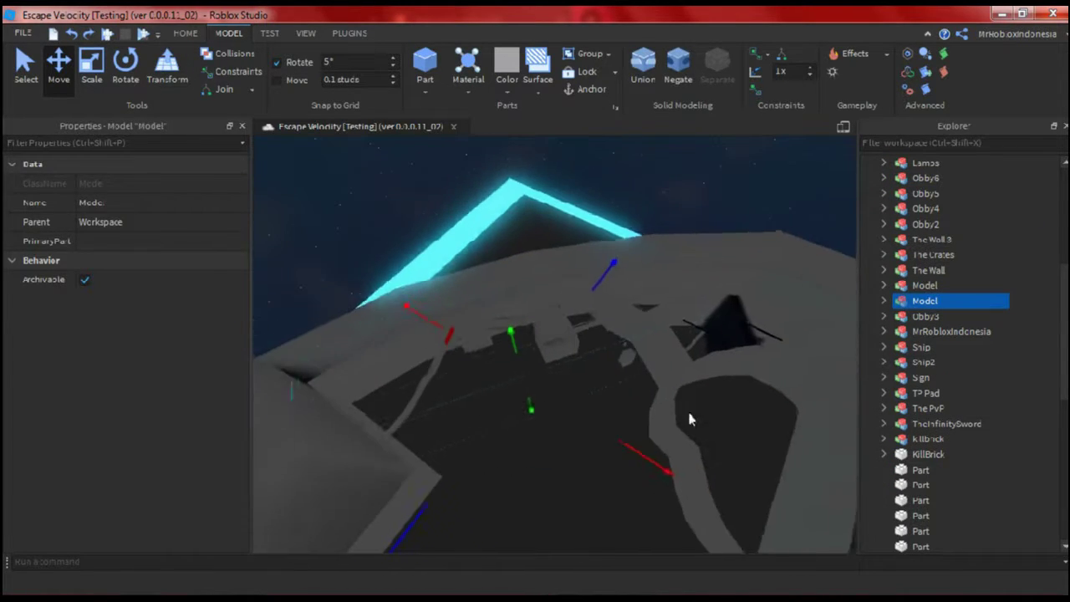
Rename the selected model in the workspace as LightSouces
{"action": "left_click", "coordinate": [108, 202]}
{"action": "type", "text": "ouces"}
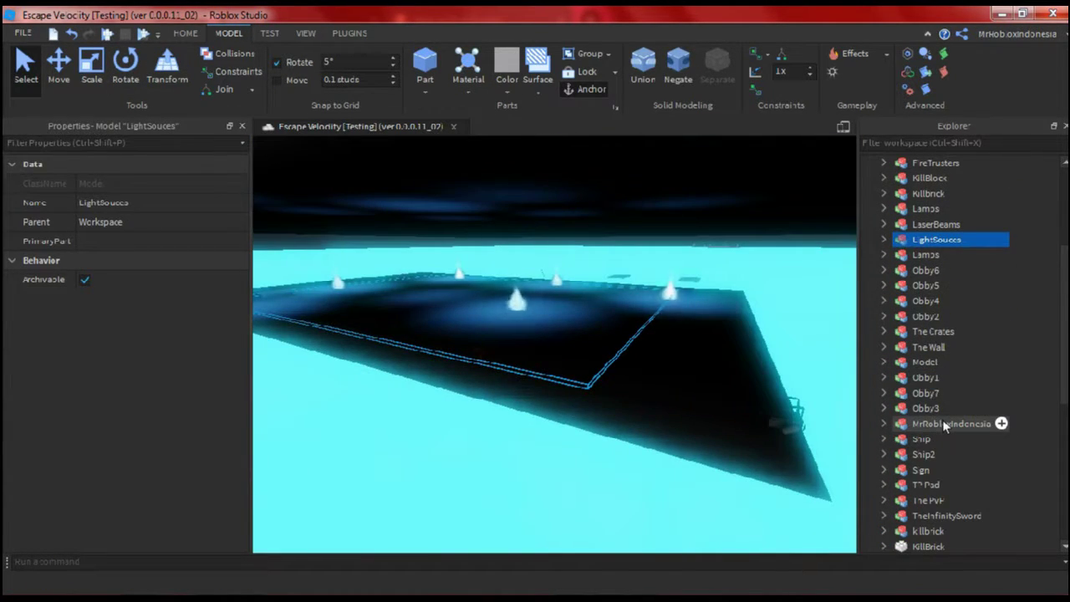
{"action": "scroll", "coordinate": [942, 423], "scroll_direction": "down", "scroll_amount": 3}
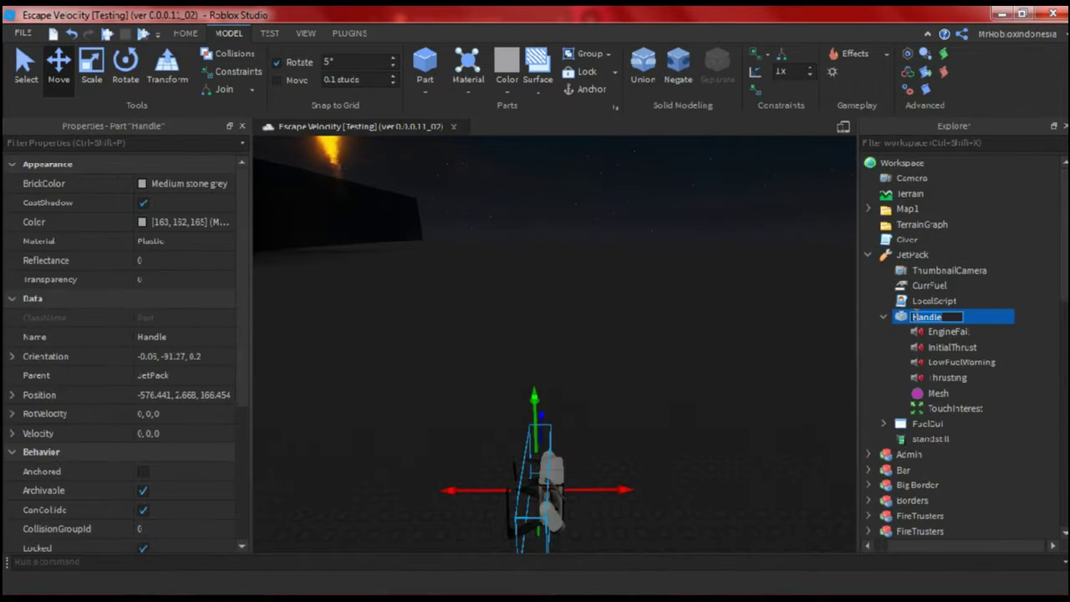
Expand the JetPack tool in the workspace and inspect its Handle part
{"action": "left_click_drag", "start_coordinate": [928, 254], "coordinate": [996, 405]}
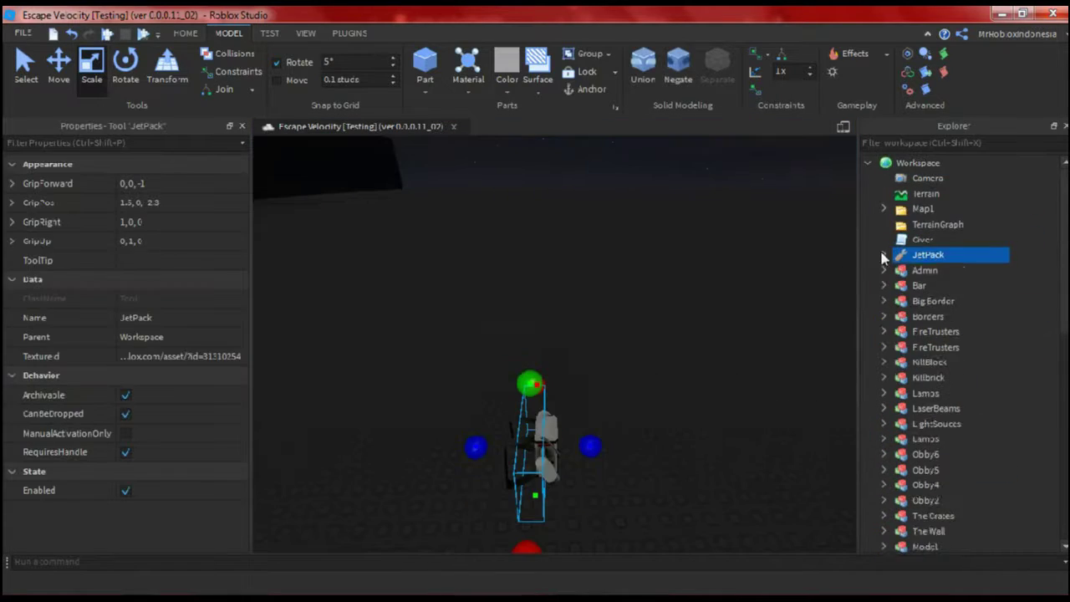
{"action": "left_click", "coordinate": [874, 254]}
{"action": "left_click", "coordinate": [907, 316]}
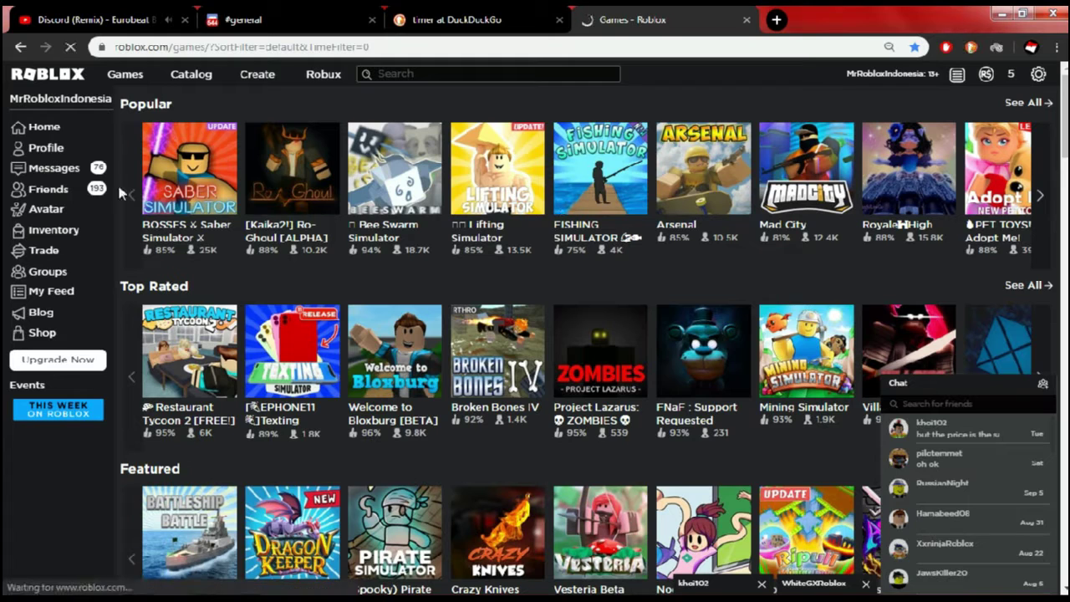
Open the avatar page on the Roblox website in the browser, and stop the running playtest in Roblox Studio
{"action": "left_click", "coordinate": [87, 208]}
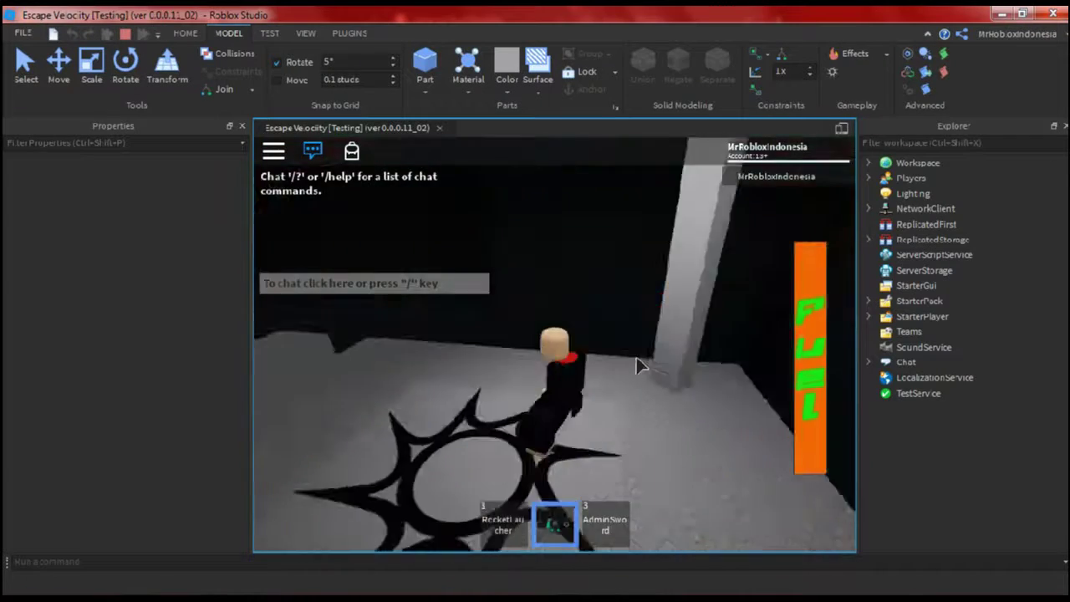
{"action": "left_click", "coordinate": [125, 35]}
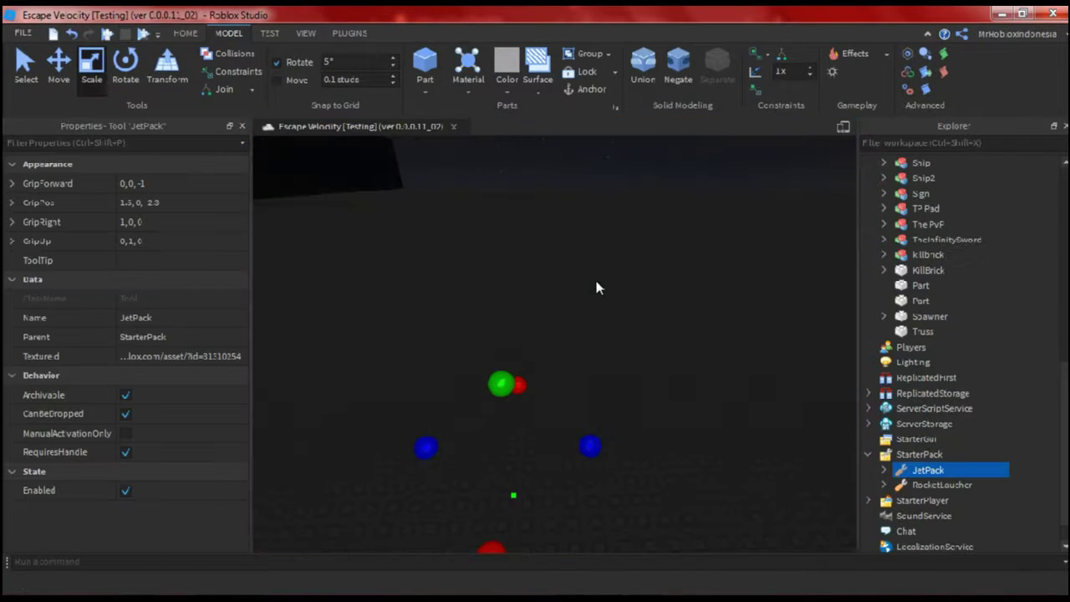
Set maxFuel in the JetPack's LocalScript and the CurrFuel value to 10000, and look through the rest of the script
{"action": "double_click", "coordinate": [955, 304]}
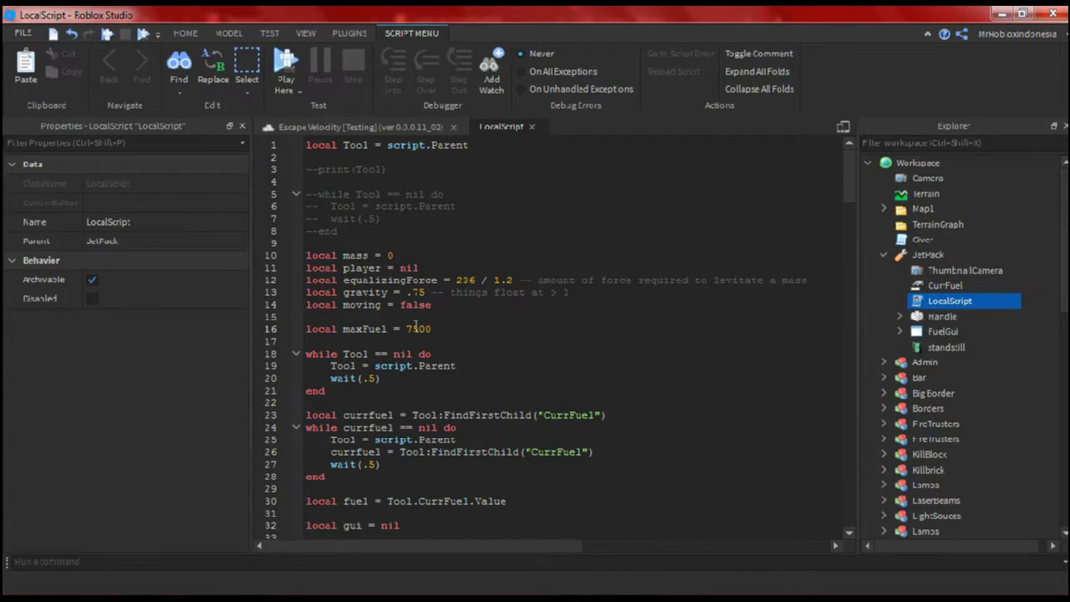
{"action": "scroll", "coordinate": [610, 342], "scroll_direction": "down", "scroll_amount": 20}
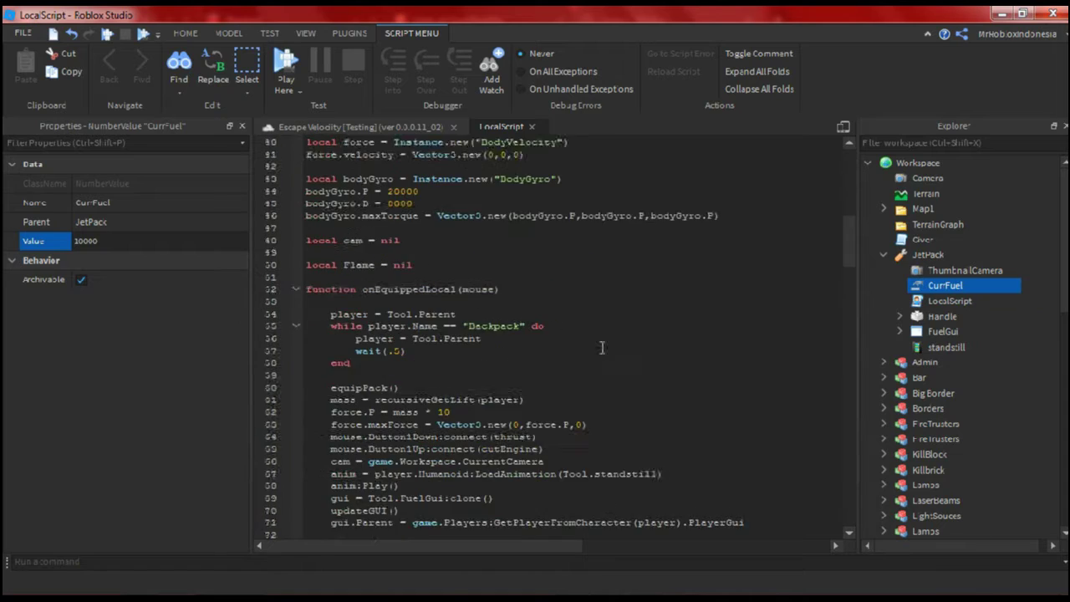
{"action": "scroll", "coordinate": [631, 340], "scroll_direction": "down", "scroll_amount": 18}
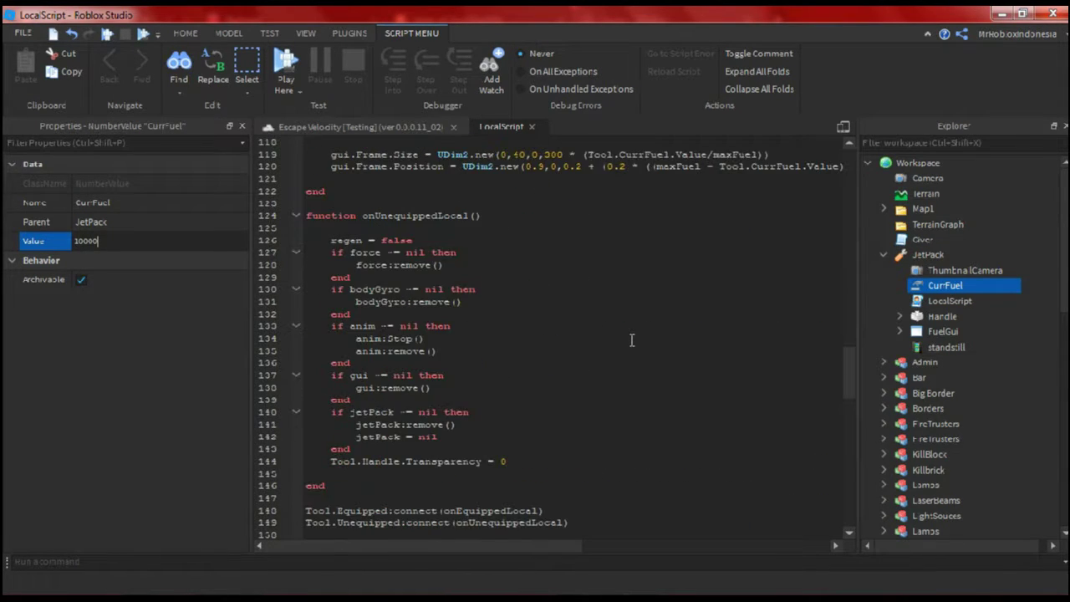
{"action": "scroll", "coordinate": [814, 344], "scroll_direction": "down", "scroll_amount": 8}
{"action": "scroll", "coordinate": [815, 344], "scroll_direction": "up", "scroll_amount": 6}
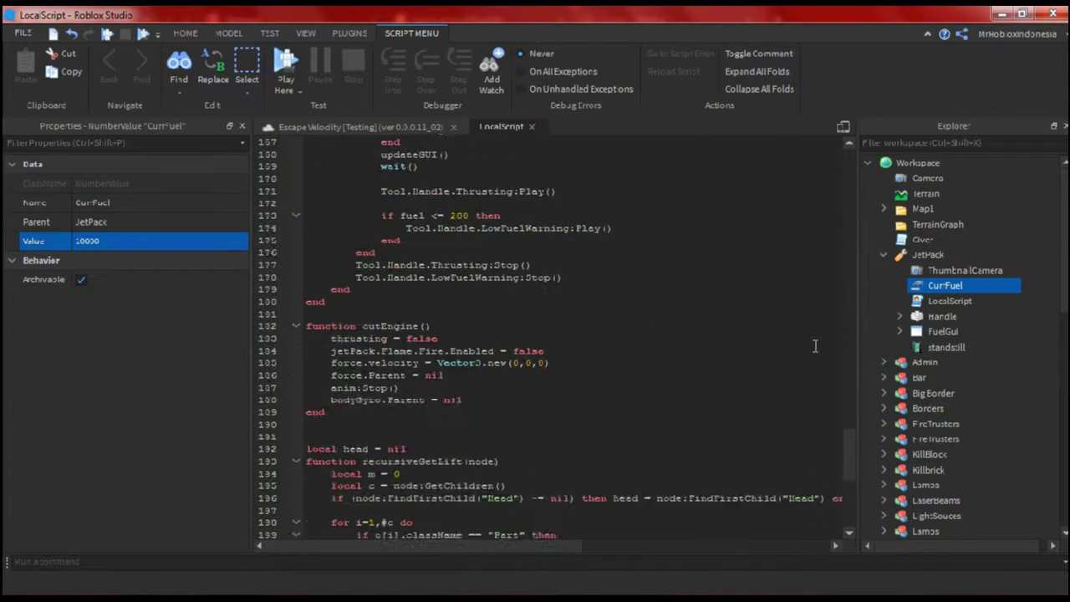
{"action": "scroll", "coordinate": [815, 345], "scroll_direction": "up", "scroll_amount": 10}
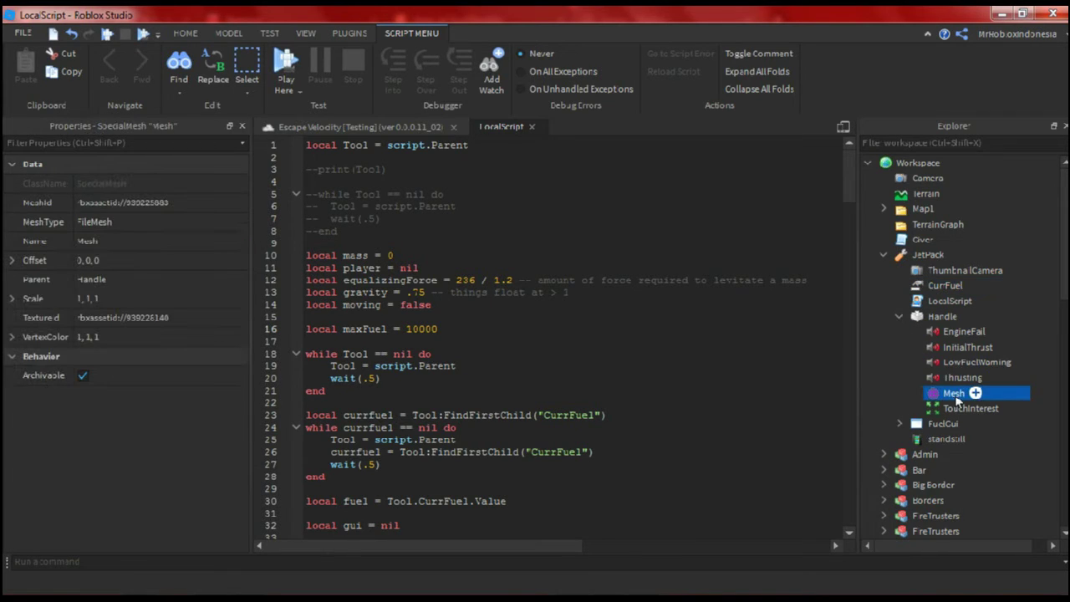
Return to the place view and playtest the jetpack in the game
{"action": "left_click", "coordinate": [360, 126]}
{"action": "left_click", "coordinate": [942, 316]}
{"action": "left_click", "coordinate": [143, 33]}
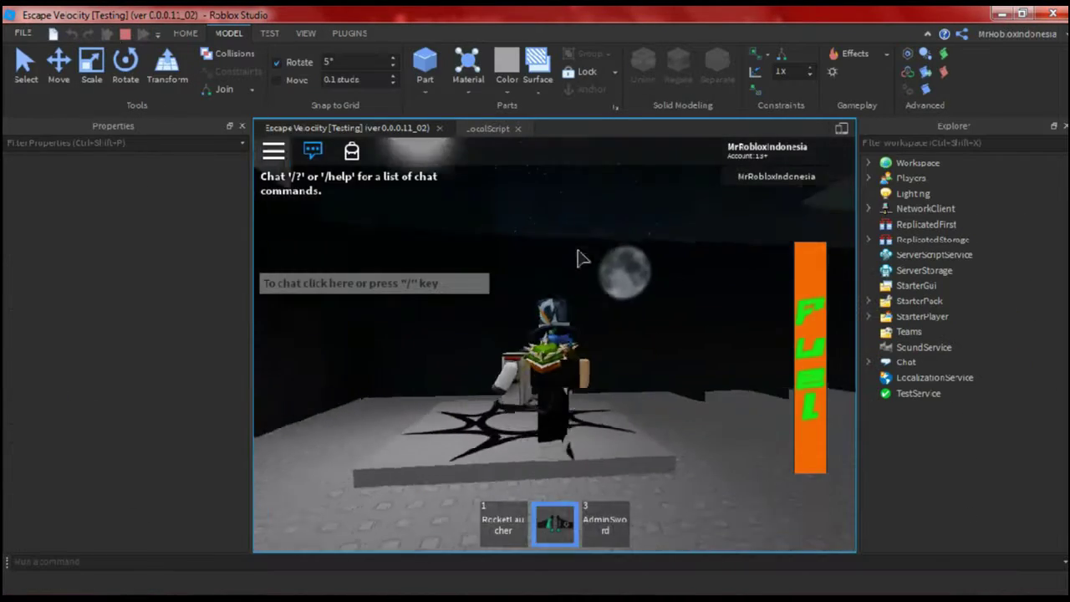
{"action": "left_click", "coordinate": [577, 256]}
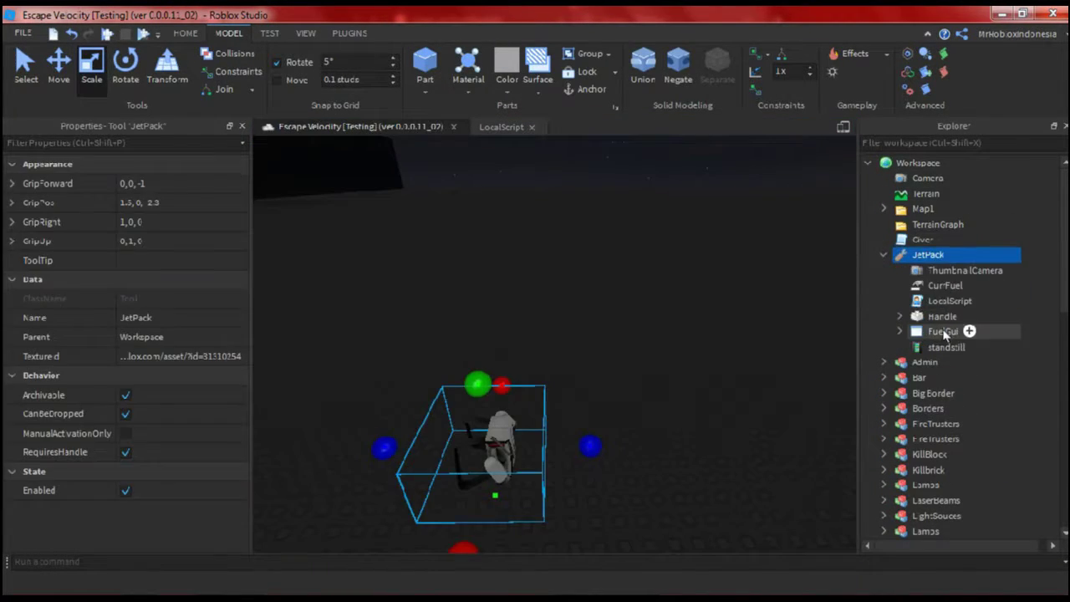
Set maxFuel in the JetPack's LocalScript and the CurrFuel value to 1000
{"action": "double_click", "coordinate": [920, 301]}
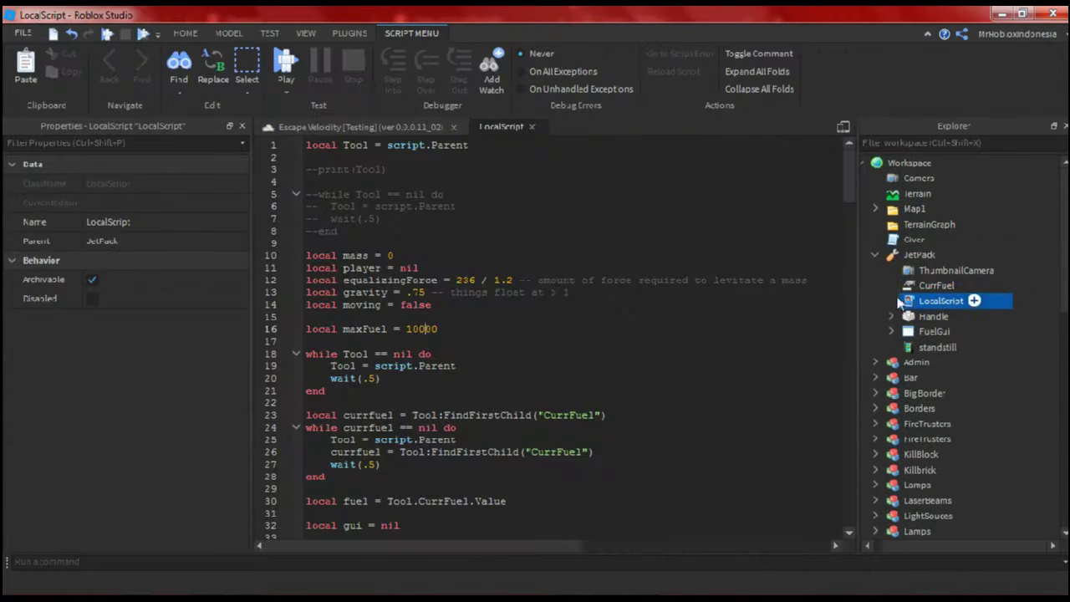
{"action": "left_click", "coordinate": [890, 331]}
{"action": "scroll", "coordinate": [800, 273], "scroll_direction": "down", "scroll_amount": 15}
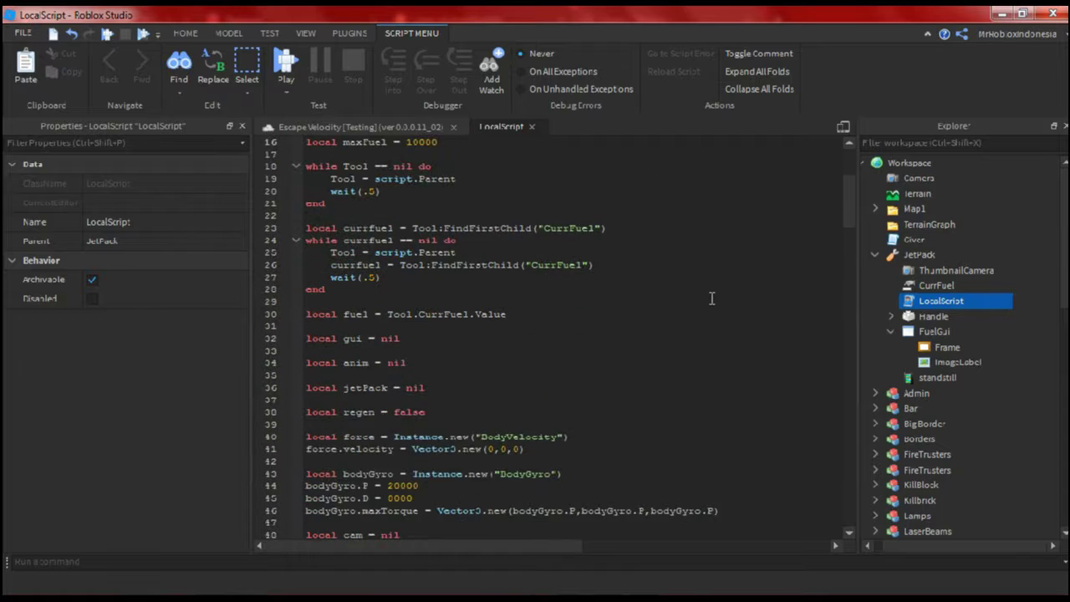
{"action": "scroll", "coordinate": [800, 272], "scroll_direction": "down", "scroll_amount": 20}
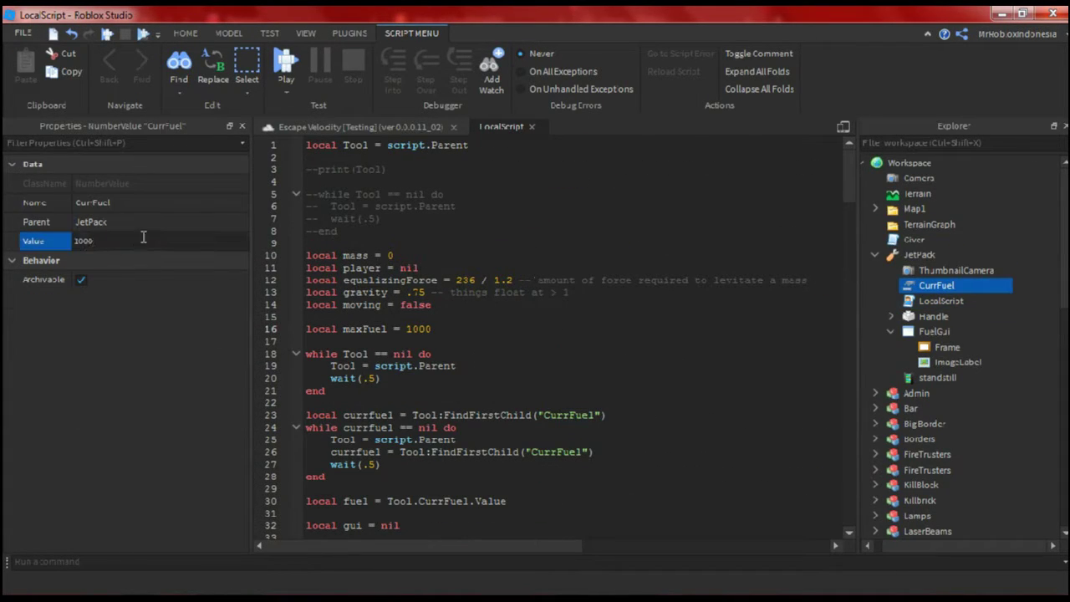
Raise the JetPack's Handle part to a height of about 5.49 studs in the place view
{"action": "left_click", "coordinate": [326, 127]}
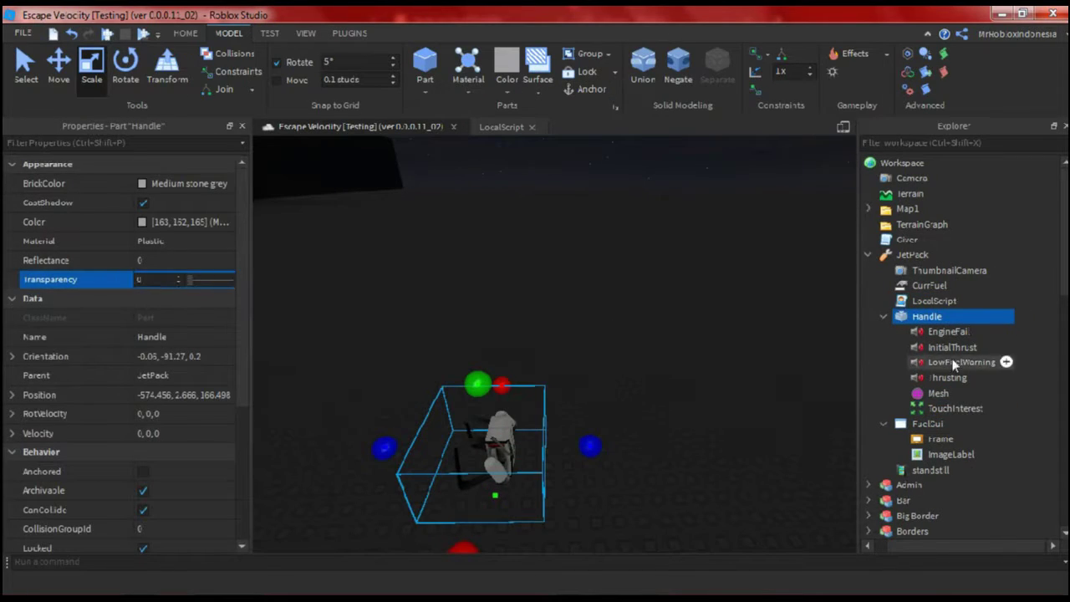
{"action": "key", "text": "f"}
{"action": "key", "text": "ctrl+3"}
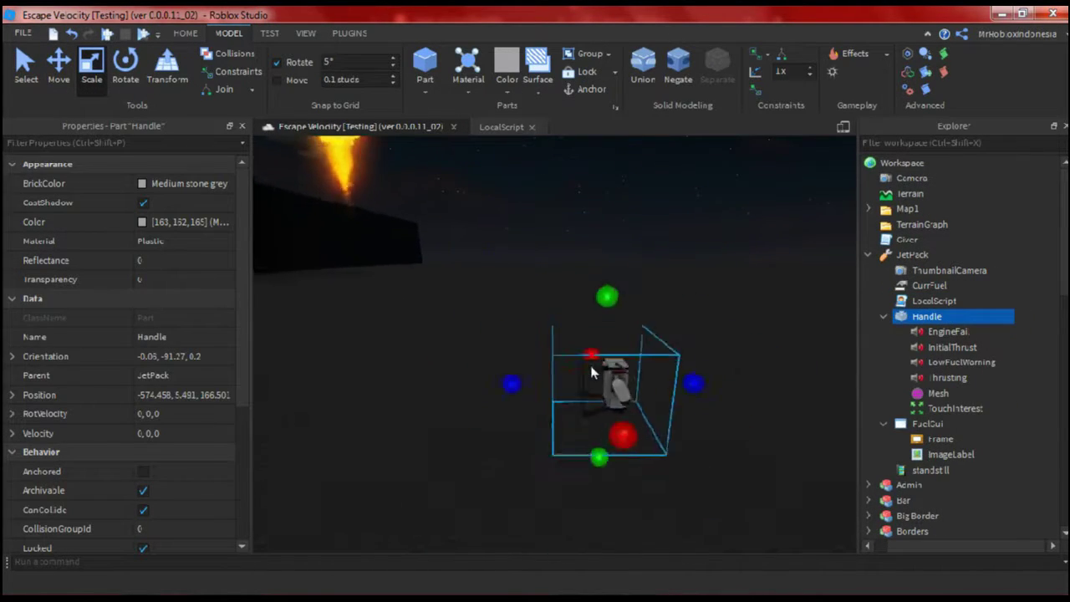
Examine the JetPack's LocalScript for the code that handles equipping, the flame, the fuel gauge, thrust and fuel regeneration
{"action": "double_click", "coordinate": [934, 301]}
{"action": "scroll", "coordinate": [659, 341], "scroll_direction": "down", "scroll_amount": 20}
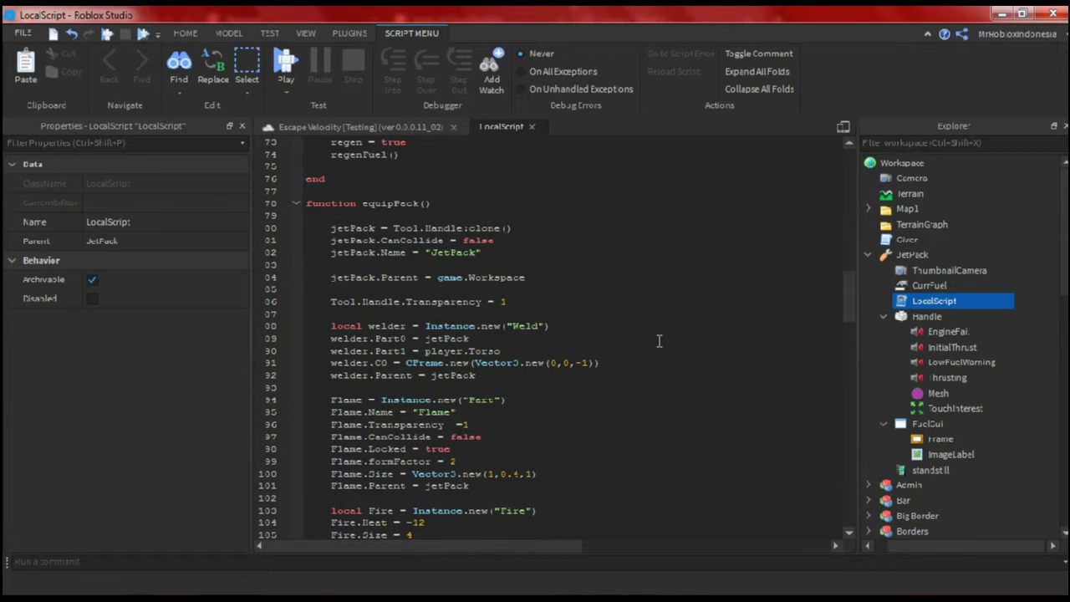
{"action": "scroll", "coordinate": [659, 341], "scroll_direction": "down", "scroll_amount": 2}
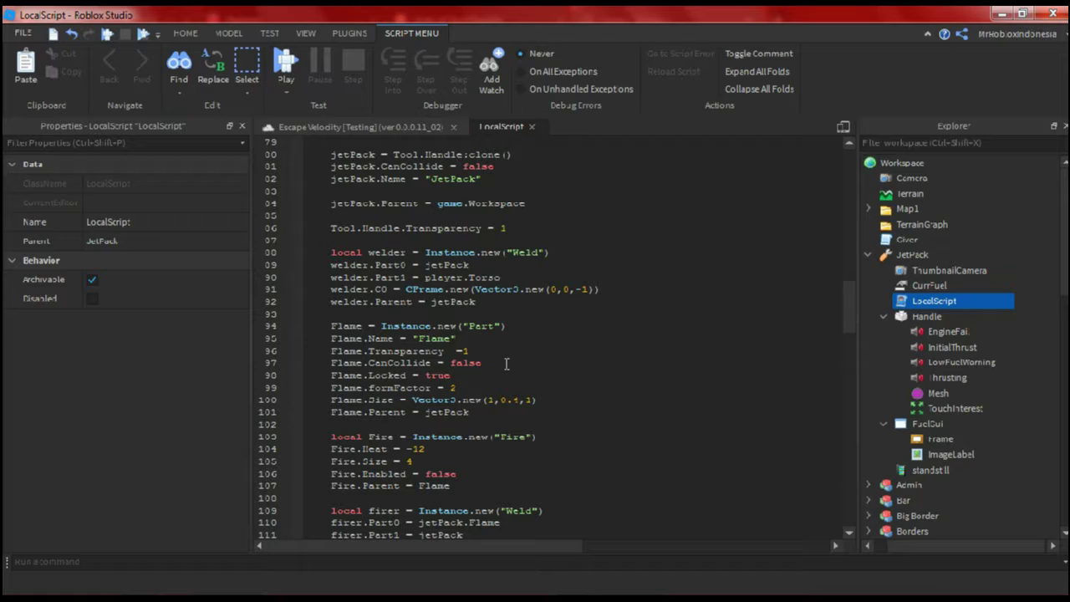
{"action": "scroll", "coordinate": [505, 363], "scroll_direction": "down", "scroll_amount": 1}
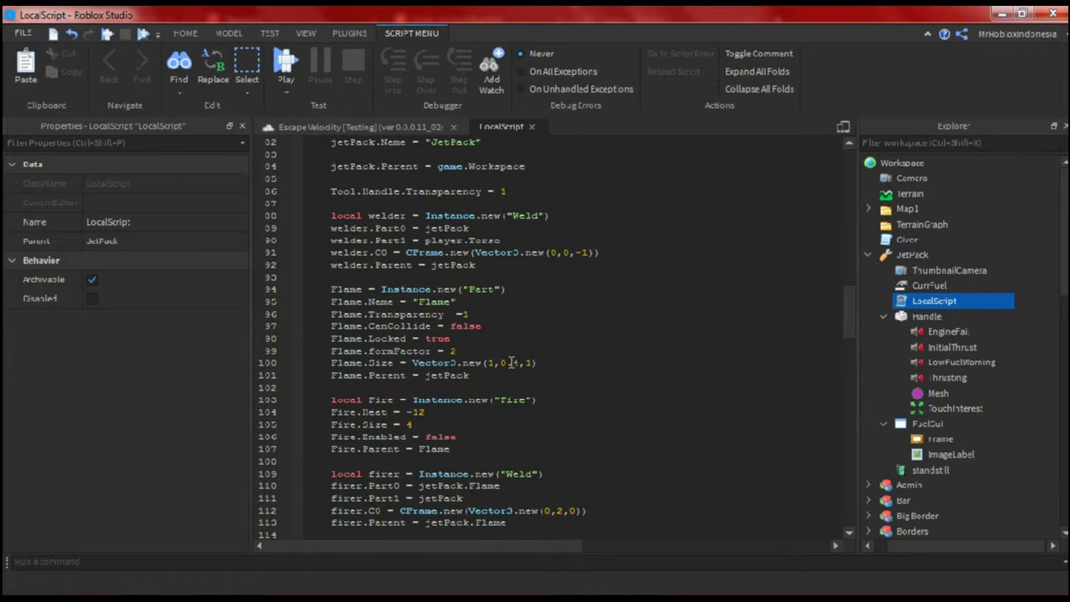
{"action": "scroll", "coordinate": [567, 314], "scroll_direction": "down", "scroll_amount": 18}
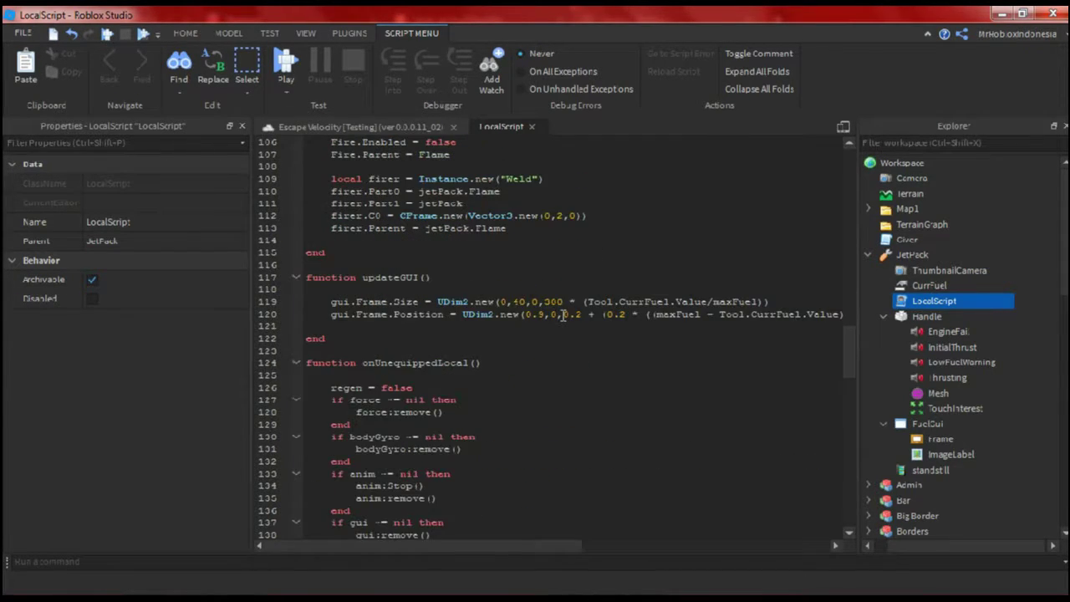
{"action": "scroll", "coordinate": [562, 315], "scroll_direction": "down", "scroll_amount": 4}
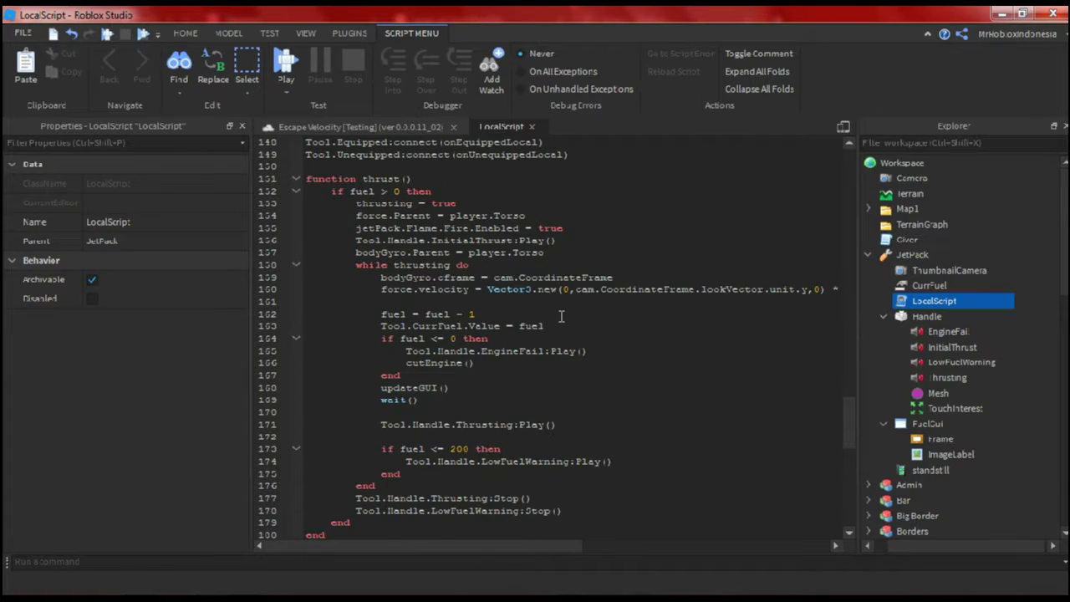
{"action": "scroll", "coordinate": [562, 315], "scroll_direction": "down", "scroll_amount": 10}
{"action": "scroll", "coordinate": [565, 473], "scroll_direction": "down", "scroll_amount": 5}
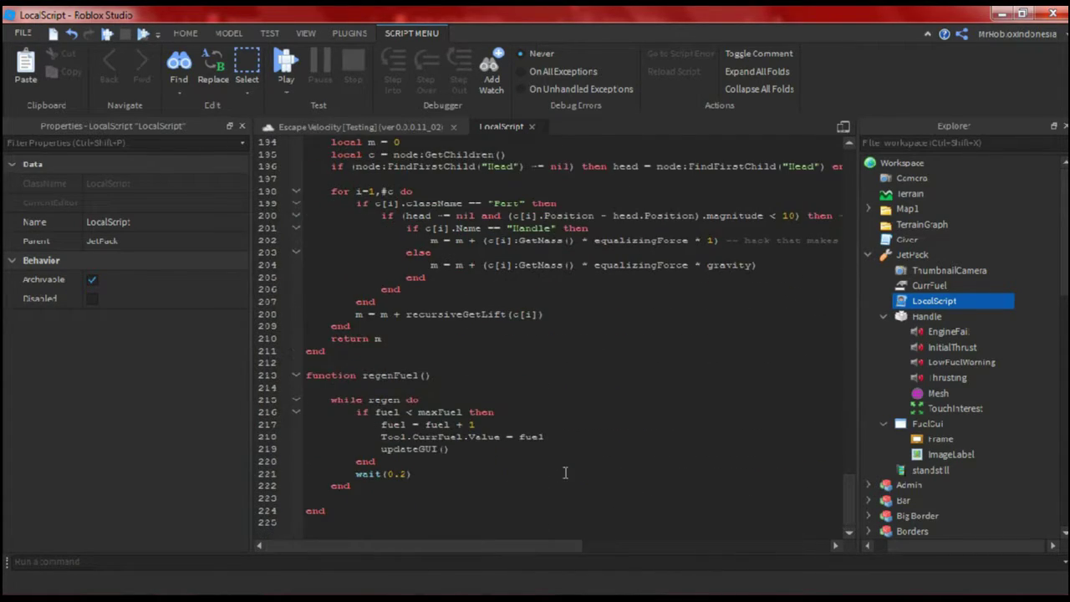
{"action": "scroll", "coordinate": [565, 473], "scroll_direction": "up", "scroll_amount": 20}
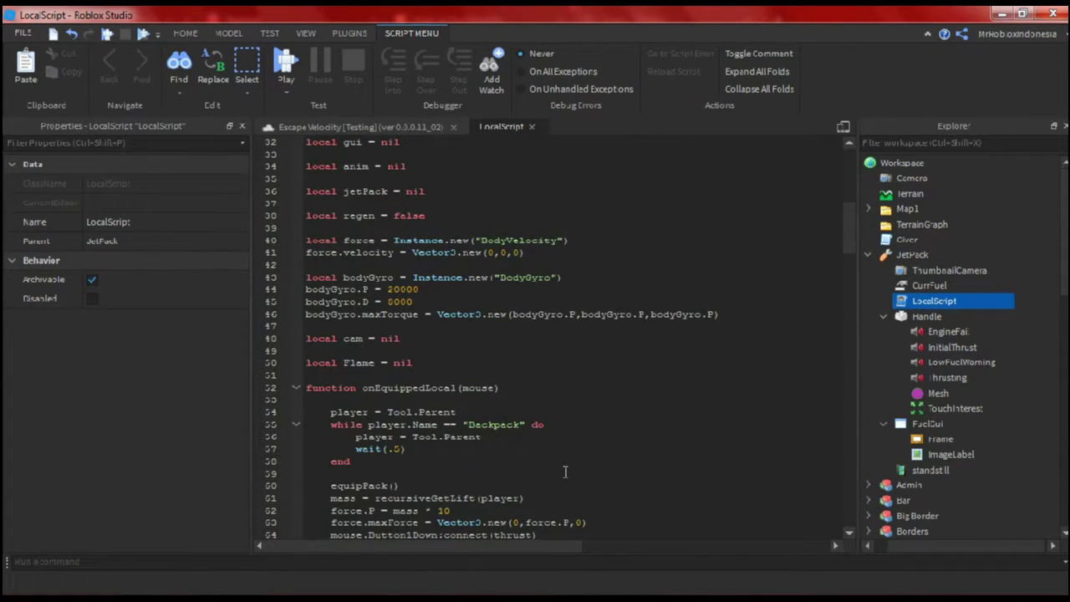
{"action": "scroll", "coordinate": [565, 473], "scroll_direction": "down", "scroll_amount": 4}
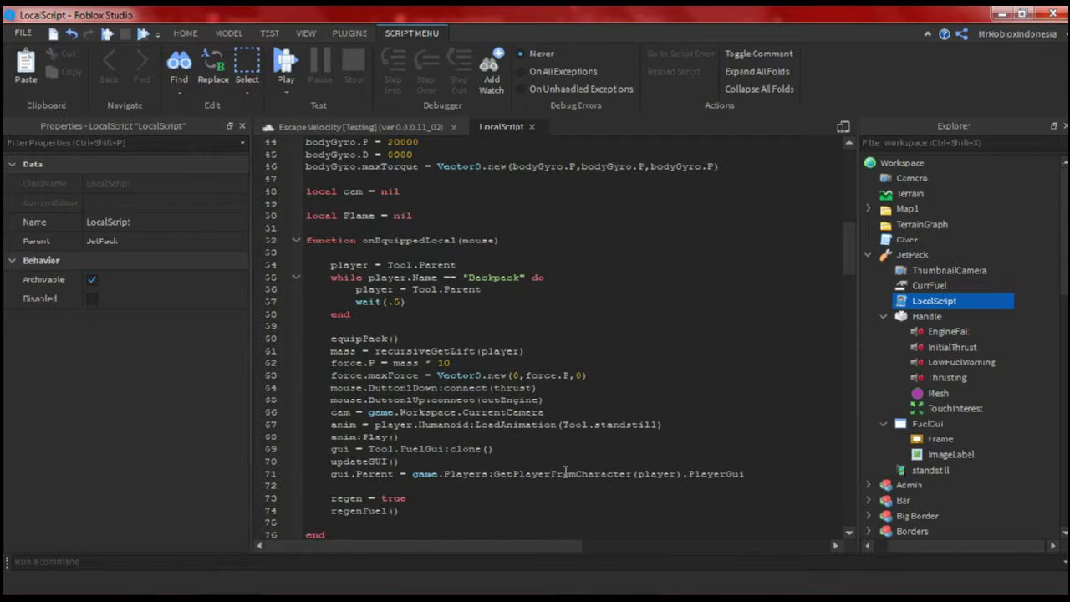
{"action": "scroll", "coordinate": [565, 473], "scroll_direction": "down", "scroll_amount": 4}
{"action": "scroll", "coordinate": [565, 473], "scroll_direction": "up", "scroll_amount": 18}
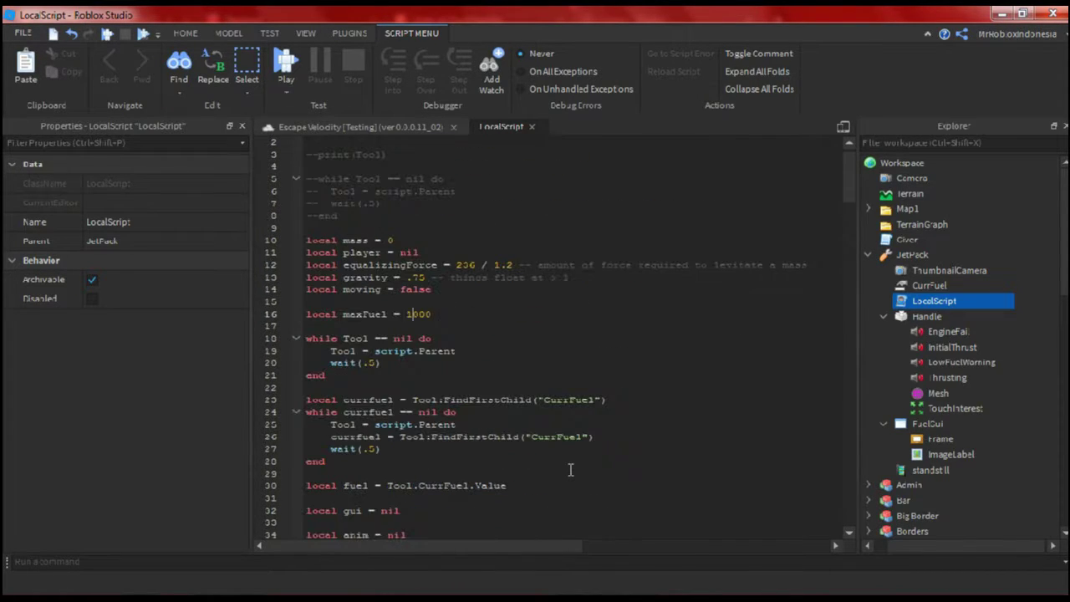
{"action": "scroll", "coordinate": [570, 470], "scroll_direction": "up", "scroll_amount": 1}
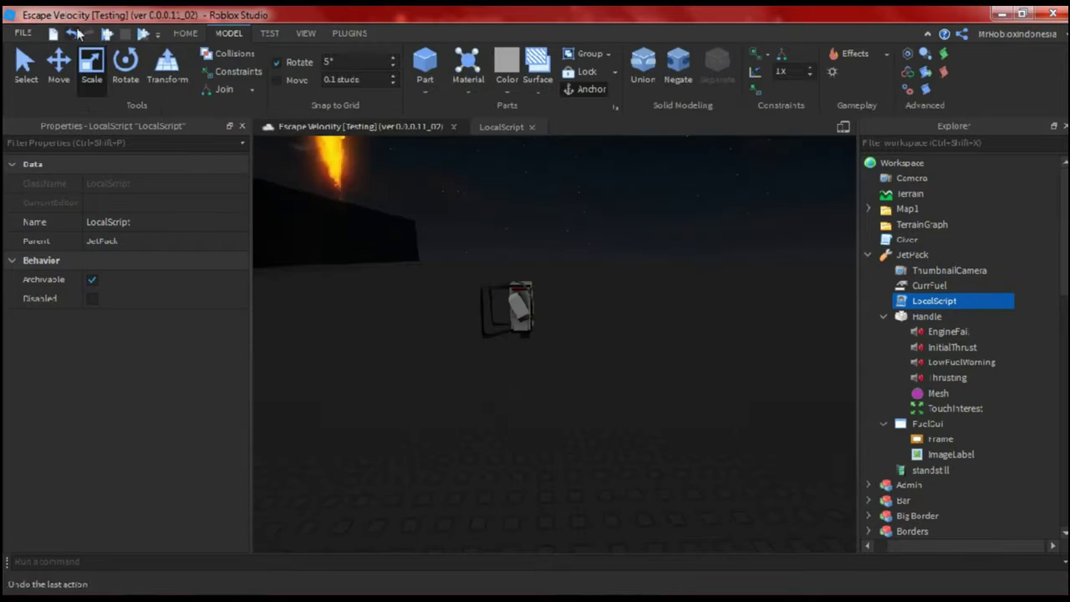
Move the JetPack tool beside the KillBlock figure in the workspace
{"action": "left_click_drag", "start_coordinate": [907, 211], "coordinate": [947, 441]}
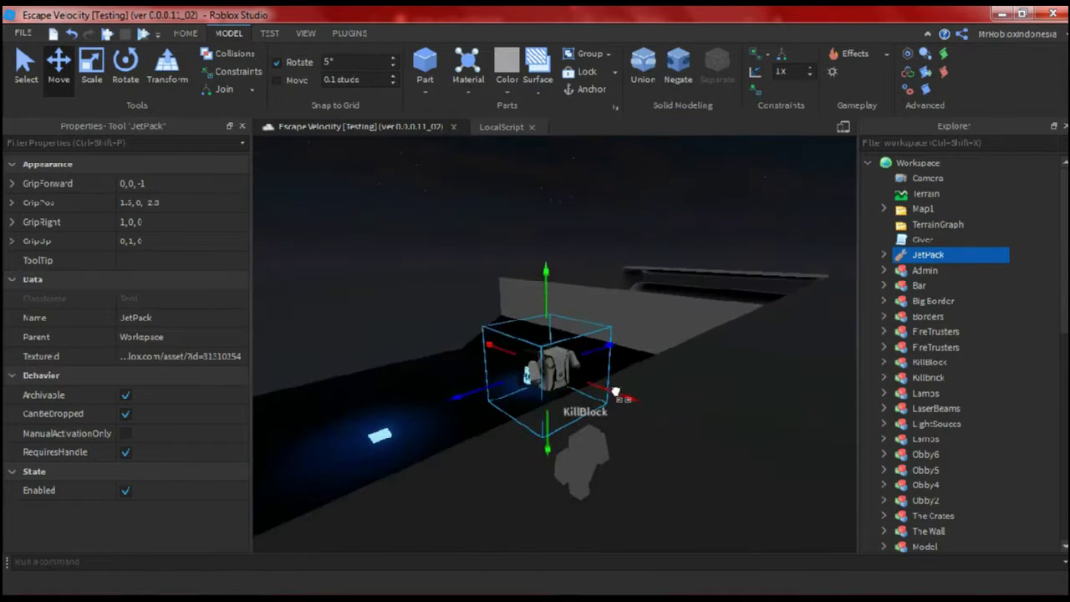
{"action": "scroll", "coordinate": [439, 286], "scroll_direction": "up", "scroll_amount": 3}
{"action": "key", "text": "f"}
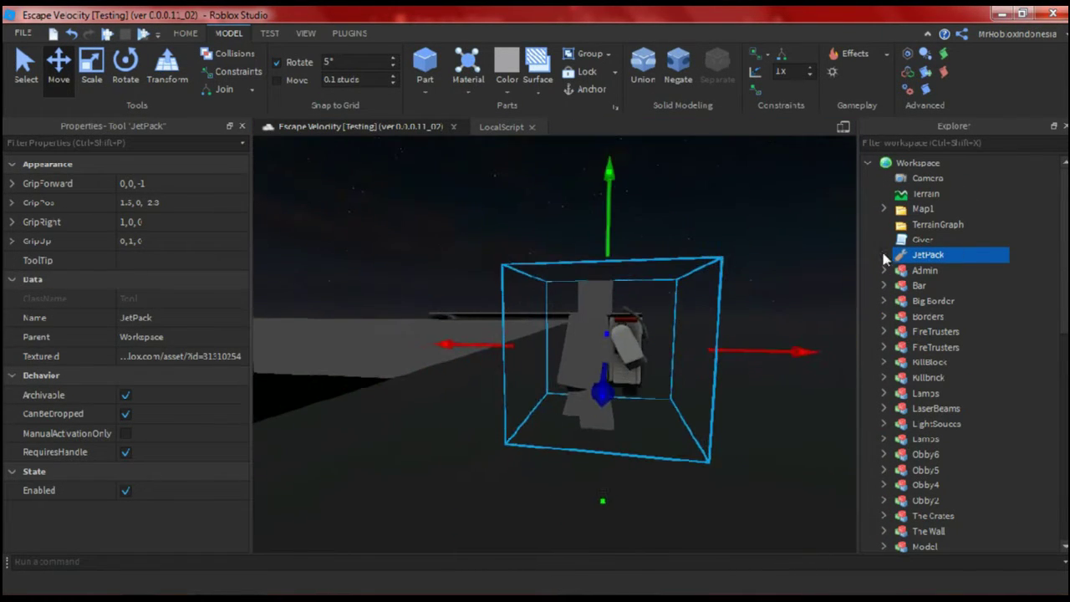
Copy the OriginalSize value from the SpacePack's Handle into the JetPack's Handle
{"action": "left_click", "coordinate": [953, 393]}
{"action": "left_click", "coordinate": [405, 416]}
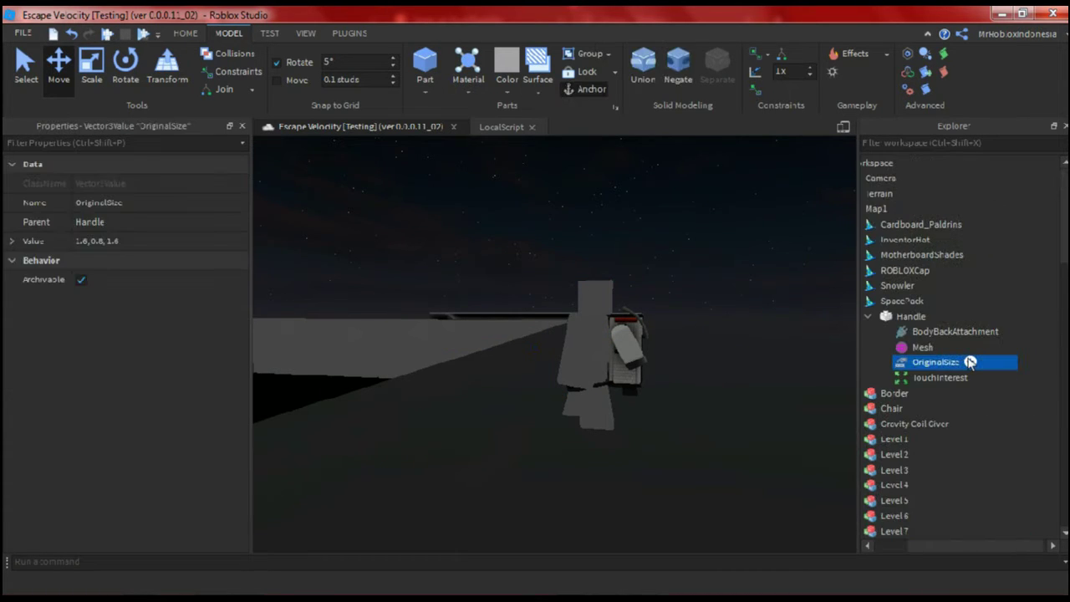
{"action": "left_click_drag", "start_coordinate": [908, 465], "coordinate": [939, 225]}
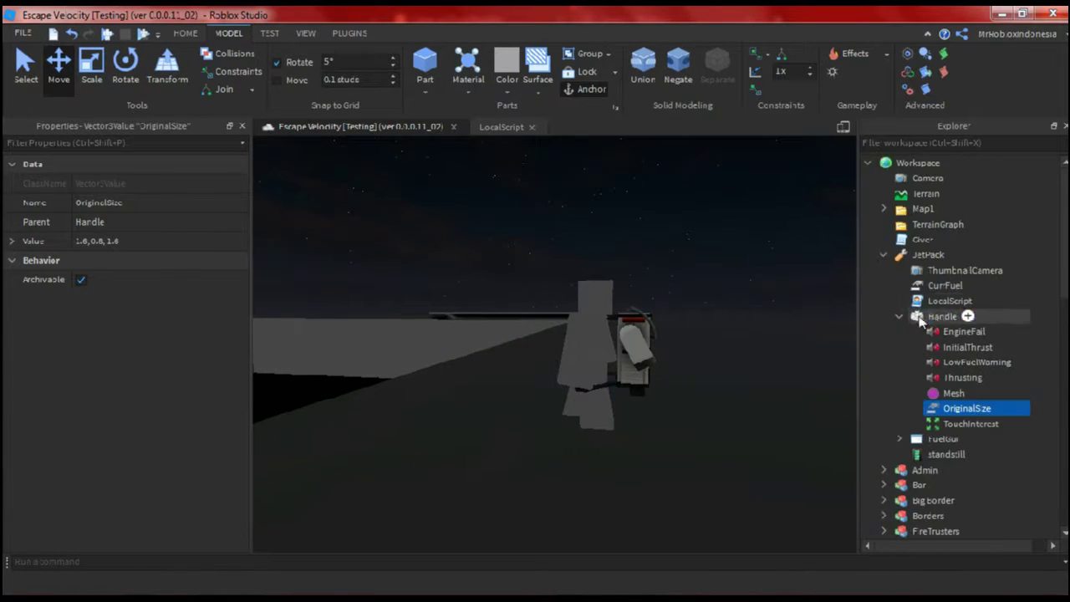
Put the JetPack into StarterPack, playtest flying with it equipped, and stop the test
{"action": "left_click_drag", "start_coordinate": [952, 348], "coordinate": [970, 349]}
{"action": "key", "text": "F5"}
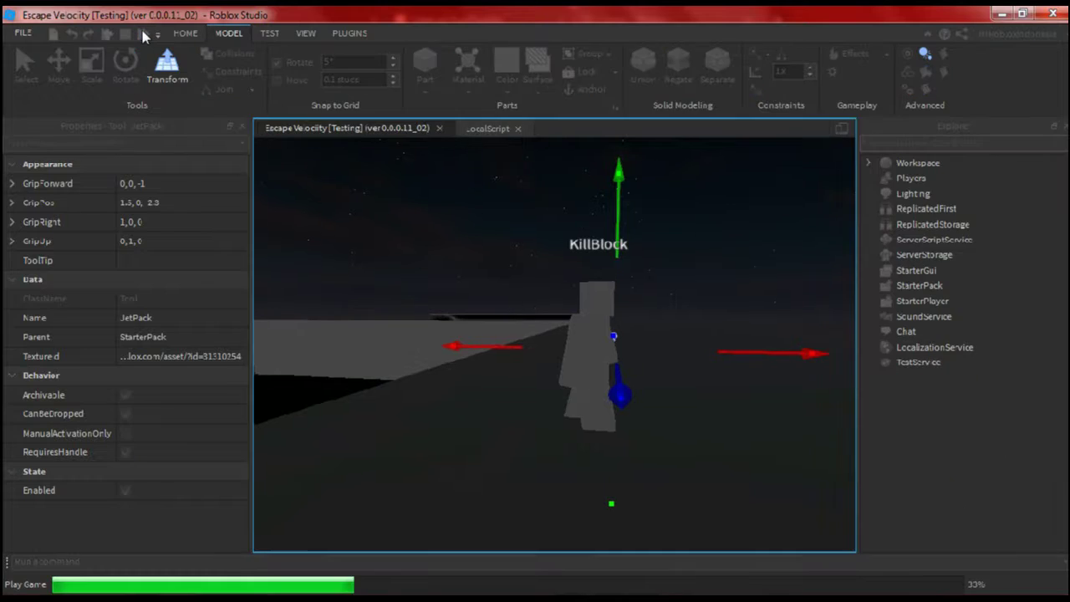
{"action": "key", "text": "2"}
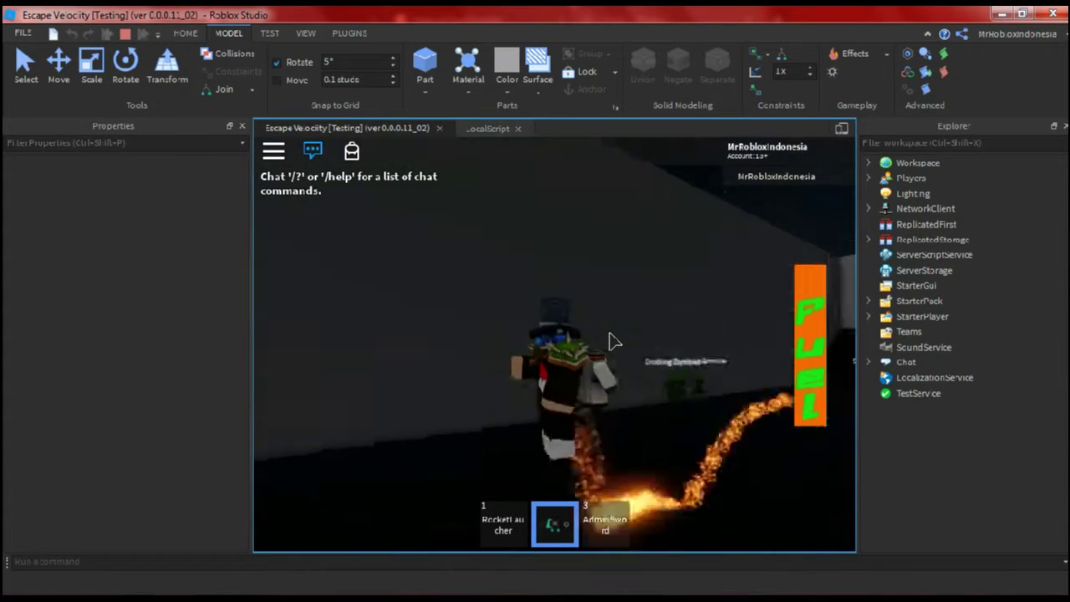
{"action": "key", "text": "1"}
{"action": "left_click", "coordinate": [126, 34]}
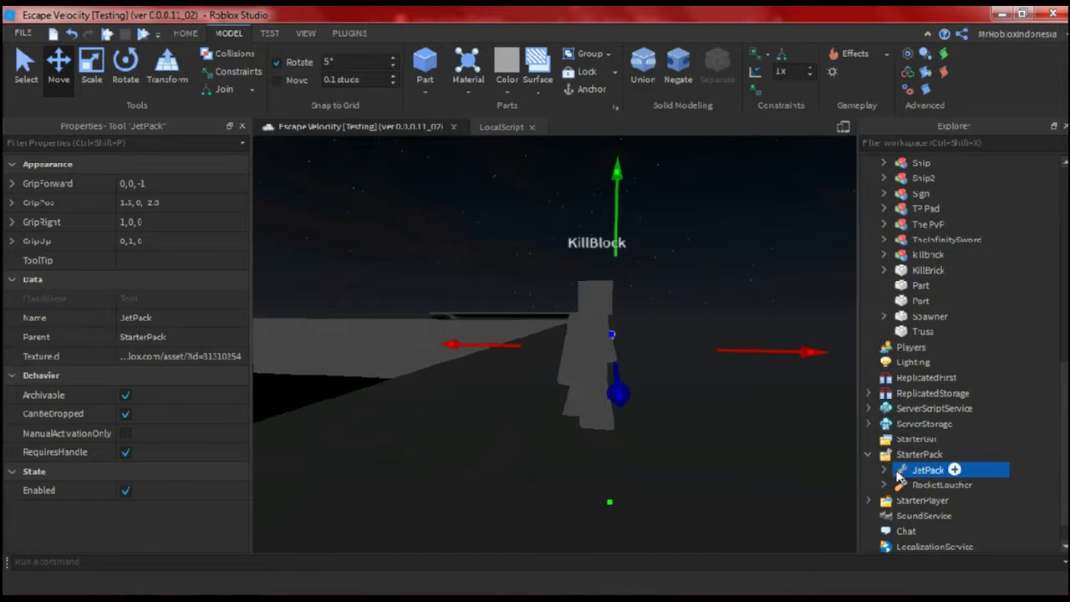
Undo the latest changes to the JetPack's placement and its OriginalSize value
{"action": "key", "text": "ctrl+z"}
{"action": "key", "text": "ctrl+z"}
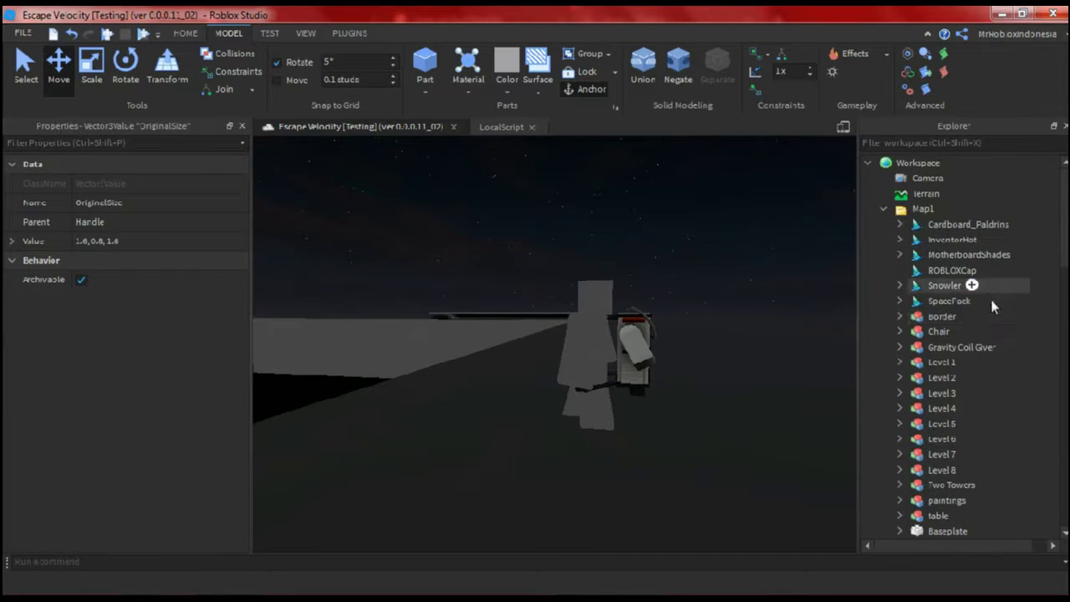
{"action": "key", "text": "ctrl+z"}
{"action": "key", "text": "ctrl+z"}
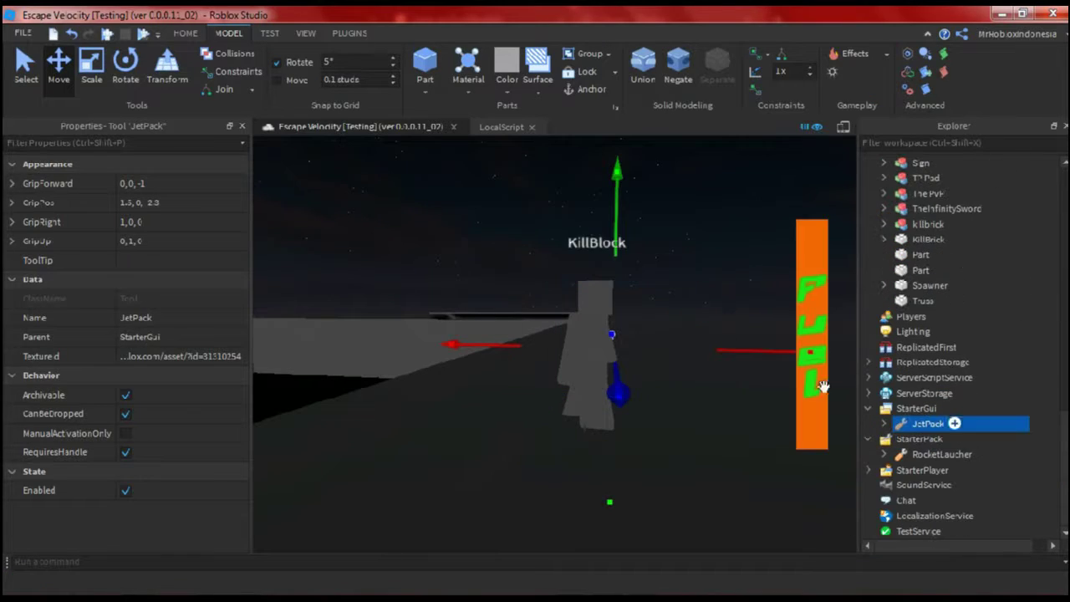
Select the Mesh in the JetPack's Handle and playtest the JetPack from StarterPack
{"action": "left_click", "coordinate": [143, 33]}
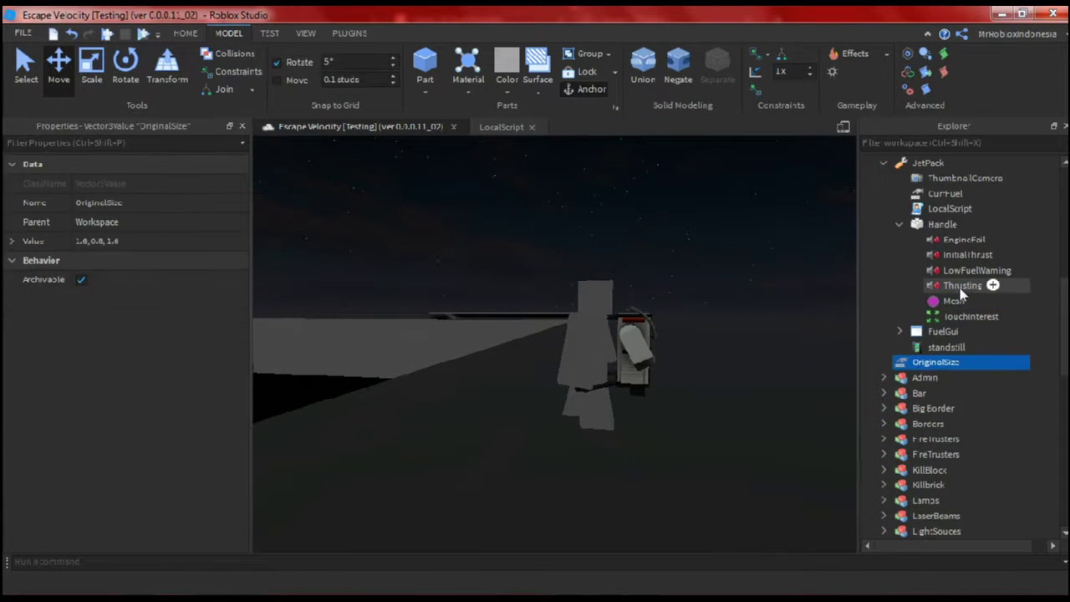
{"action": "left_click", "coordinate": [954, 300]}
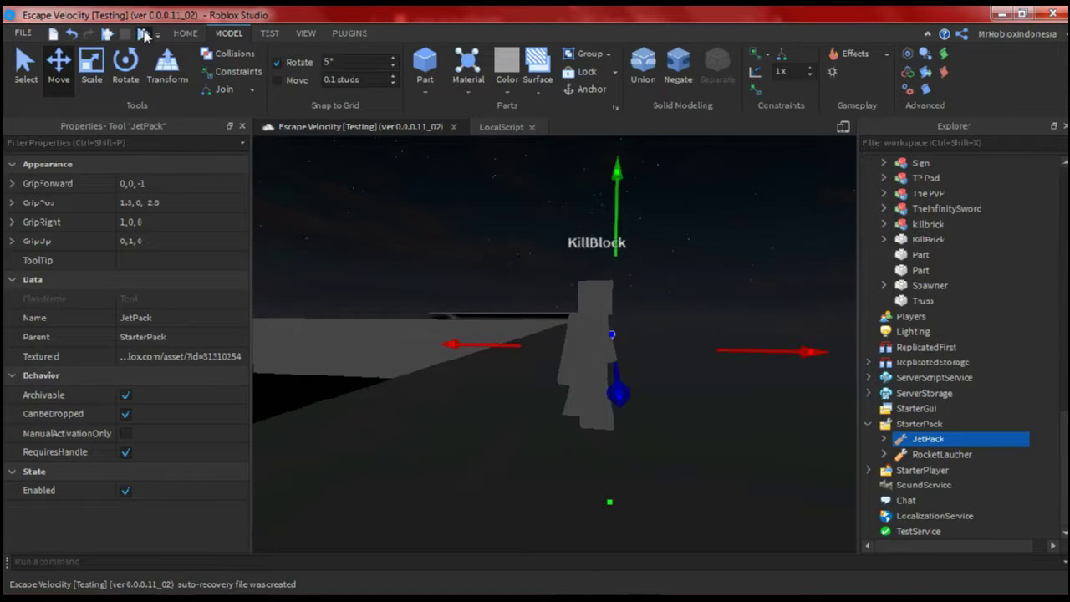
{"action": "left_click", "coordinate": [143, 34]}
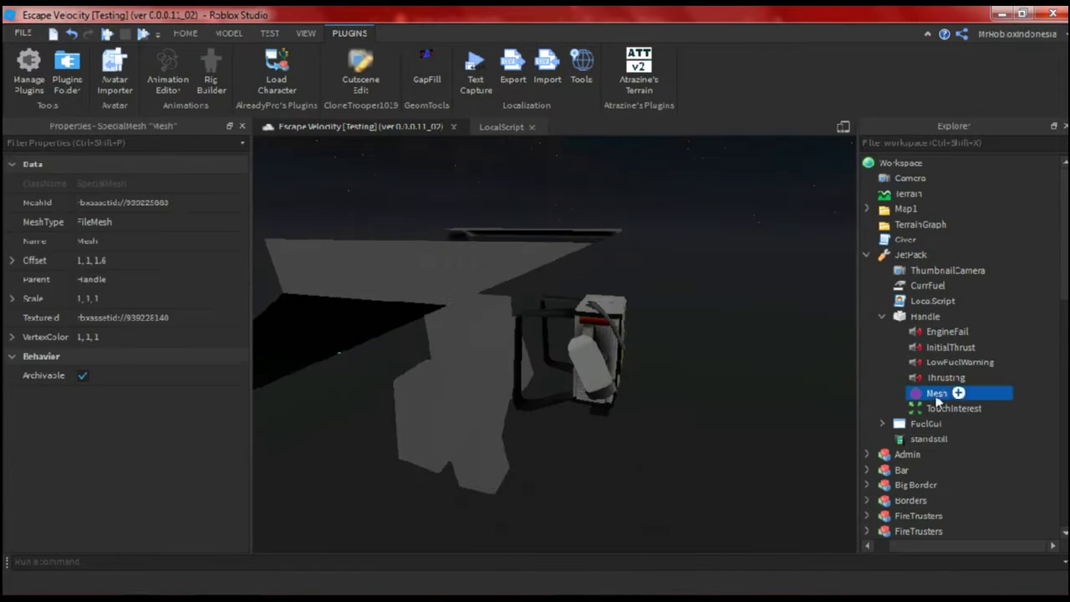
Try the values 3 and -0.4 in the Offset of the JetPack Handle's Mesh
{"action": "type", "text": "3"}
{"action": "key", "text": "Return"}
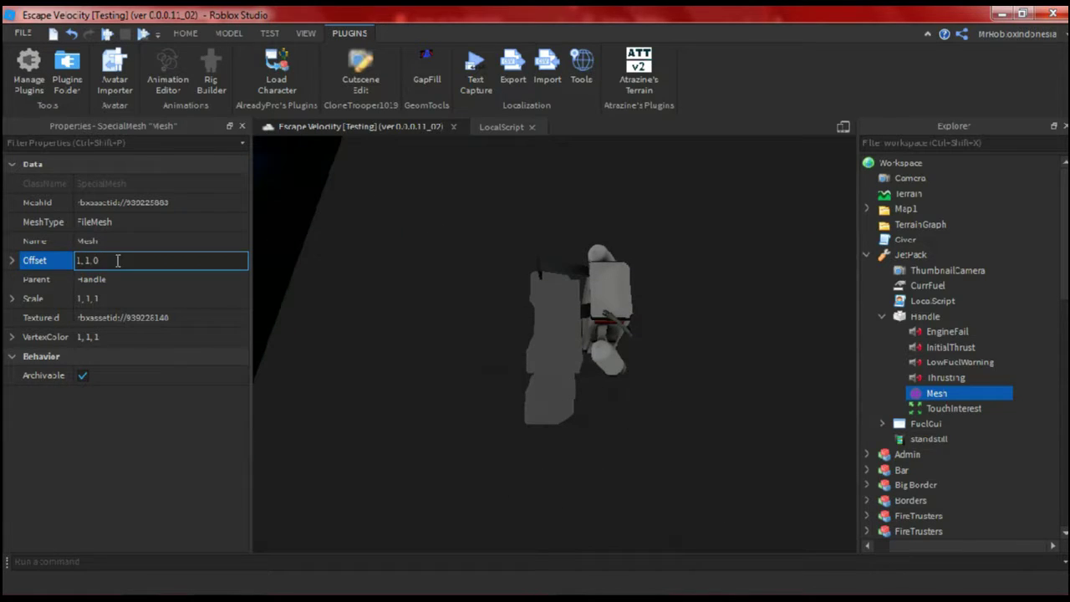
{"action": "type", "text": "-0.4"}
{"action": "key", "text": "Return"}
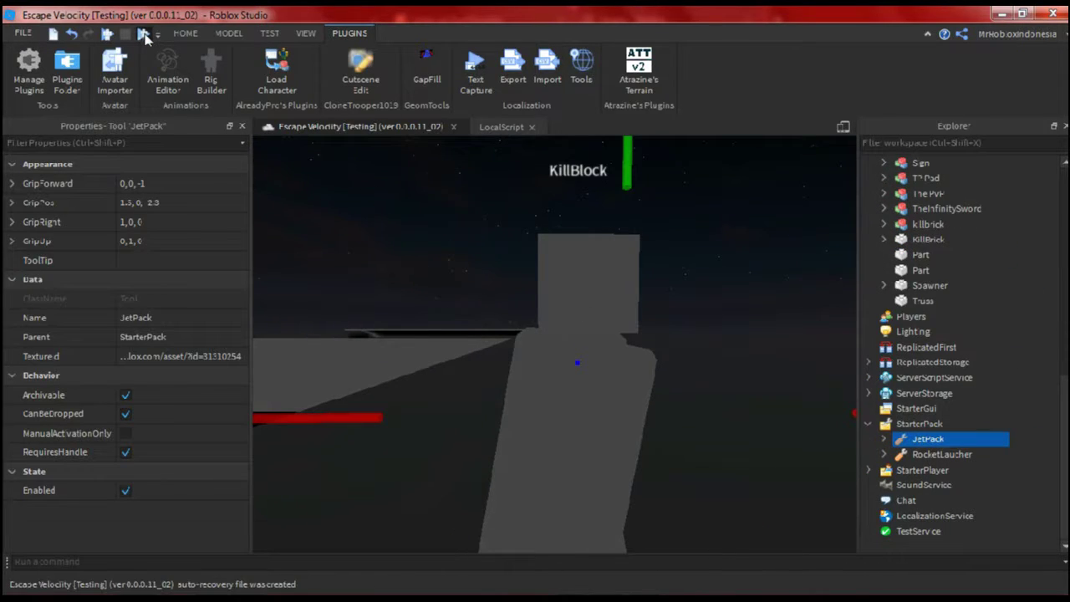
Start a playtest and set the JetPack Mesh's Offset to 0, 0, 0 while it runs
{"action": "left_click", "coordinate": [143, 34]}
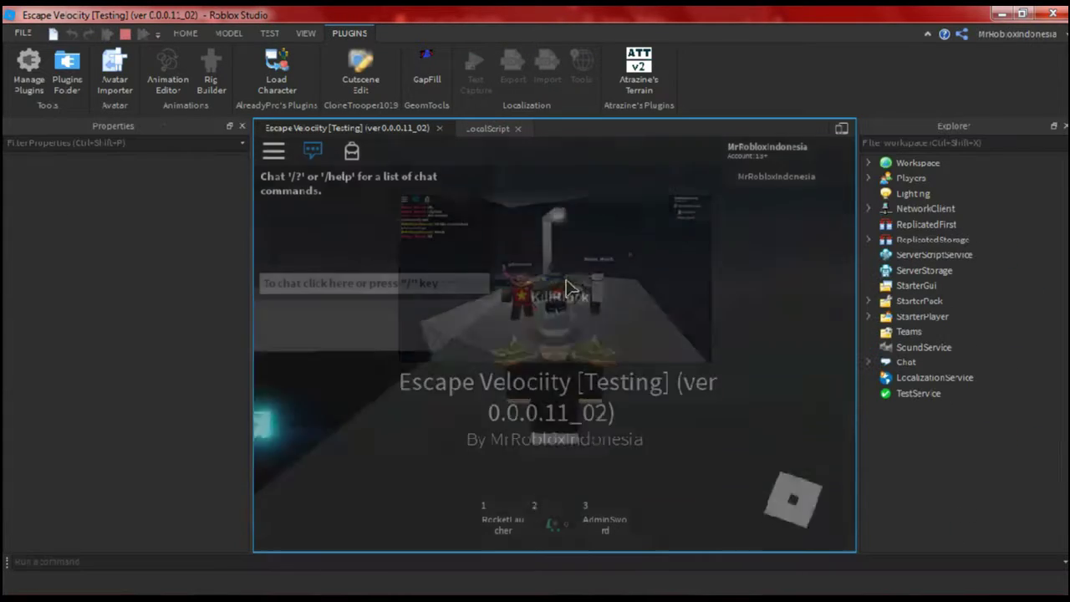
{"action": "left_click", "coordinate": [146, 268]}
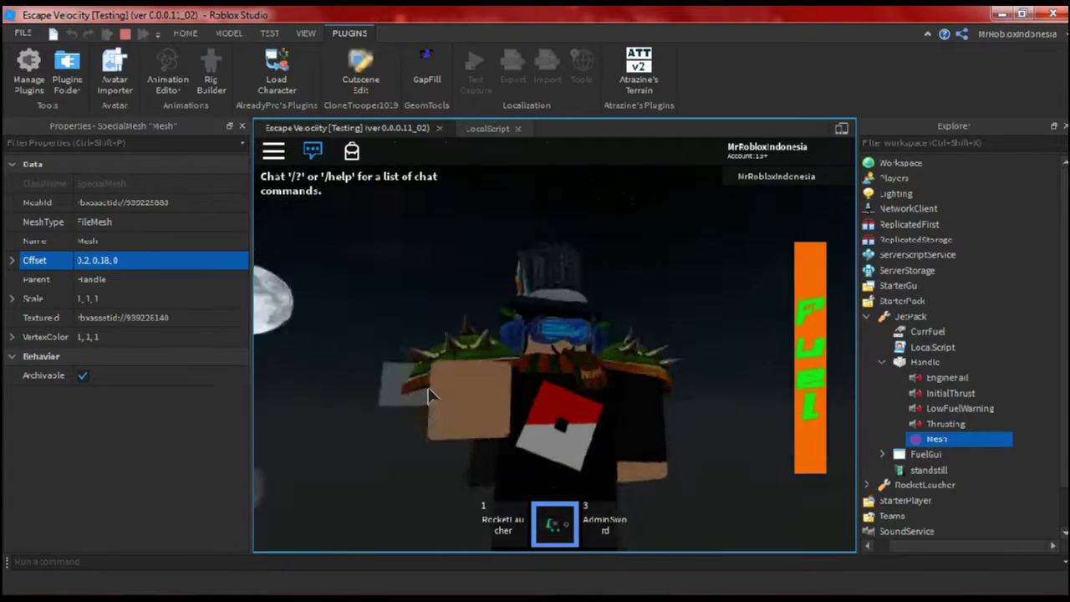
{"action": "type", "text": "0,0,0"}
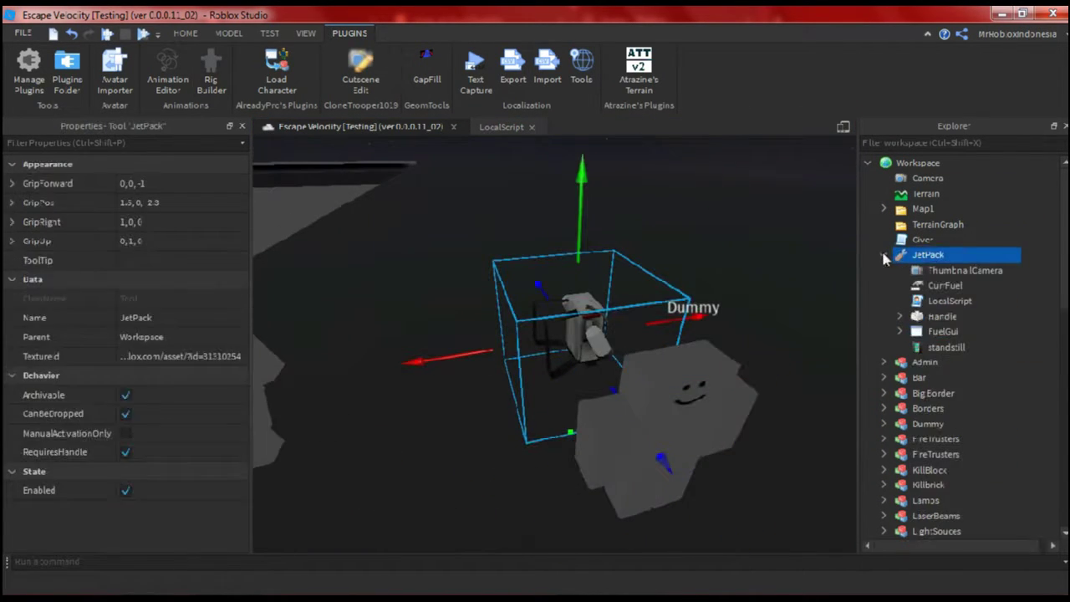
Enter the player's username in the Load Character plugin and spawn that avatar as an R15 model
{"action": "left_click", "coordinate": [926, 316]}
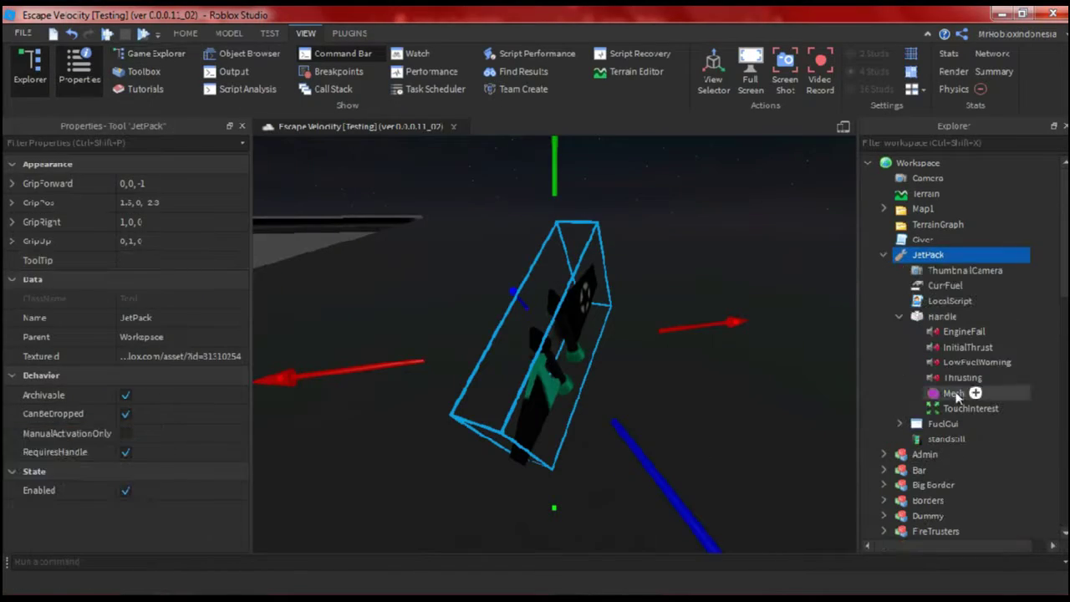
{"action": "left_click", "coordinate": [926, 316]}
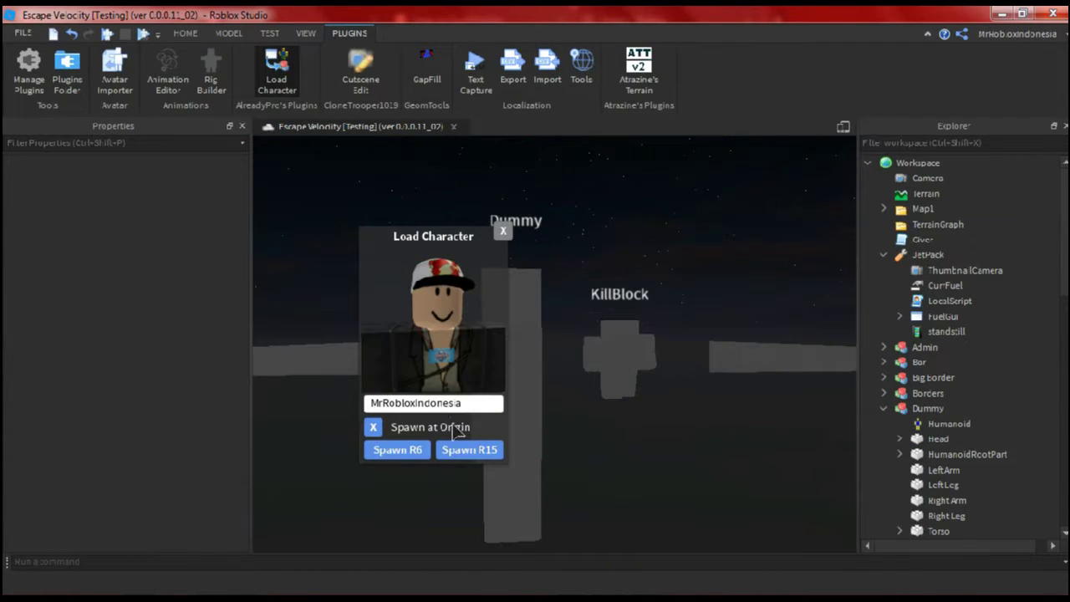
{"action": "type", "text": "sia"}
{"action": "left_click", "coordinate": [468, 449]}
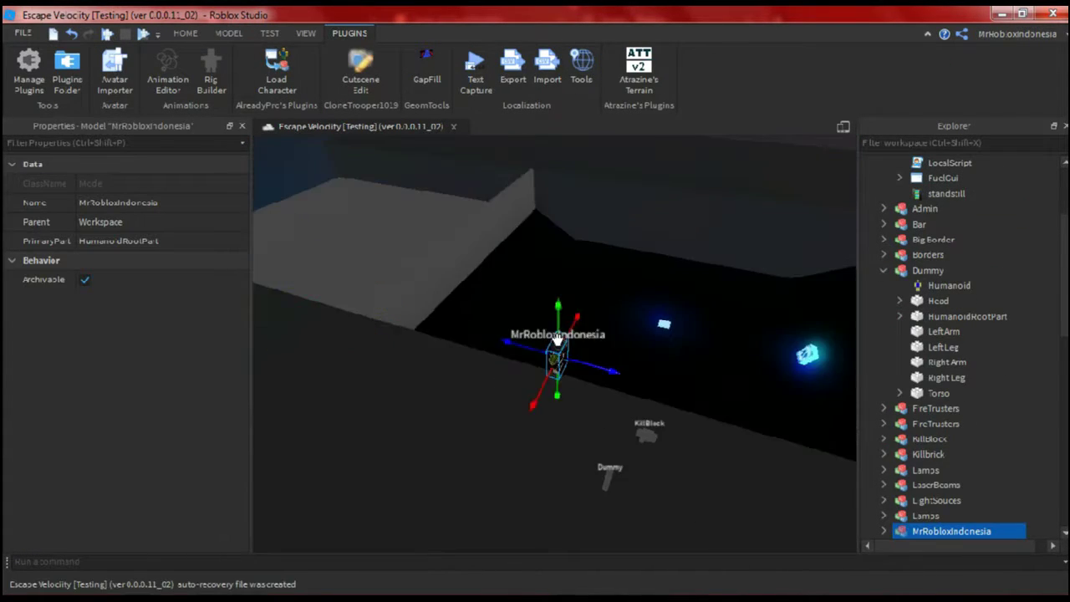
{"action": "left_click", "coordinate": [927, 530]}
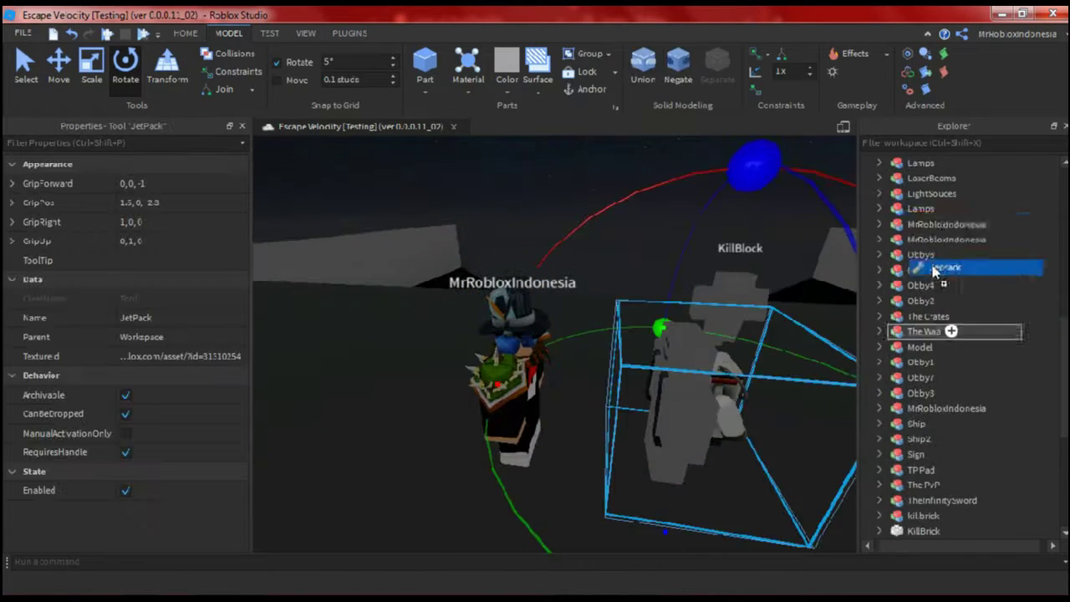
Put the JetPack tool inside the spawned character model and playtest with the JetPack equipped
{"action": "left_click", "coordinate": [953, 380]}
{"action": "left_click", "coordinate": [928, 249]}
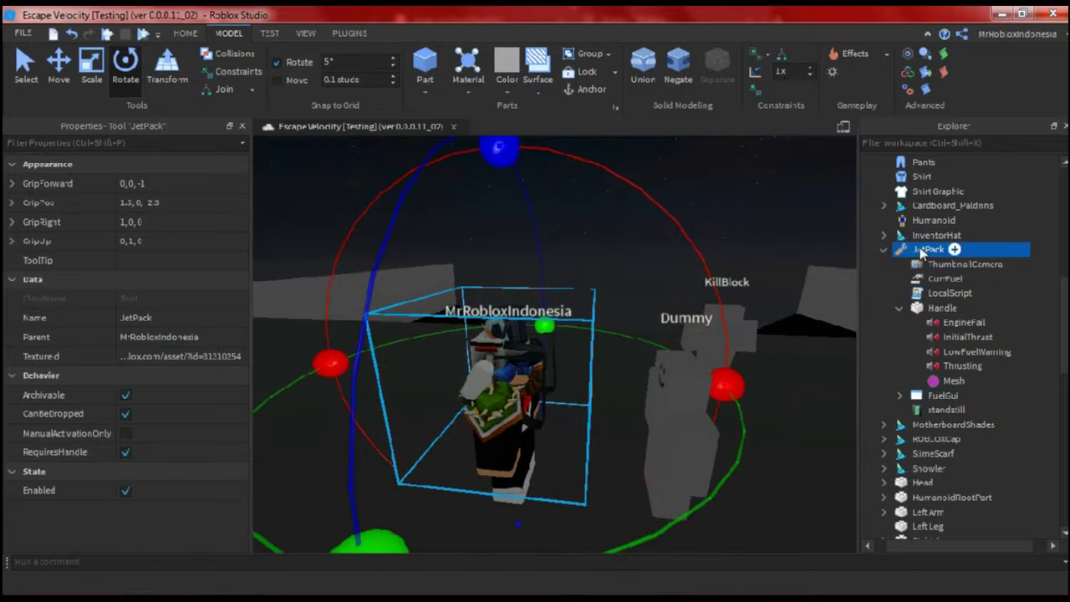
{"action": "left_click", "coordinate": [145, 33]}
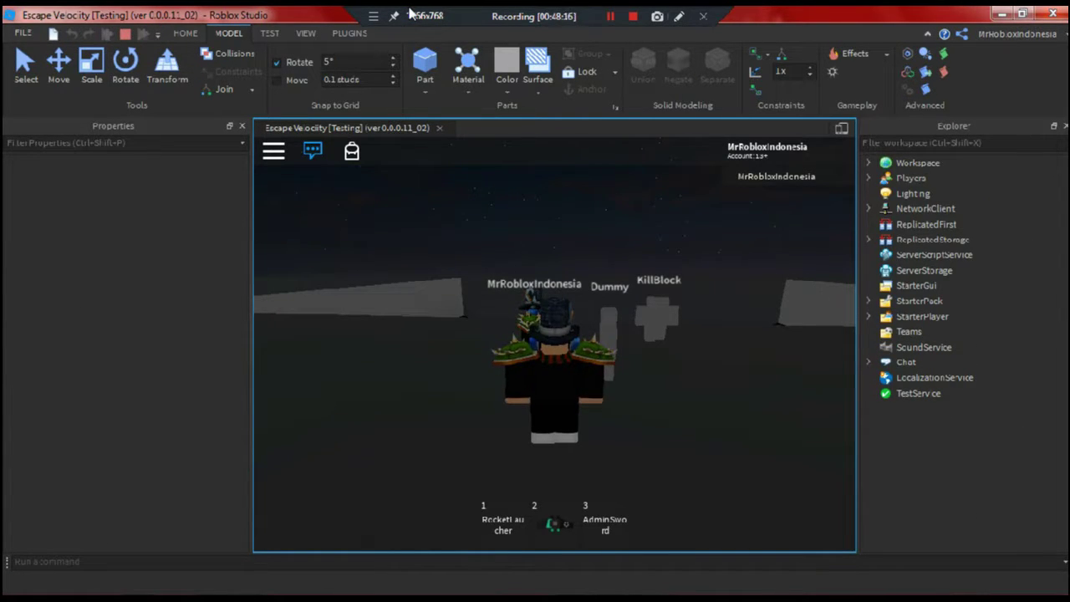
{"action": "key", "text": "2"}
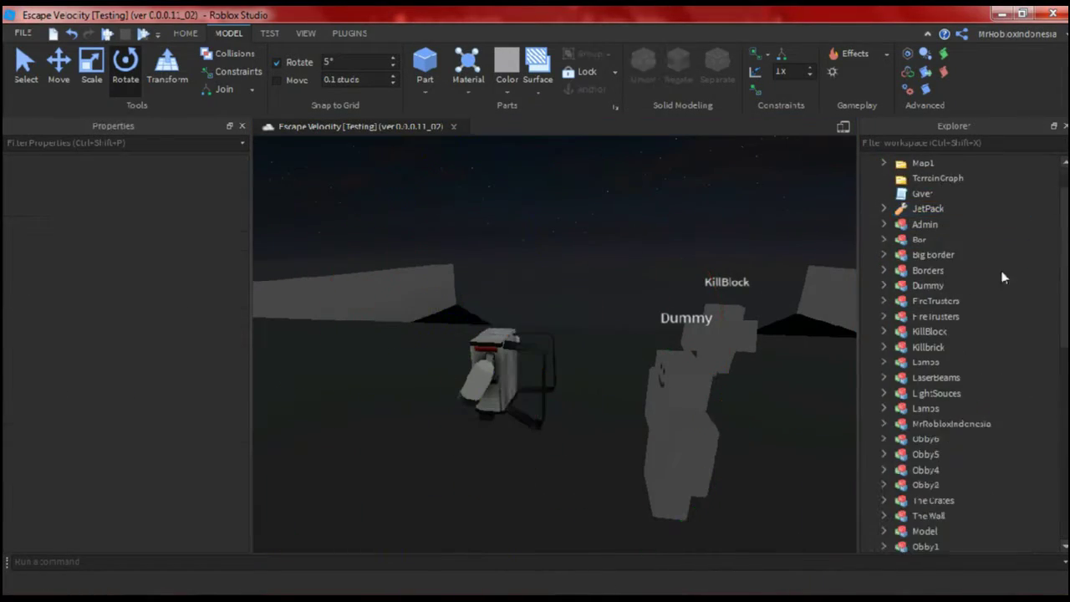
Select the JetPack in the workspace and align it with the back of the Dummy using the Move tool
{"action": "left_click", "coordinate": [959, 394]}
{"action": "left_click", "coordinate": [919, 255]}
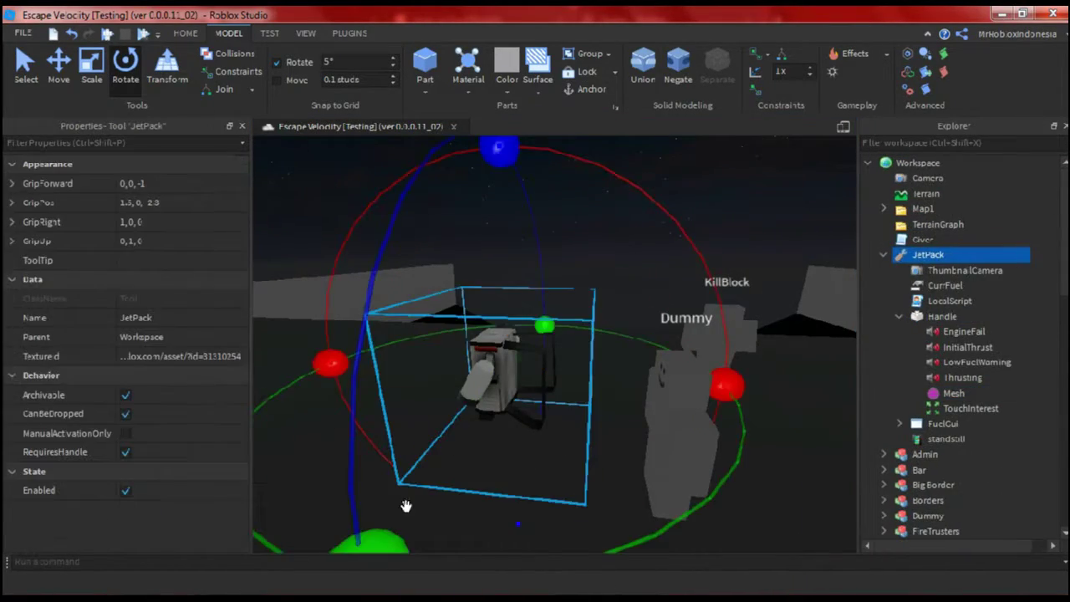
{"action": "key", "text": "ctrl+2"}
{"action": "key", "text": "f"}
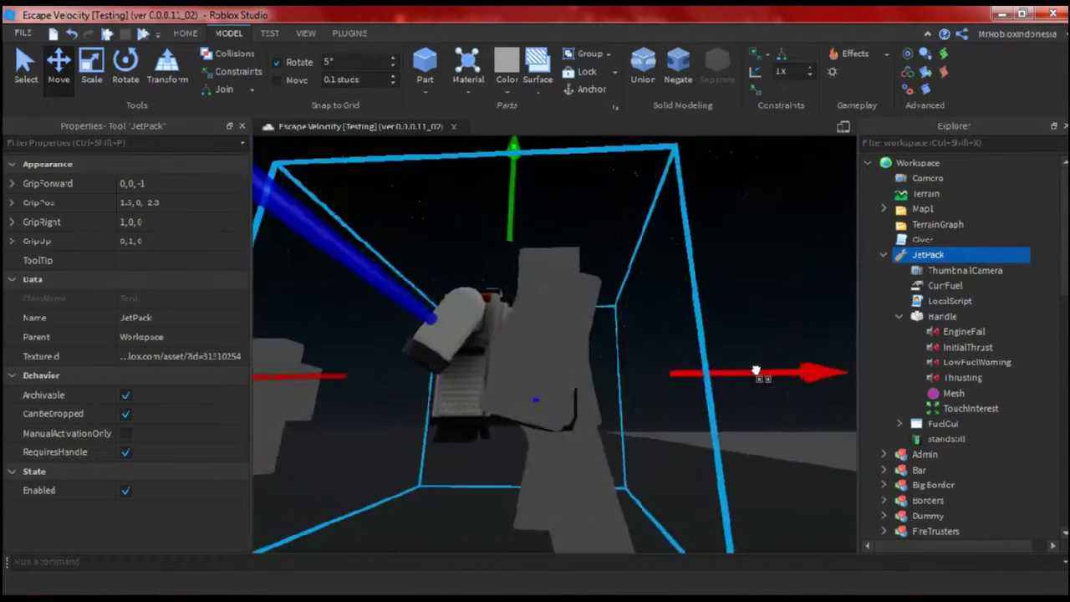
Set the Offset of the JetPack Handle's Mesh to -0.2, 0.1, -0.6 and check its fit on the Dummy
{"action": "left_click", "coordinate": [953, 393]}
{"action": "left_click", "coordinate": [36, 260]}
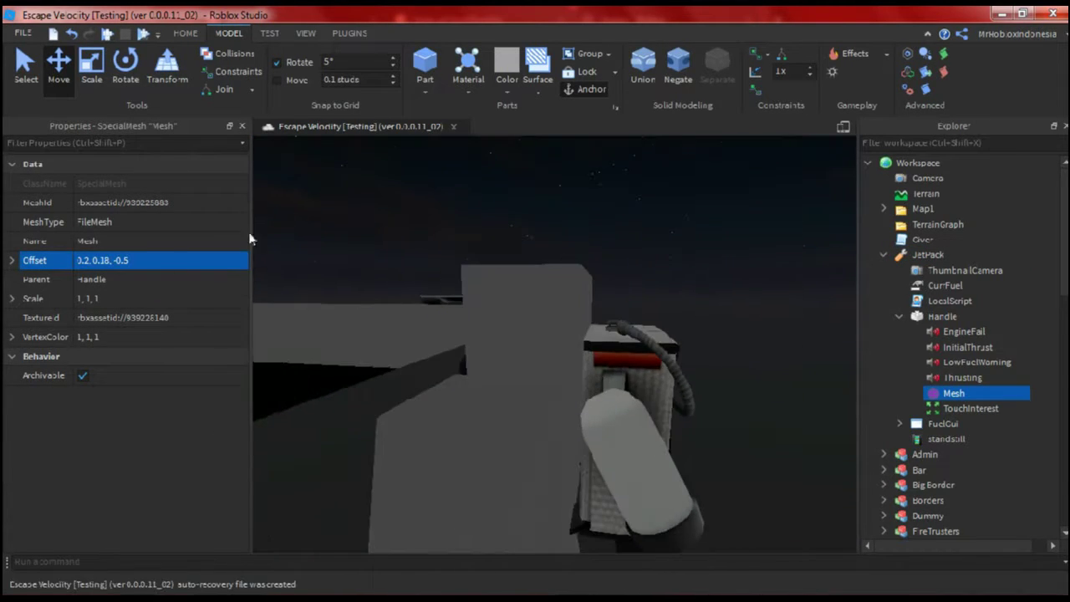
{"action": "left_click", "coordinate": [110, 260]}
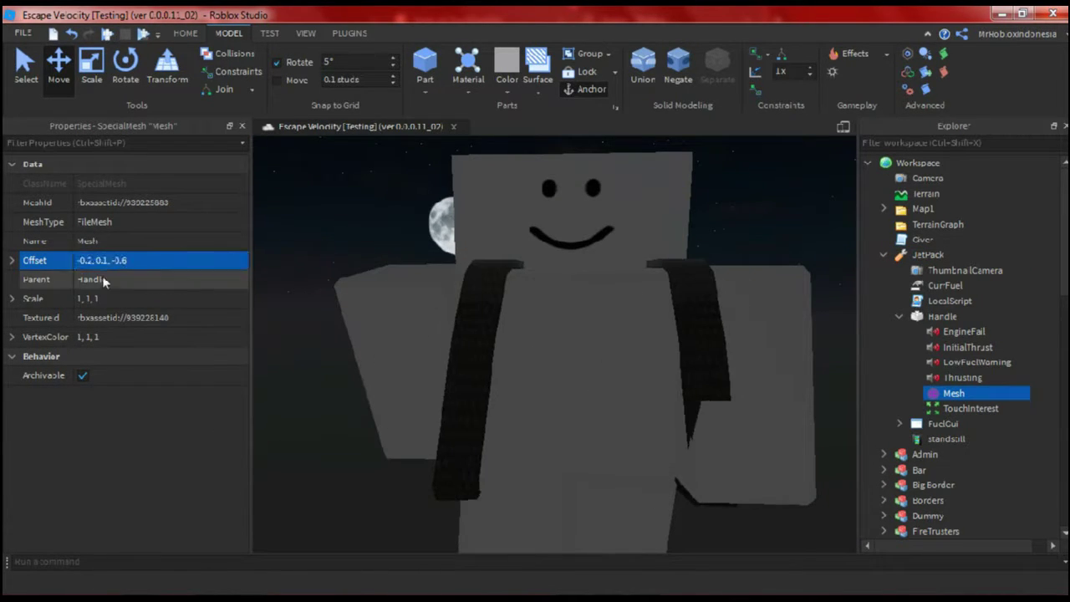
{"action": "right_click_drag", "start_coordinate": [530, 296], "coordinate": [530, 296]}
{"action": "right_click_drag", "start_coordinate": [400, 215], "coordinate": [400, 216]}
{"action": "left_click", "coordinate": [400, 215]}
Playtest the game, alternating between flying with the JetPack and firing the RocketLaucher
{"action": "left_click", "coordinate": [144, 35]}
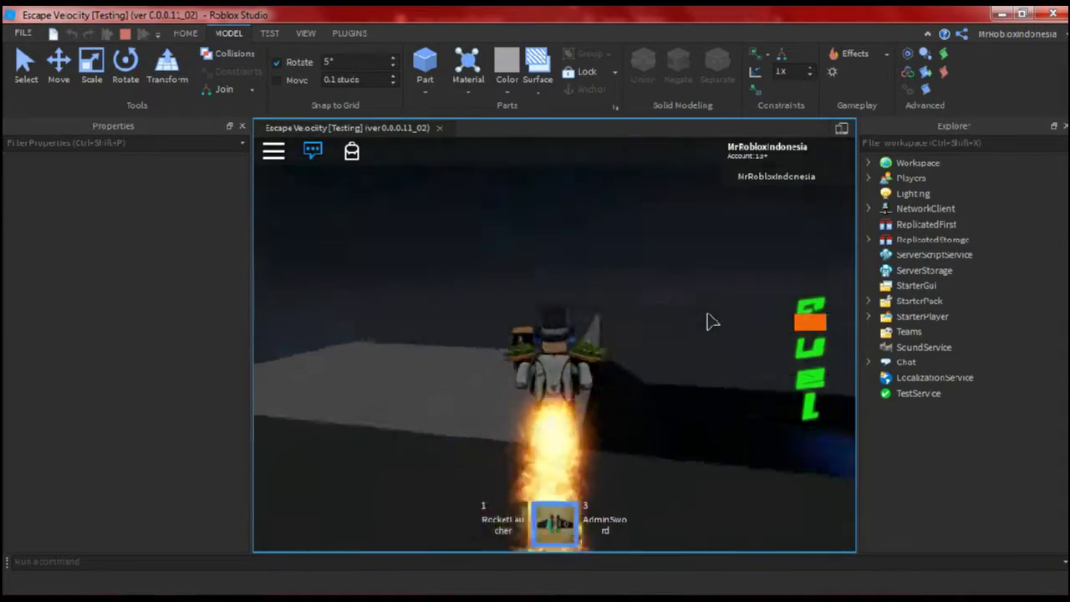
{"action": "key", "text": "2"}
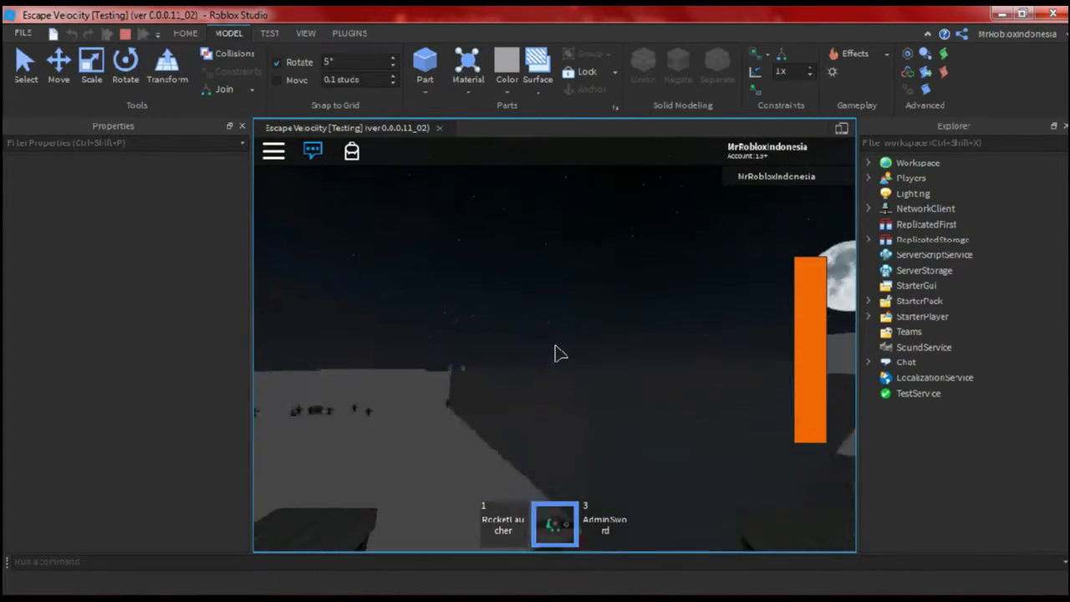
{"action": "key", "text": "1"}
{"action": "left_click", "coordinate": [555, 353]}
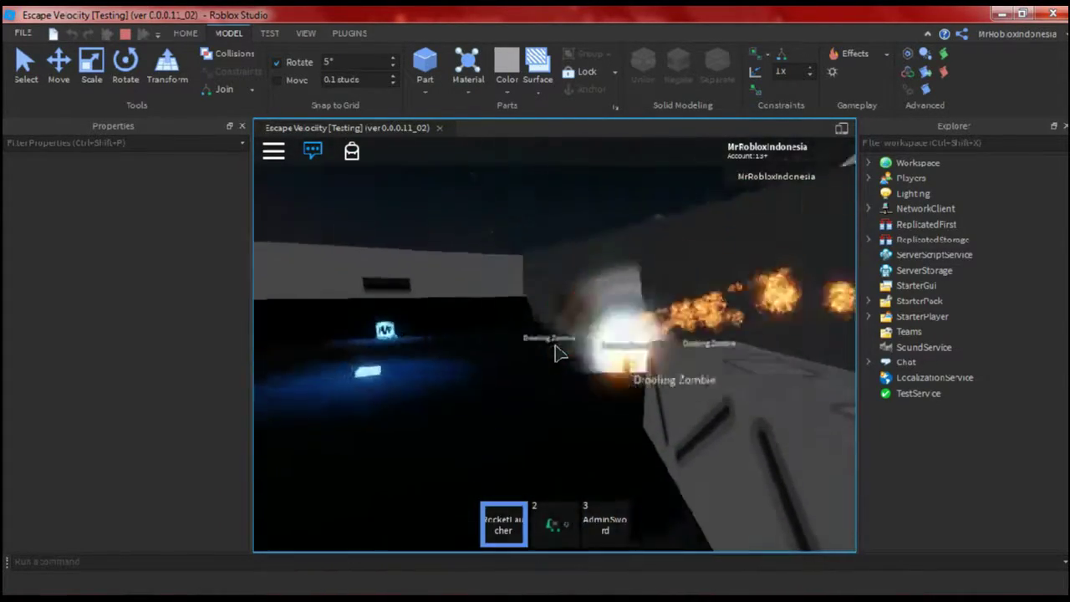
{"action": "key", "text": "2"}
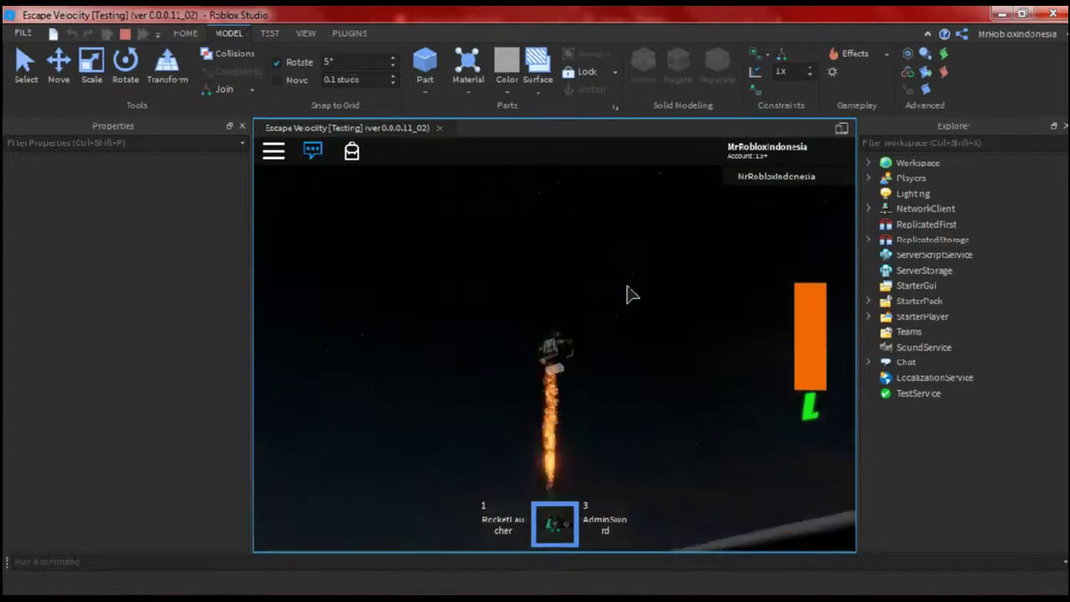
{"action": "key", "text": "1"}
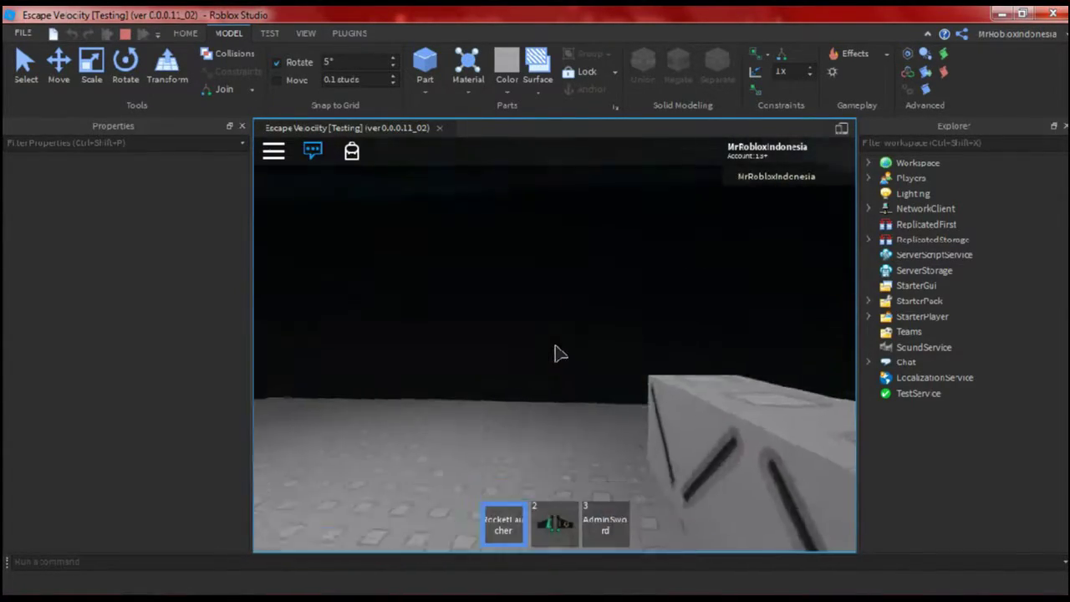
{"action": "left_click", "coordinate": [559, 353]}
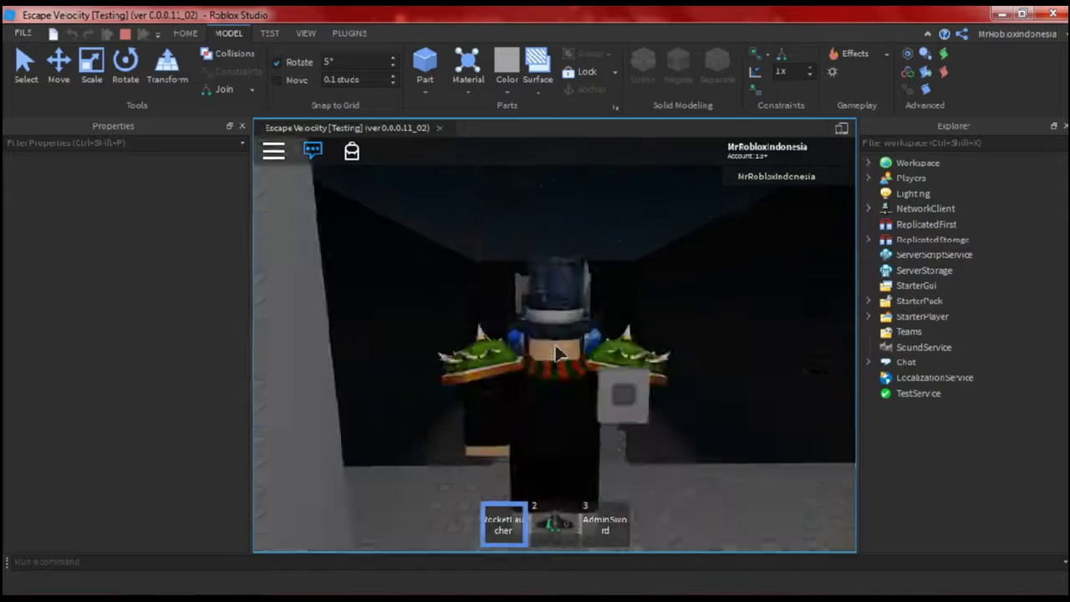
{"action": "key", "text": "2"}
Open the JetPack's LocalScript in StarterPack and review the code that creates the Flame and Fire
{"action": "left_click", "coordinate": [916, 500]}
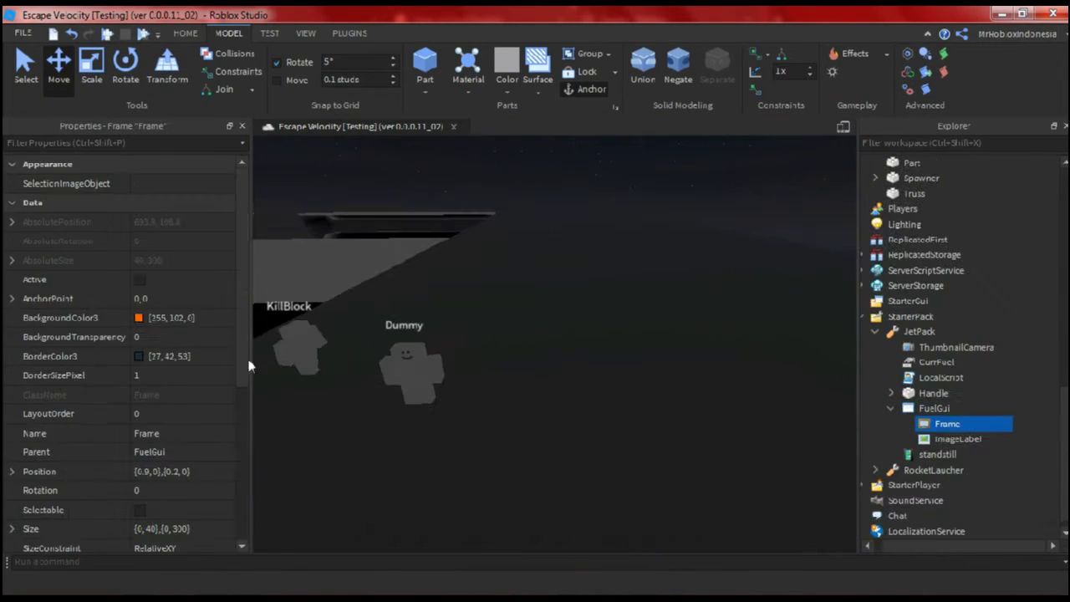
{"action": "double_click", "coordinate": [944, 454]}
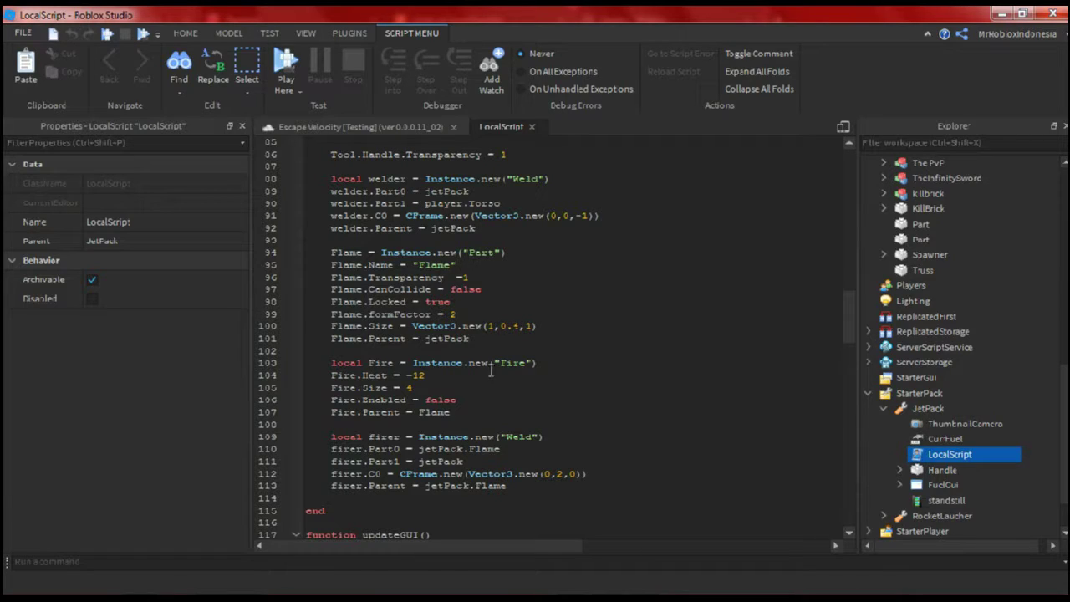
{"action": "key", "text": "ctrl+Tab"}
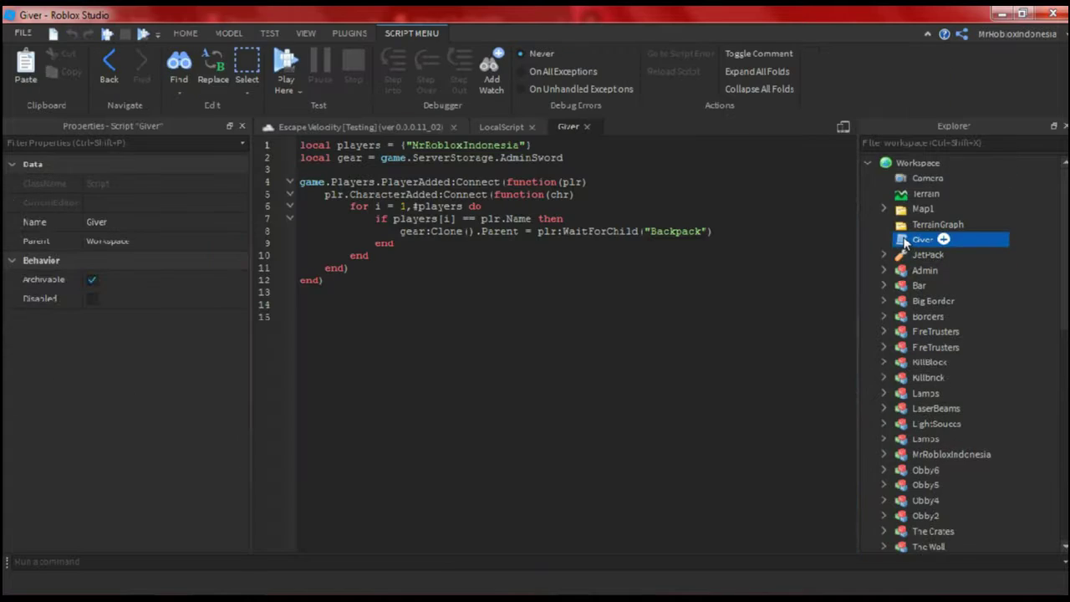
Insert a cylinder part beside the blue fire light and switch to the Move tool
{"action": "left_click", "coordinate": [425, 90]}
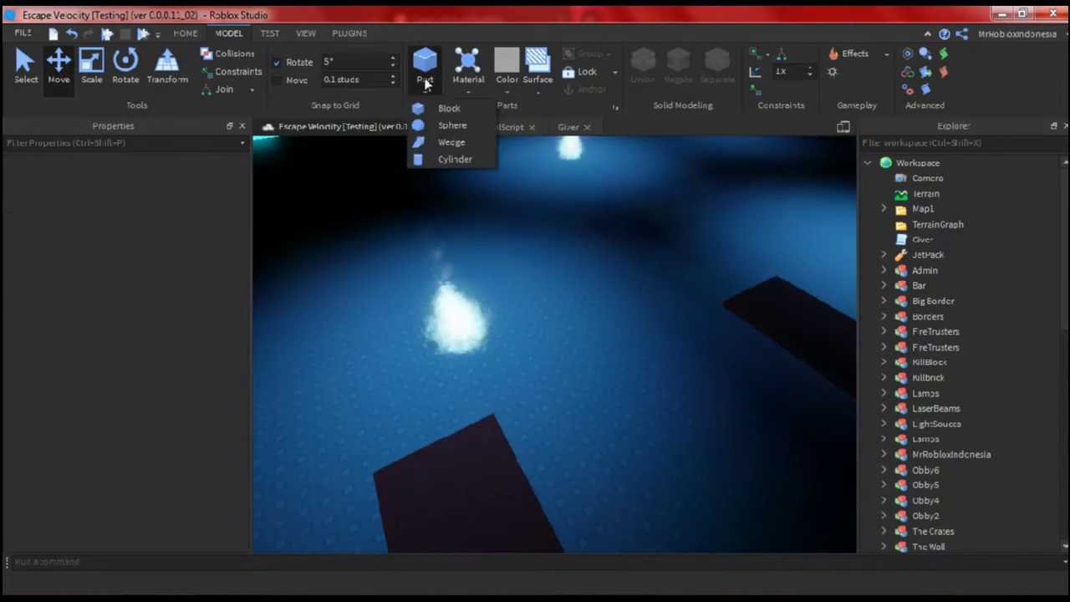
{"action": "left_click", "coordinate": [454, 162]}
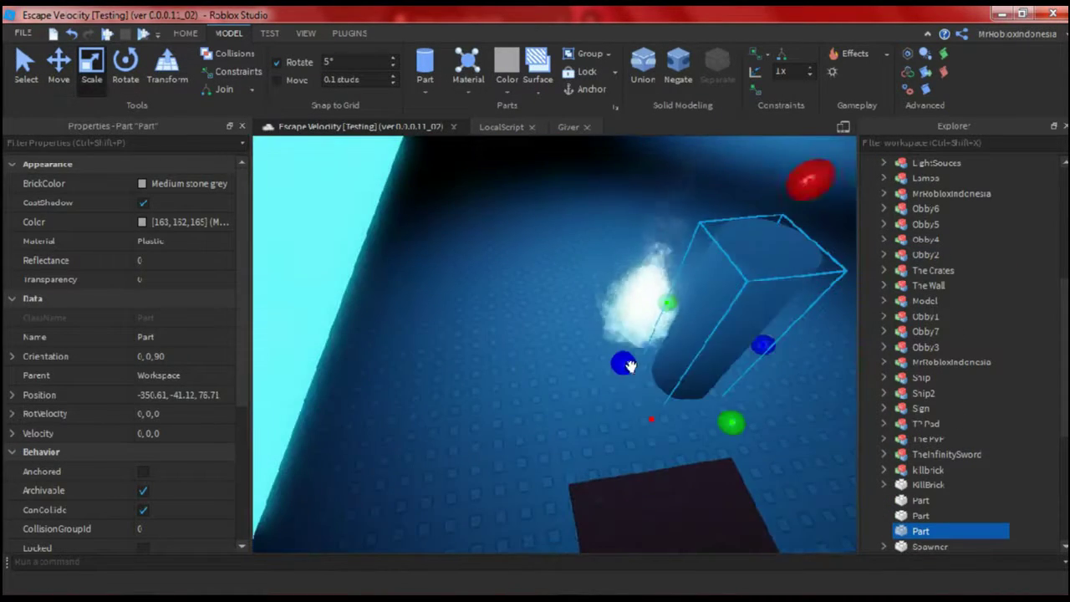
{"action": "left_click", "coordinate": [58, 67]}
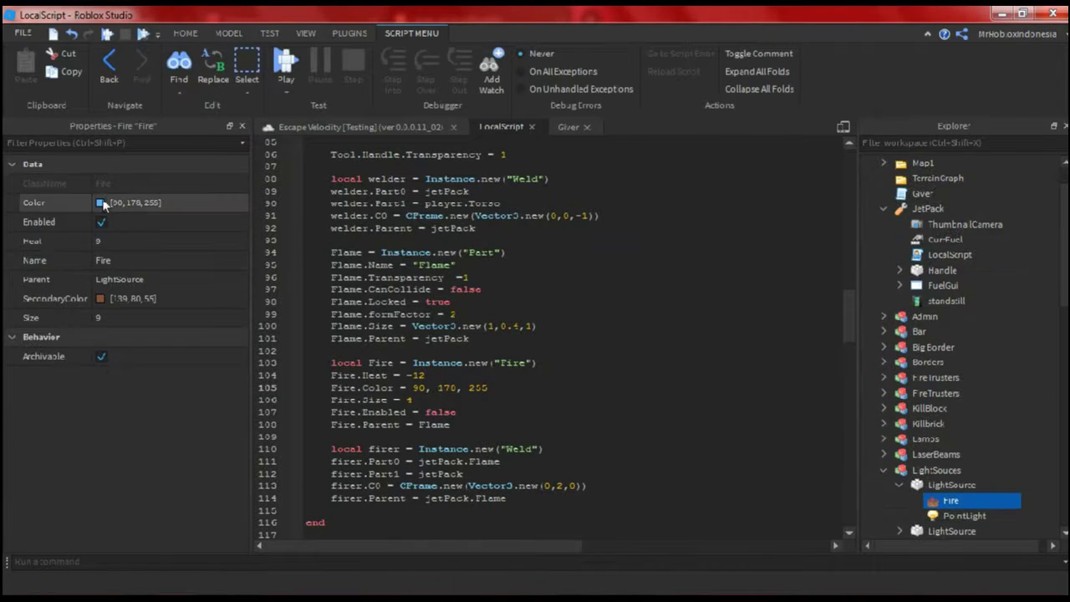
Inspect the Color of the LightSource's Fire in the color picker and close it without changes
{"action": "left_click", "coordinate": [104, 205]}
{"action": "left_click", "coordinate": [99, 203]}
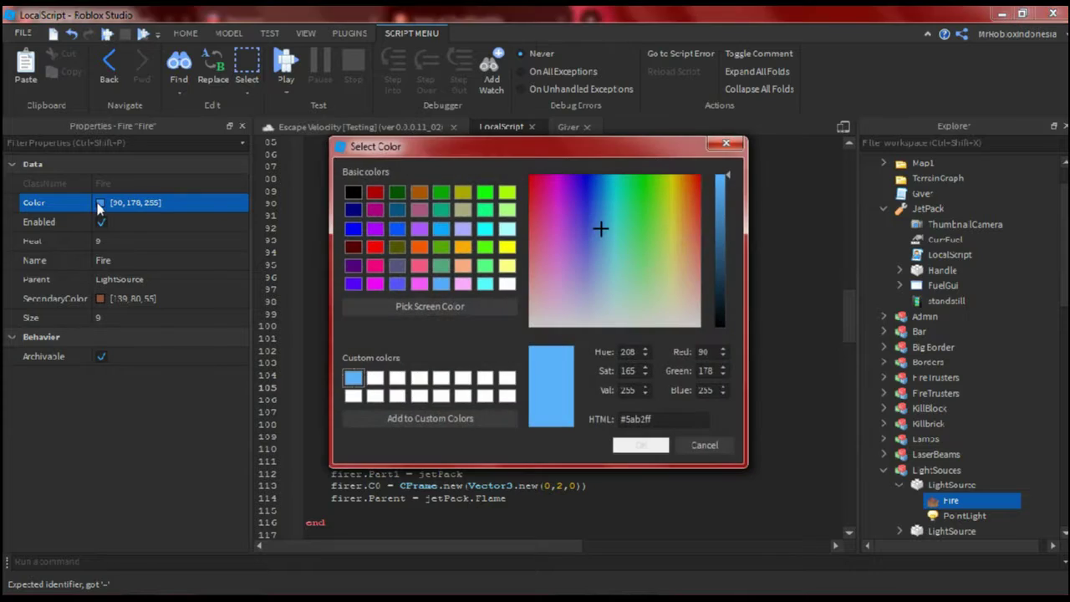
{"action": "left_click", "coordinate": [720, 145]}
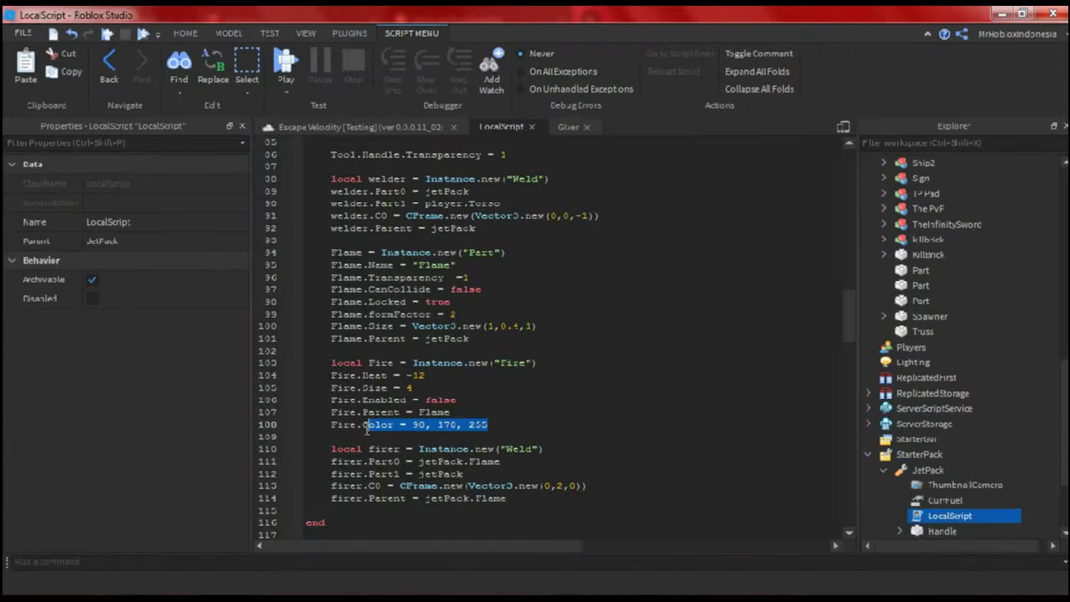
Delete the Fire.Color assignment of 90, 178, 255 from the JetPack's LocalScript
{"action": "key", "text": "BackSpace"}
{"action": "key", "text": "BackSpace"}
{"action": "key", "text": "BackSpace"}
{"action": "key", "text": "BackSpace"}
{"action": "key", "text": "BackSpace"}
{"action": "key", "text": "BackSpace"}
{"action": "key", "text": "BackSpace"}
{"action": "key", "text": "BackSpace"}
{"action": "left_click", "coordinate": [107, 34]}
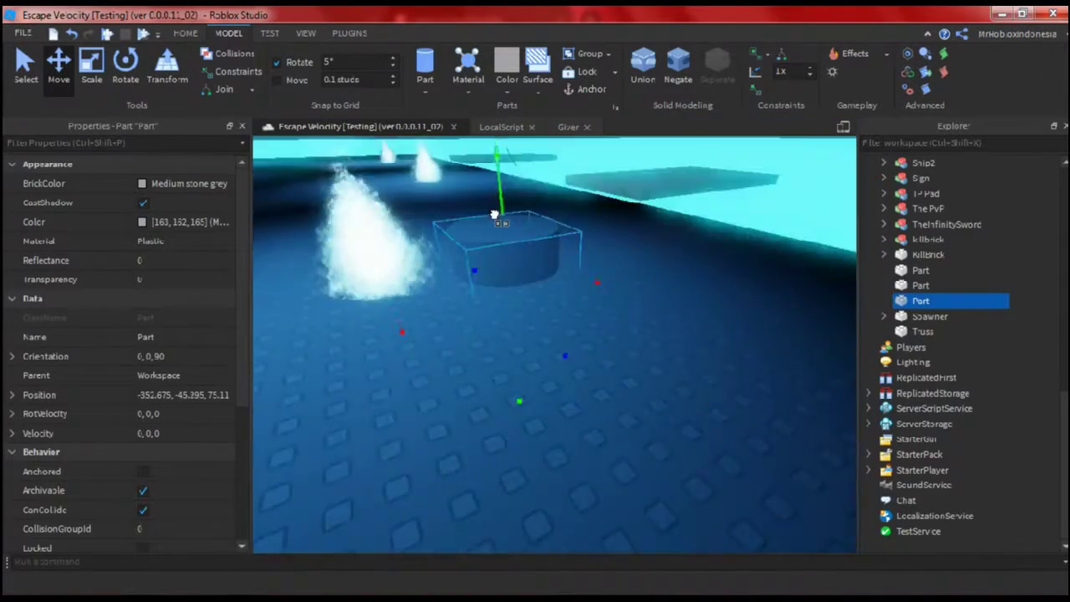
Duplicate the cylinder into three Stone Walk parts and give them the colour 90, 178, 255 and the Neon material
{"action": "right_click_drag", "start_coordinate": [494, 215], "coordinate": [597, 365]}
{"action": "key", "text": "ctrl+d"}
{"action": "left_click", "coordinate": [503, 79]}
{"action": "left_click", "coordinate": [201, 222]}
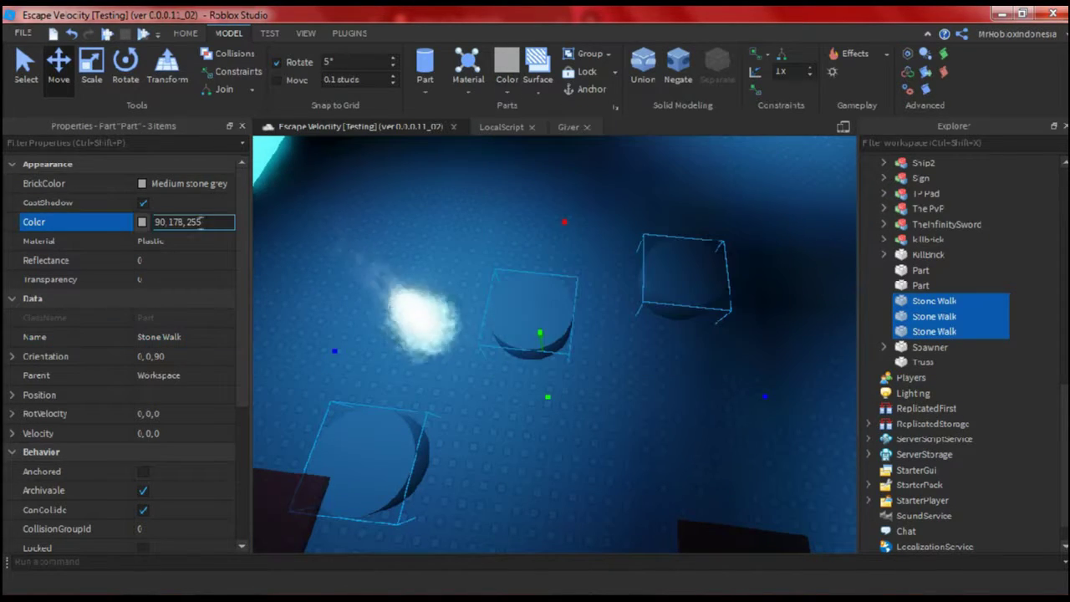
{"action": "left_click", "coordinate": [226, 243]}
Duplicate a glowing Stone Walk cylinder and change the copy to Medium stone grey SmoothPlastic, ready for scaling
{"action": "right_click_drag", "start_coordinate": [588, 390], "coordinate": [669, 277]}
{"action": "left_click", "coordinate": [535, 334]}
{"action": "key", "text": "ctrl+d"}
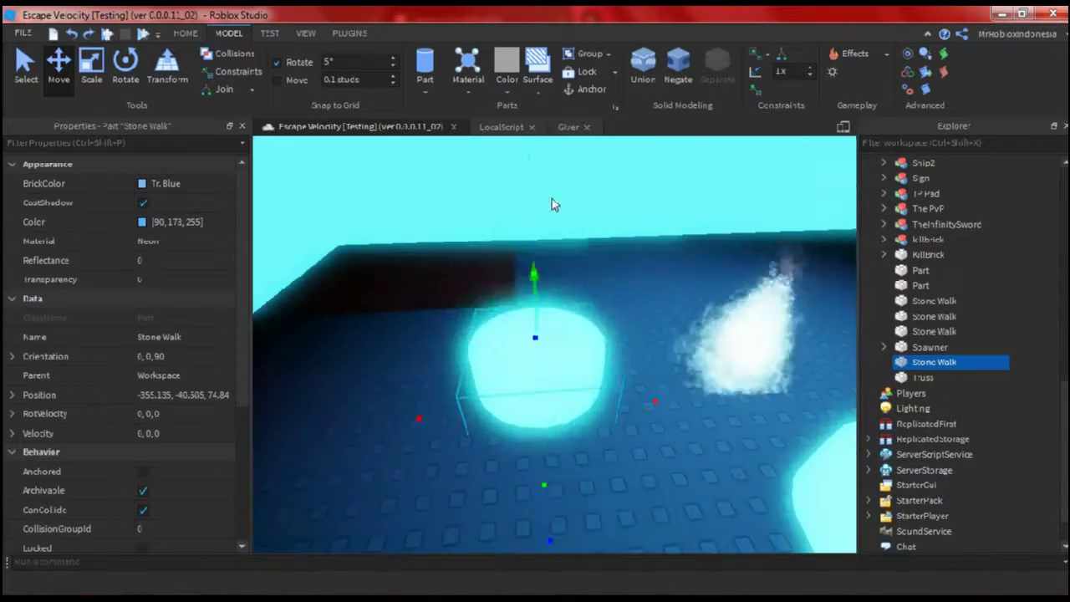
{"action": "left_click", "coordinate": [182, 191]}
{"action": "left_click", "coordinate": [109, 452]}
{"action": "key", "text": "ctrl+3"}
Combine the resized grey cylinder copies into a union with a centre hole and fit it onto the glowing cylinder
{"action": "right_click_drag", "start_coordinate": [502, 334], "coordinate": [611, 342]}
{"action": "key", "text": "ctrl+d"}
{"action": "right_click_drag", "start_coordinate": [393, 199], "coordinate": [543, 317]}
{"action": "key", "text": "ctrl+3"}
{"action": "scroll", "coordinate": [575, 346], "scroll_direction": "up", "scroll_amount": 5}
{"action": "key", "text": "ctrl+shift+g"}
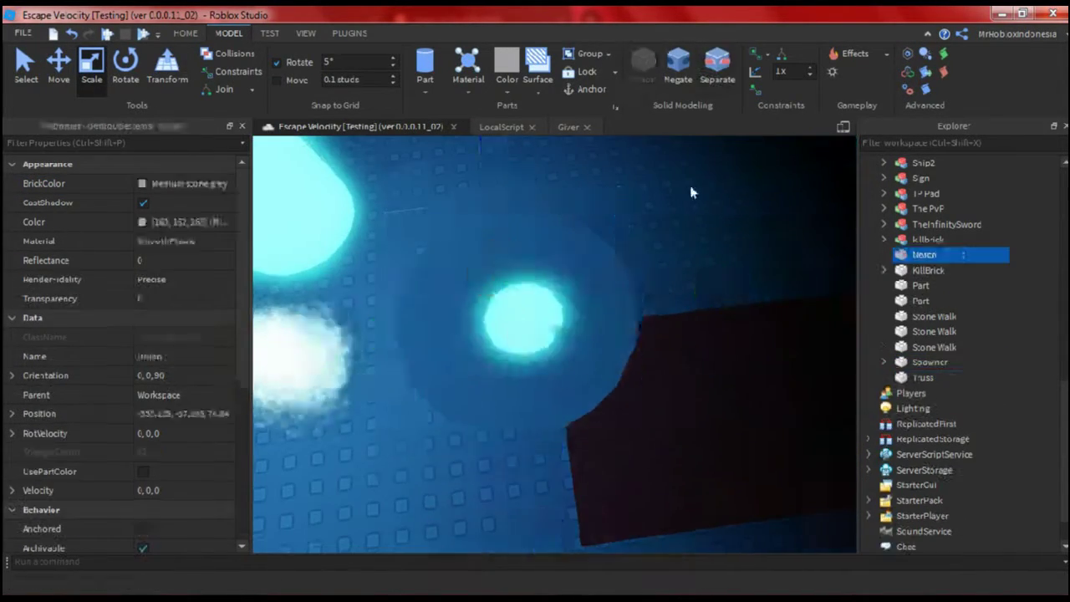
{"action": "key", "text": "ctrl+2"}
{"action": "scroll", "coordinate": [668, 259], "scroll_direction": "down", "scroll_amount": 3}
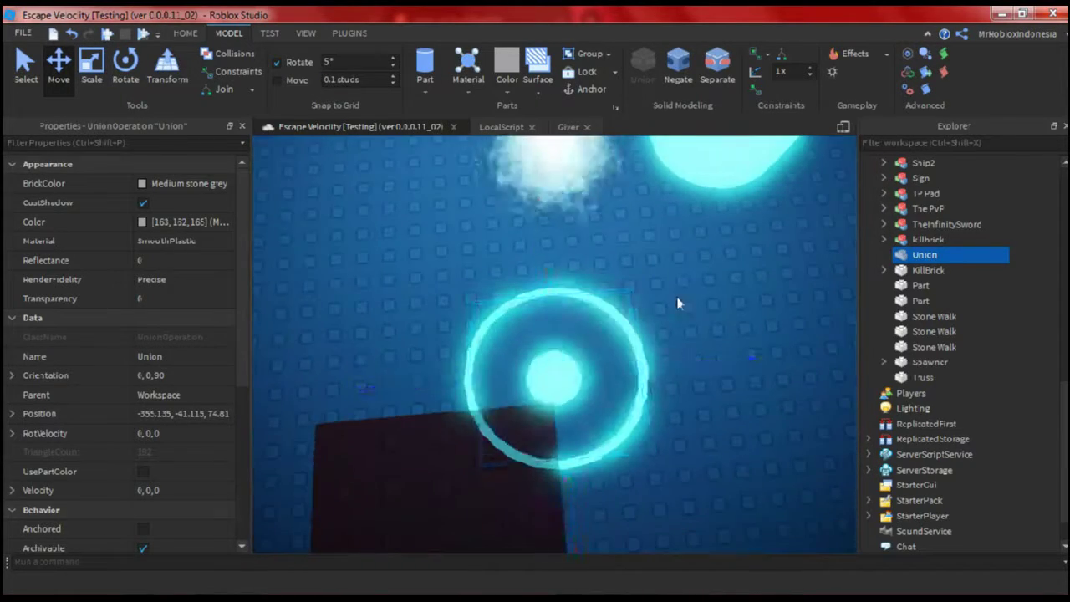
Duplicate the glowing cylinder as a Dark stone grey Plastic base beneath it and group the Stone Walk pieces into a model
{"action": "left_click", "coordinate": [679, 299]}
{"action": "right_click_drag", "start_coordinate": [679, 299], "coordinate": [644, 292]}
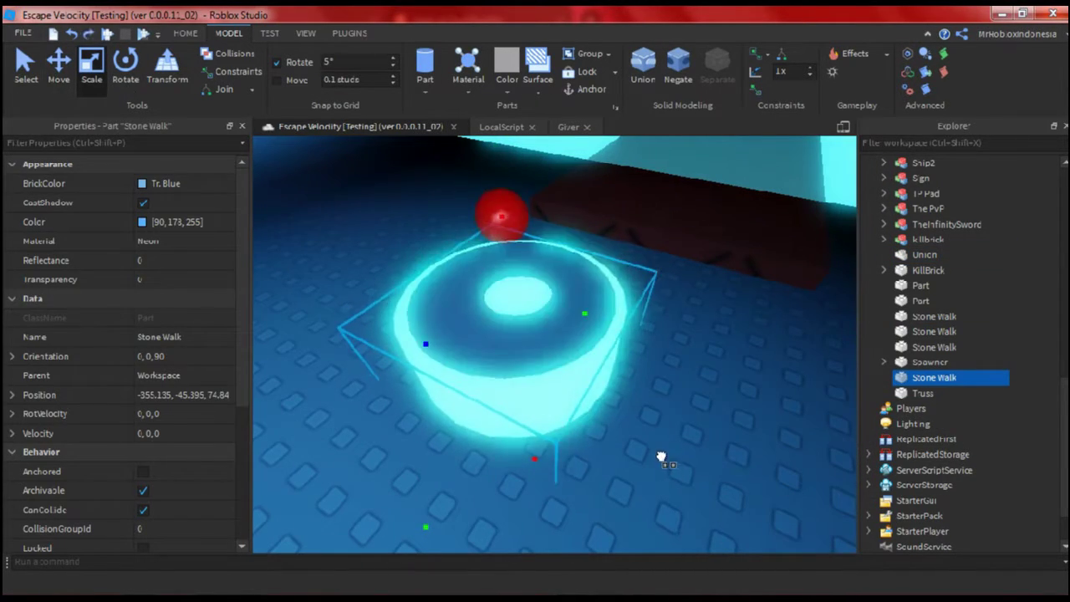
{"action": "left_click", "coordinate": [167, 183]}
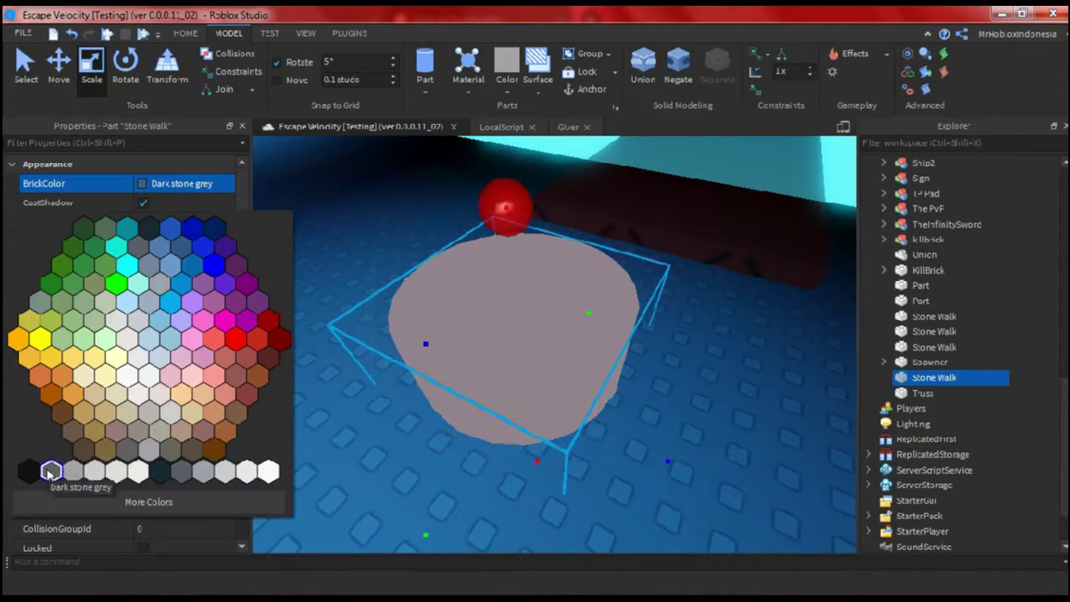
{"action": "left_click", "coordinate": [80, 476]}
{"action": "left_click", "coordinate": [184, 241]}
{"action": "left_click", "coordinate": [209, 275]}
{"action": "right_click_drag", "start_coordinate": [616, 239], "coordinate": [468, 391]}
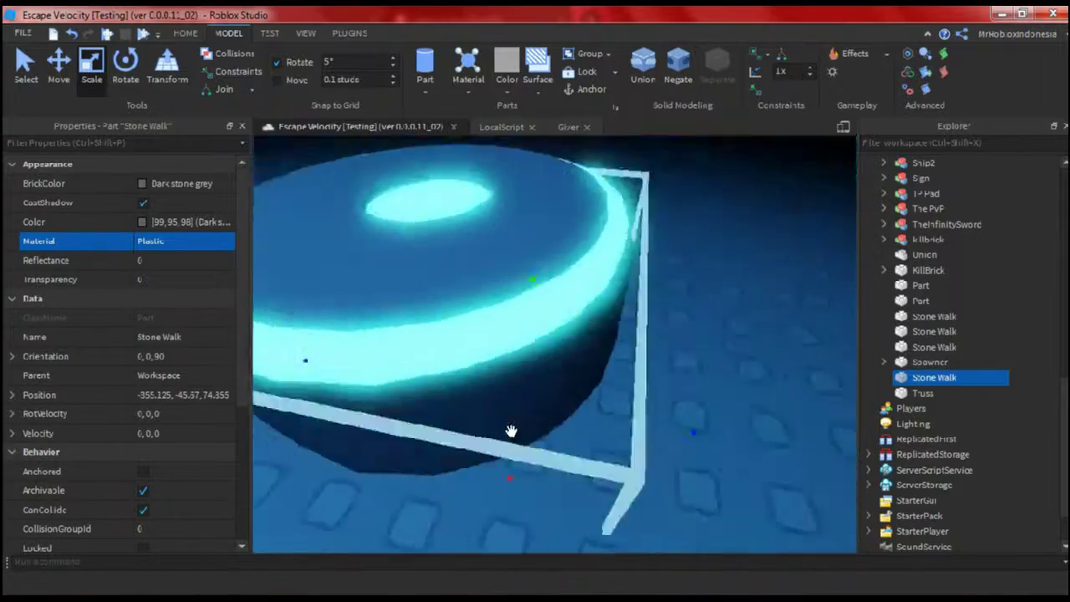
{"action": "key", "text": "ctrl+g"}
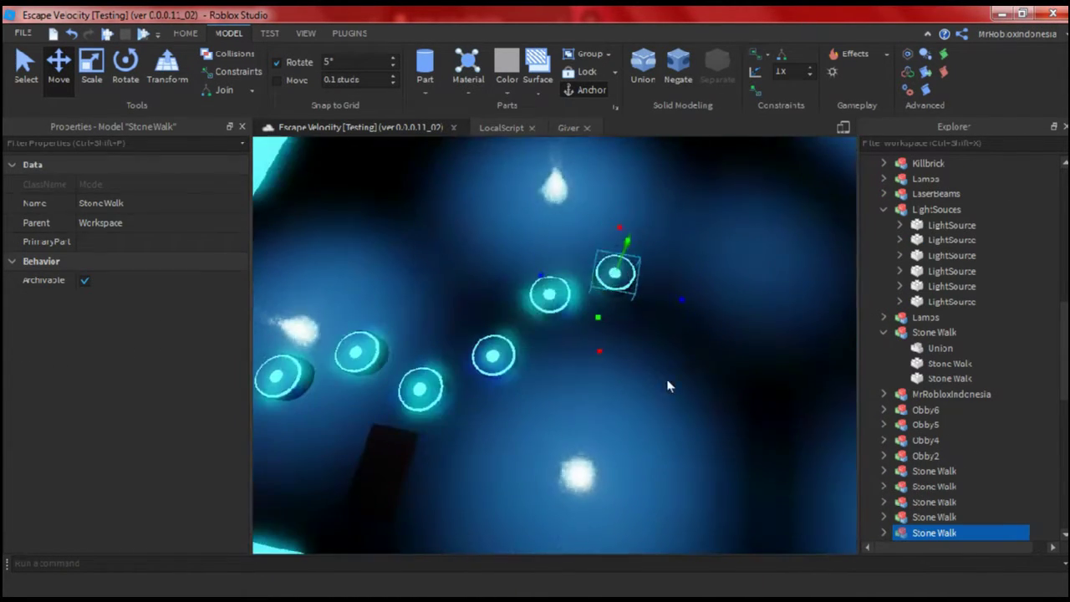
Place another Stone Walk model and rework it into a tall translucent column with a wider dark base
{"action": "left_click", "coordinate": [585, 384]}
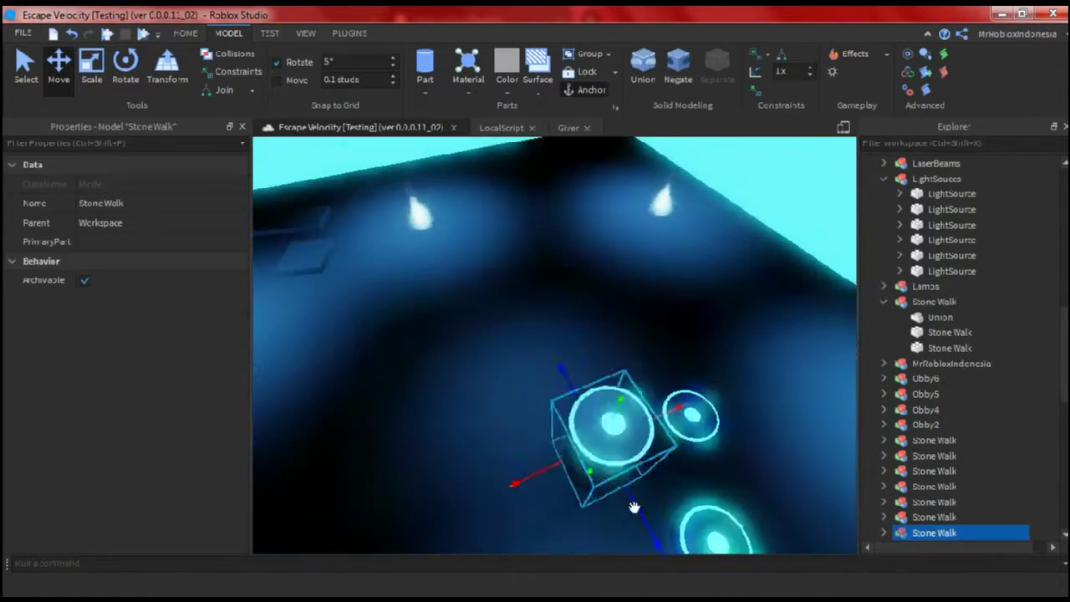
{"action": "left_click", "coordinate": [648, 260]}
{"action": "left_click", "coordinate": [616, 393]}
{"action": "key", "text": "f"}
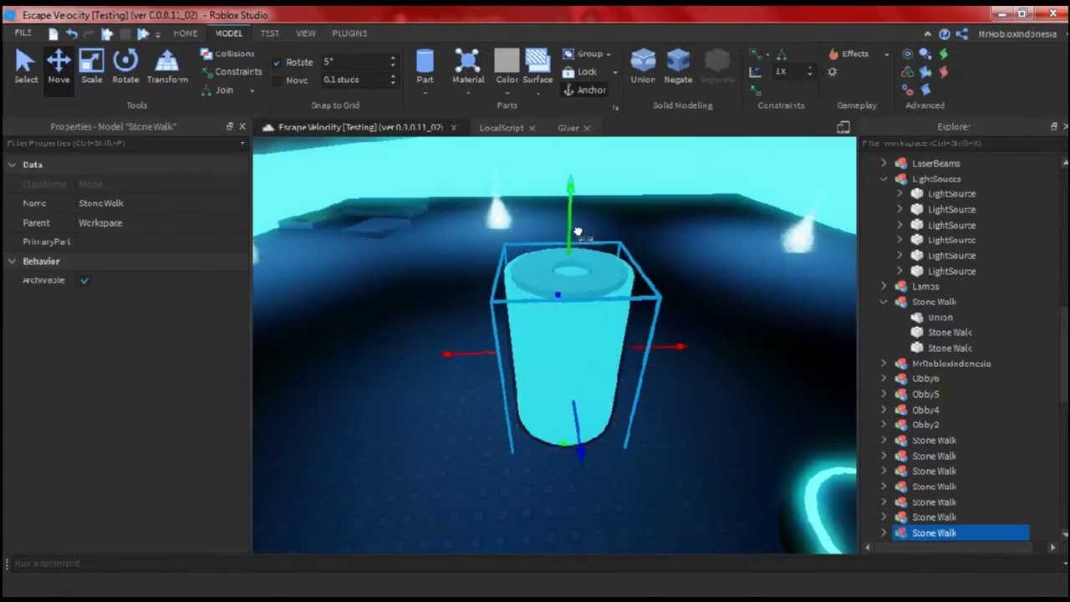
{"action": "left_click", "coordinate": [522, 342]}
{"action": "key", "text": "f"}
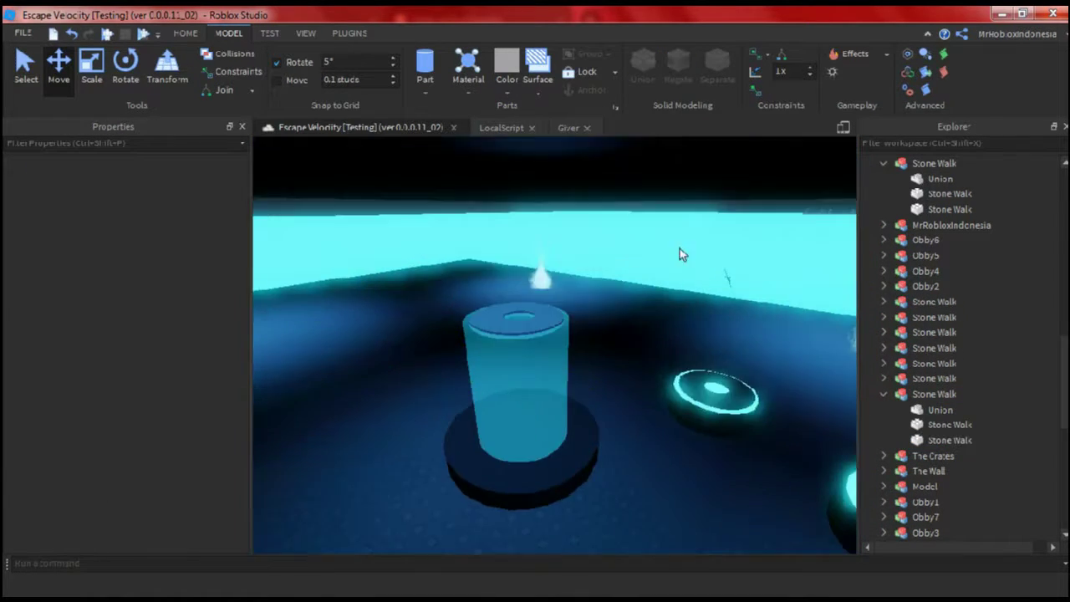
Duplicate the ring-shaped union on top of the column and place the copy at the column's foot
{"action": "left_click", "coordinate": [619, 443]}
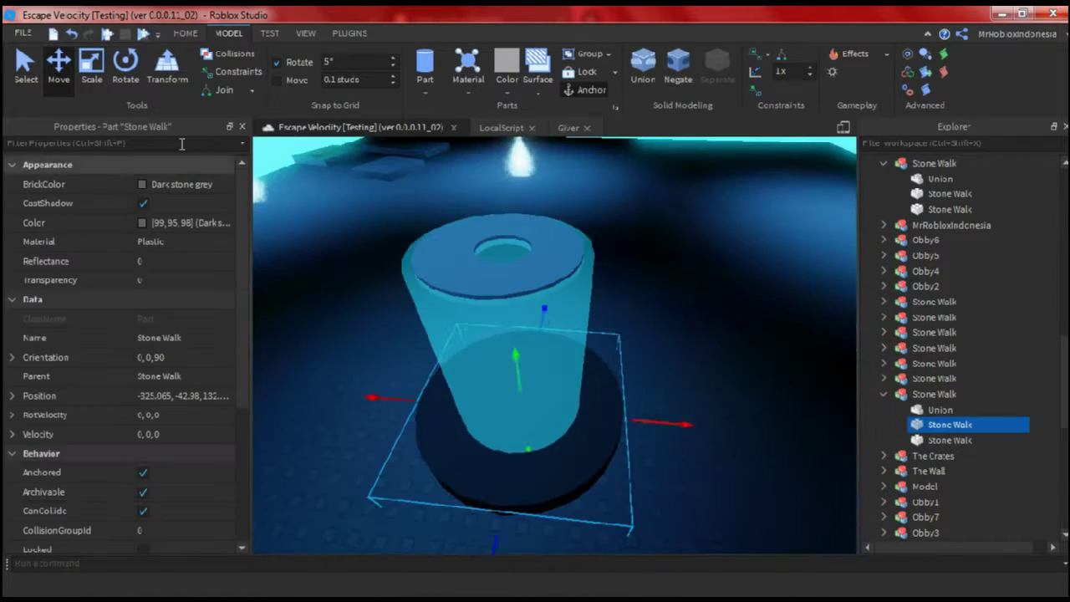
{"action": "left_click", "coordinate": [392, 318]}
{"action": "key", "text": "f"}
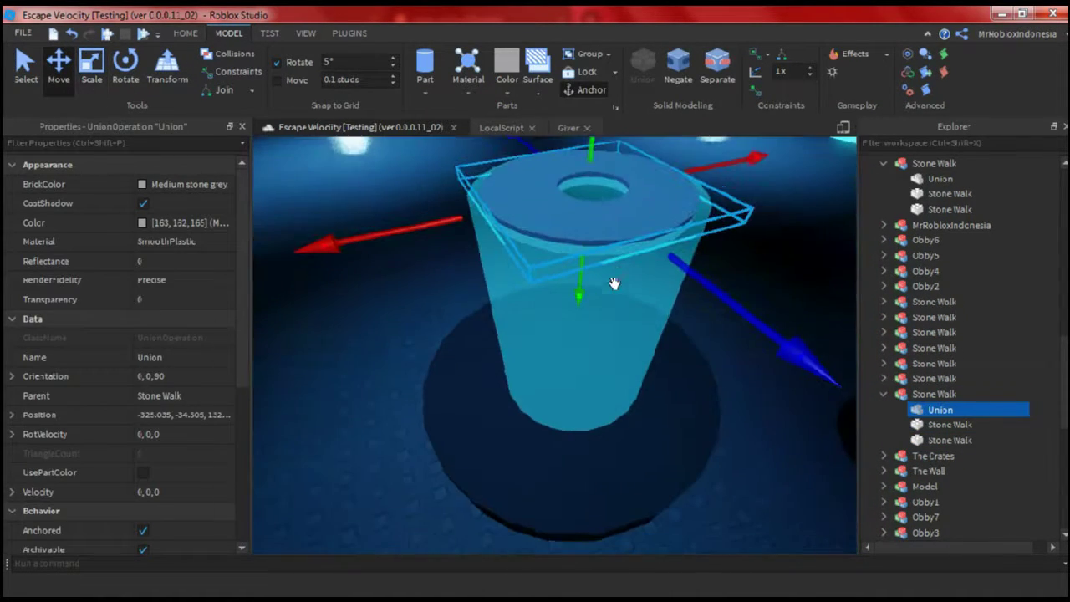
{"action": "key", "text": "ctrl+d"}
{"action": "left_click", "coordinate": [759, 381]}
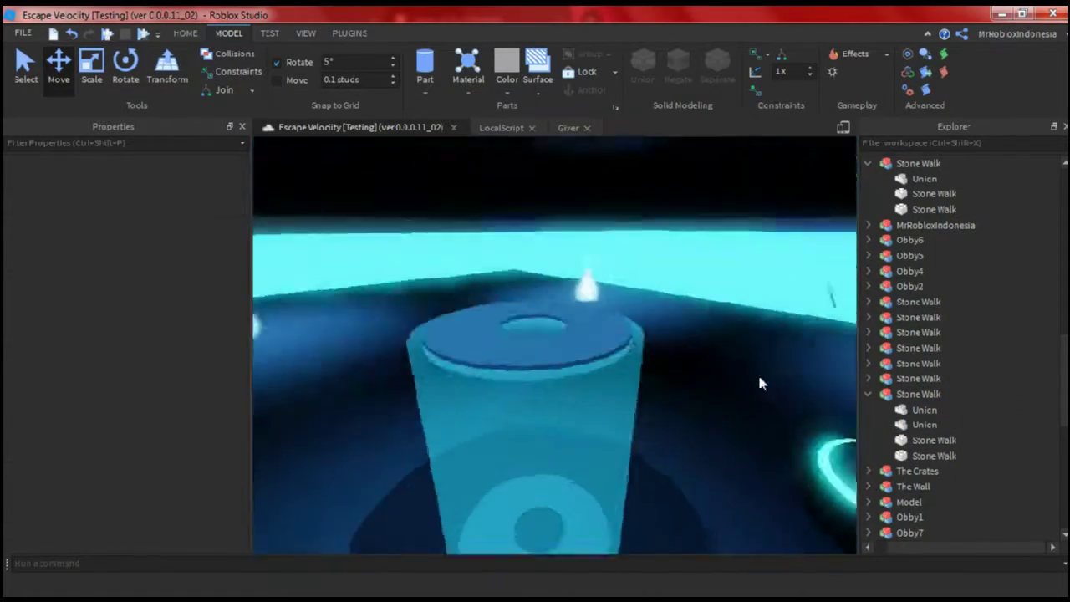
Run a short playtest to inspect the column, stop it, and focus the view on the JetPack in Workspace
{"action": "right_click_drag", "start_coordinate": [759, 382], "coordinate": [679, 408]}
{"action": "key", "text": "F5"}
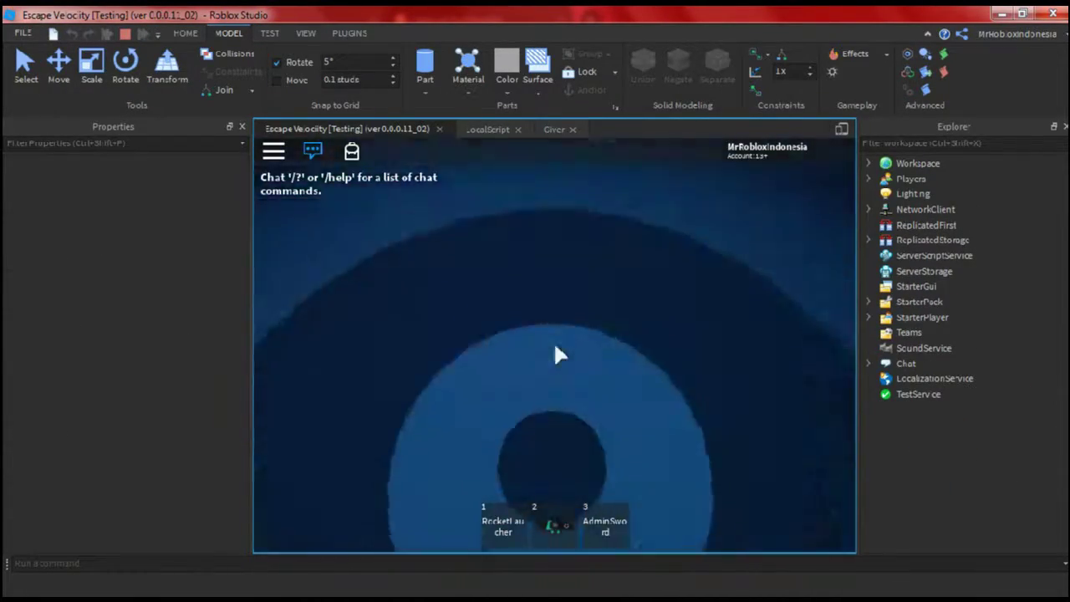
{"action": "key", "text": "shift+F5"}
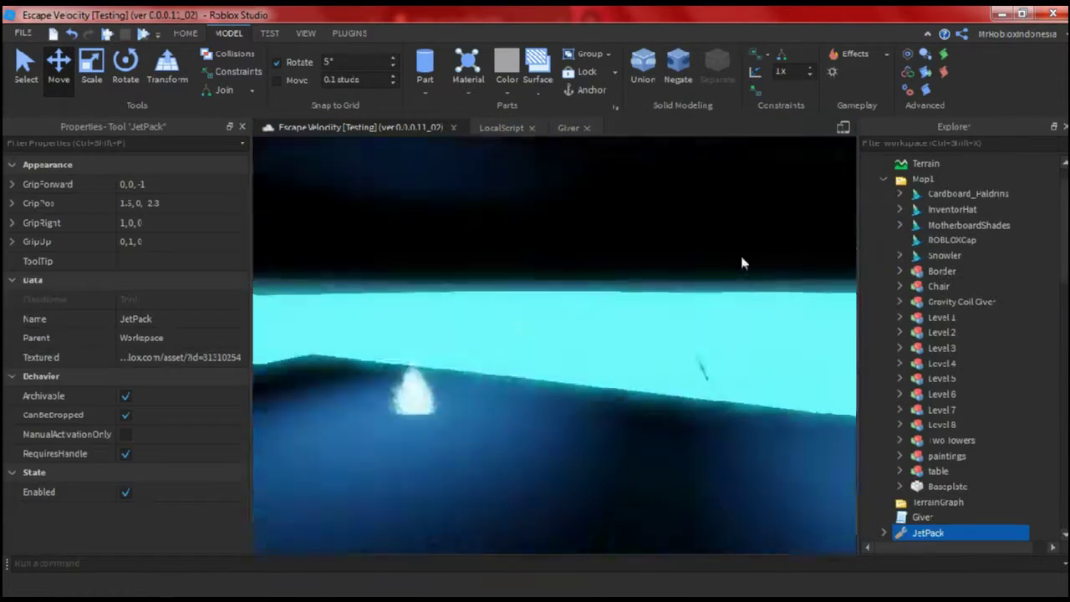
{"action": "key", "text": "f"}
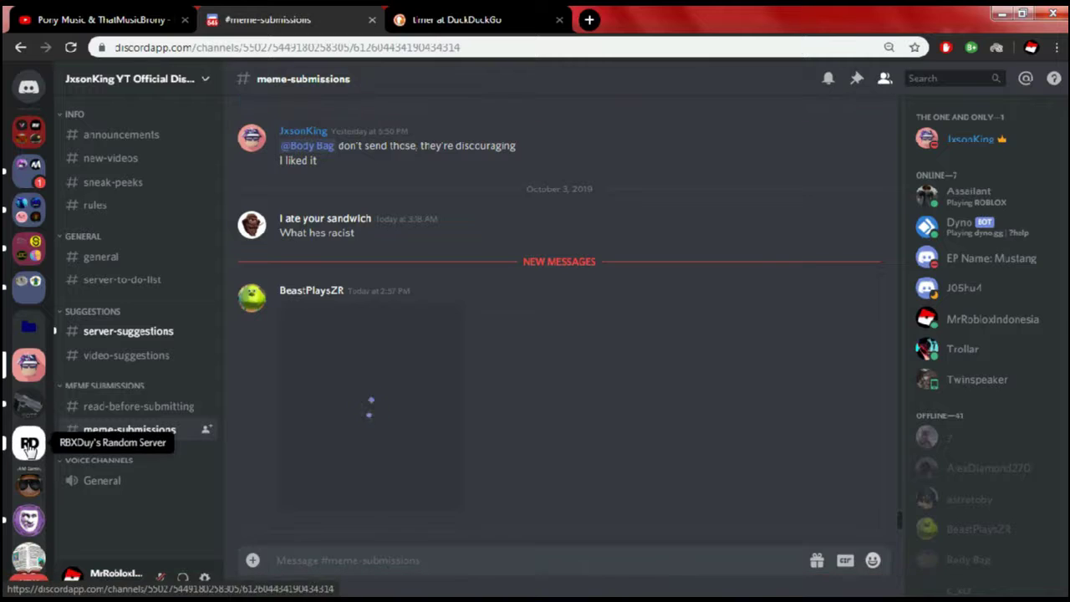
{"action": "left_click", "coordinate": [28, 443]}
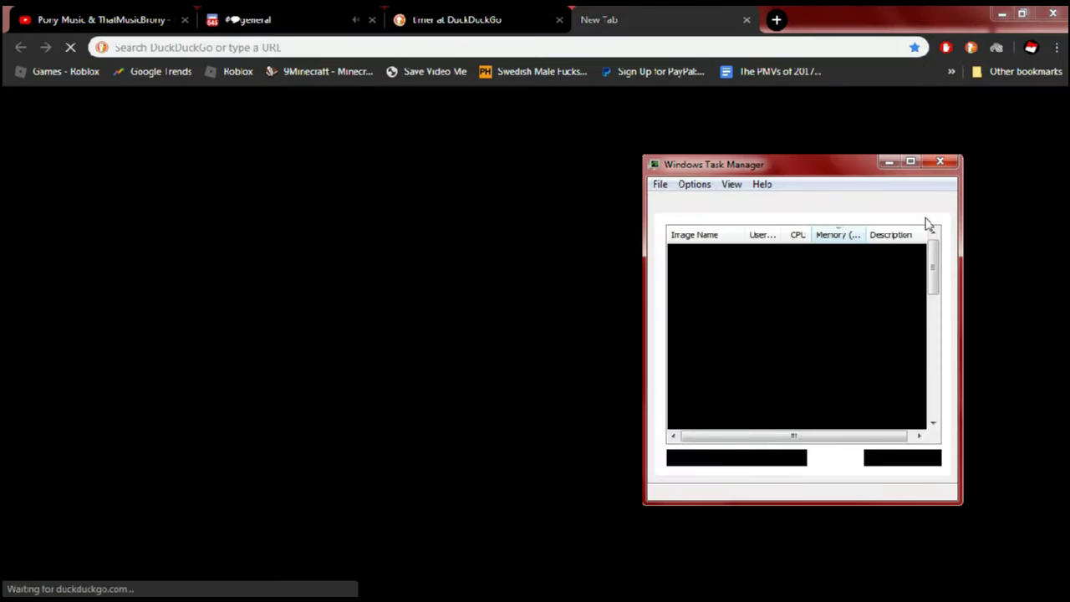
{"action": "left_click", "coordinate": [734, 48]}
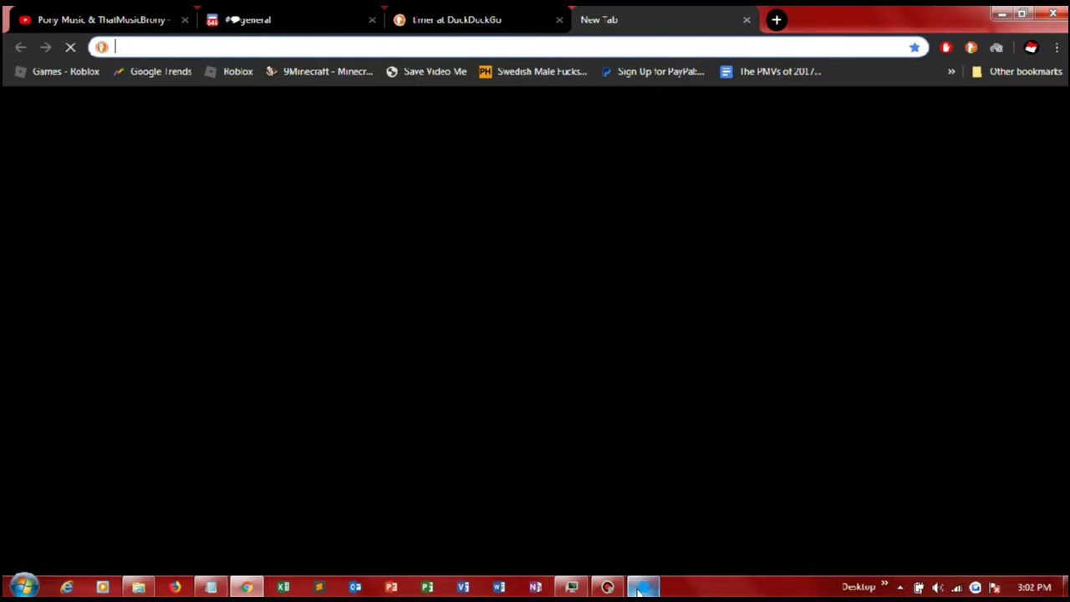
{"action": "left_click", "coordinate": [642, 588]}
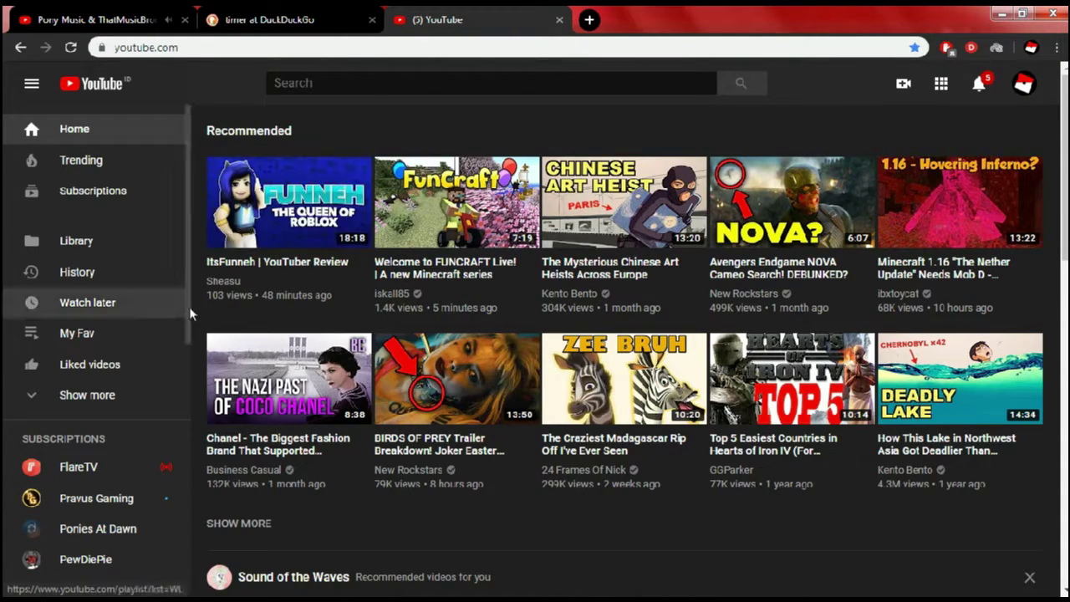
Search YouTube for "how to make a giver in roblox studio 2019"
{"action": "left_click", "coordinate": [978, 83]}
{"action": "scroll", "coordinate": [410, 90], "scroll_direction": "down", "scroll_amount": 5}
{"action": "left_click", "coordinate": [410, 90]}
{"action": "type", "text": "how to make"}
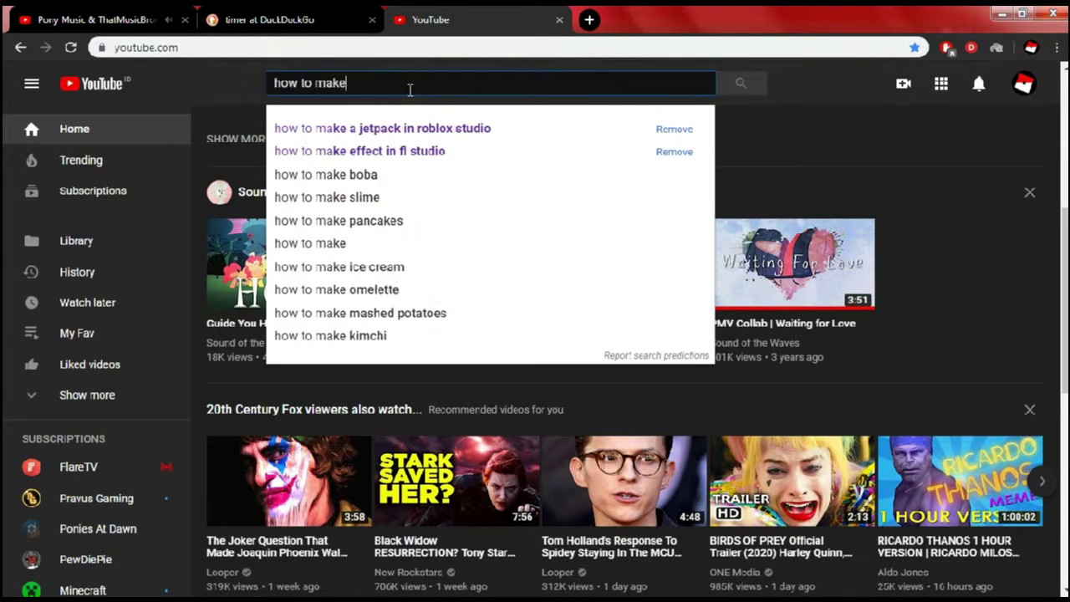
{"action": "type", "text": " a give"}
{"action": "key", "text": "Down"}
{"action": "key", "text": "Up"}
{"action": "type", "text": "r"}
{"action": "key", "text": "Down"}
{"action": "key", "text": "Down"}
{"action": "key", "text": "Down"}
{"action": "key", "text": "Return"}
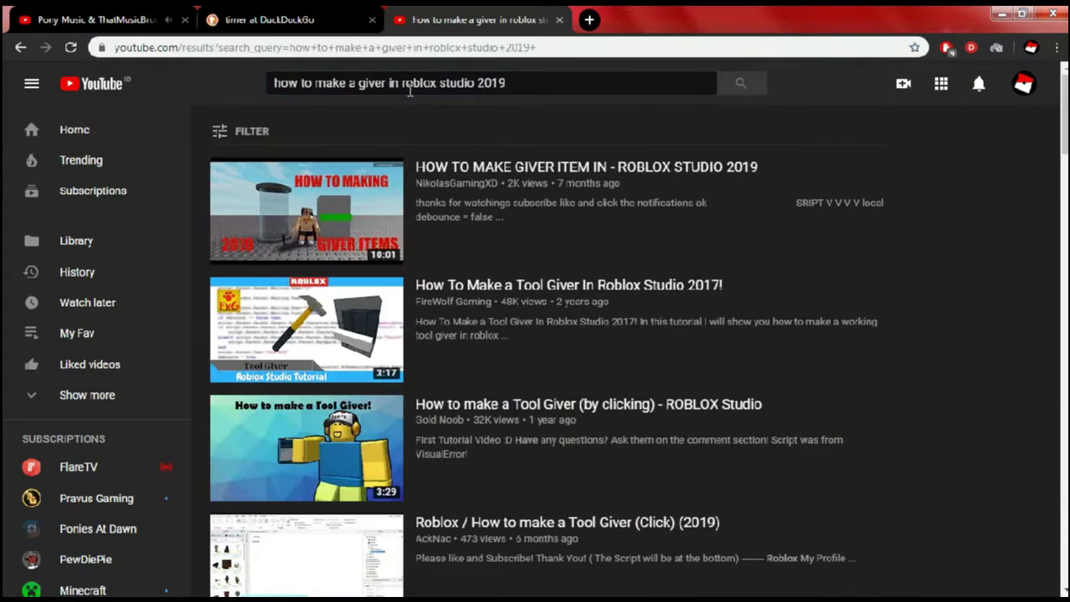
Open the video "HOW TO MAKE GIVER ITEM IN - ROBLOX STUDIO 2019" and skim its building part and comments
{"action": "left_click", "coordinate": [324, 196]}
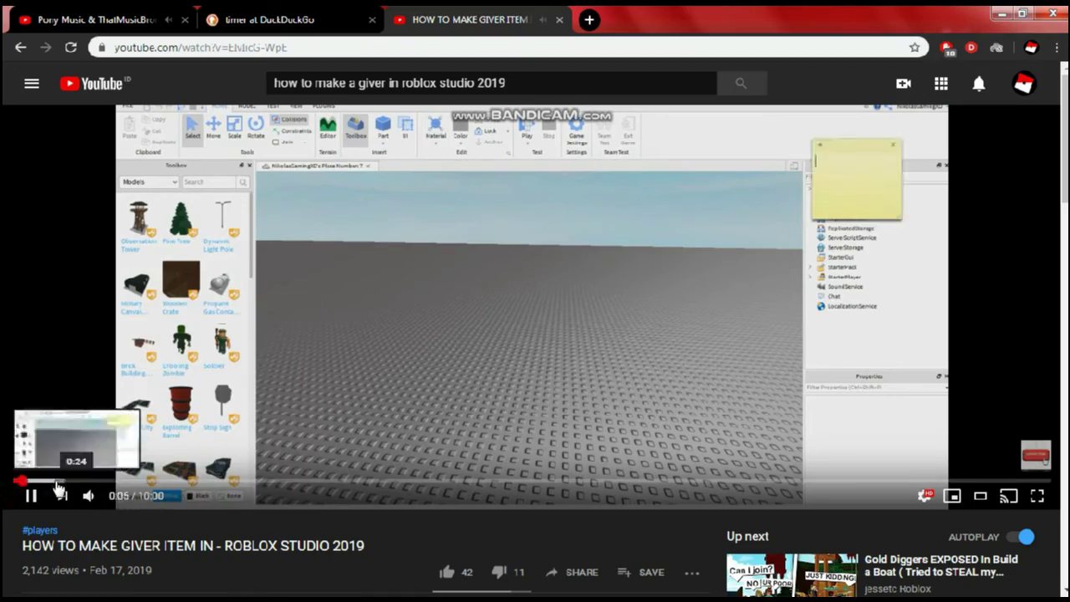
{"action": "left_click", "coordinate": [276, 19]}
{"action": "left_click", "coordinate": [473, 19]}
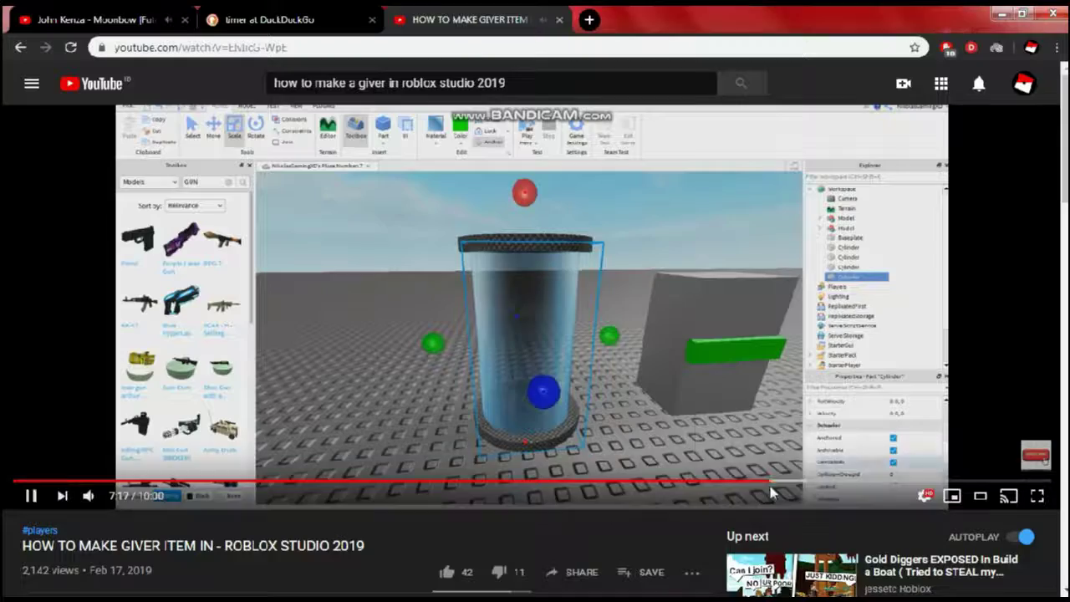
{"action": "scroll", "coordinate": [478, 342], "scroll_direction": "down", "scroll_amount": 1}
{"action": "scroll", "coordinate": [478, 342], "scroll_direction": "down", "scroll_amount": 10}
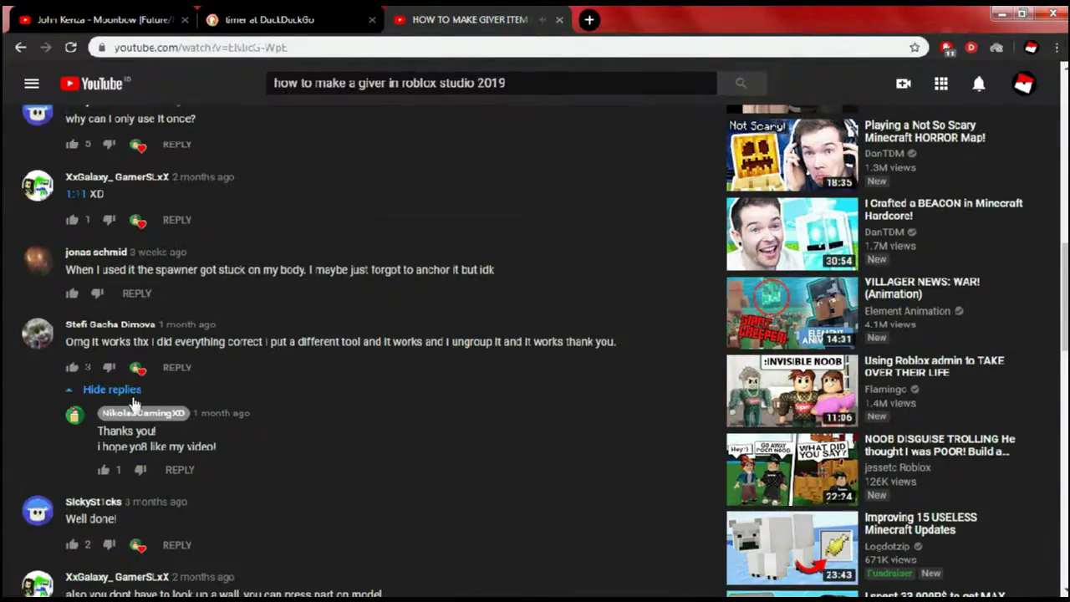
{"action": "scroll", "coordinate": [375, 476], "scroll_direction": "up", "scroll_amount": 12}
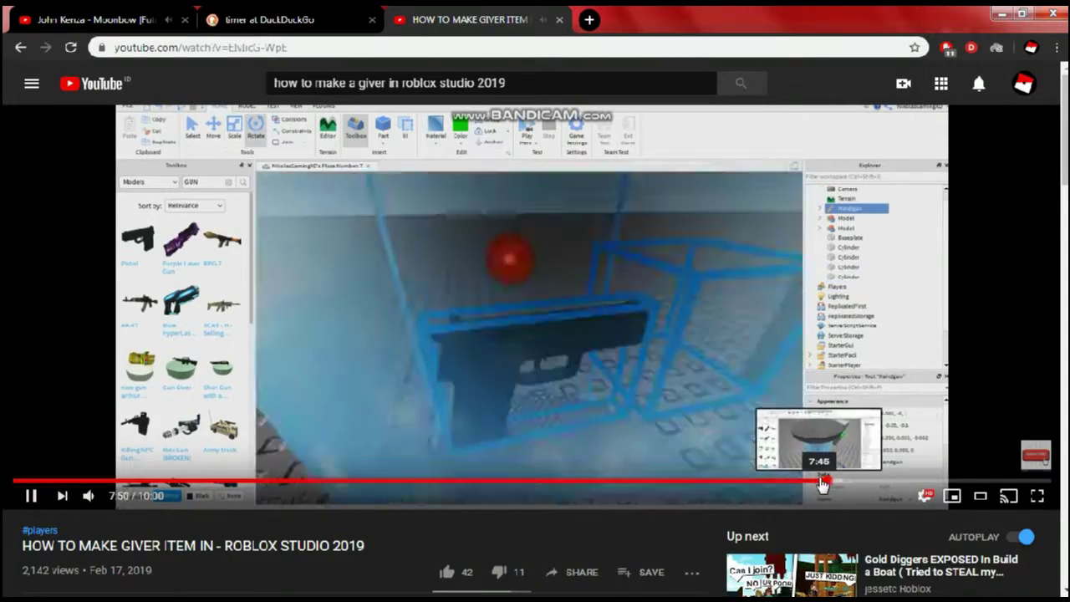
{"action": "left_click", "coordinate": [869, 483]}
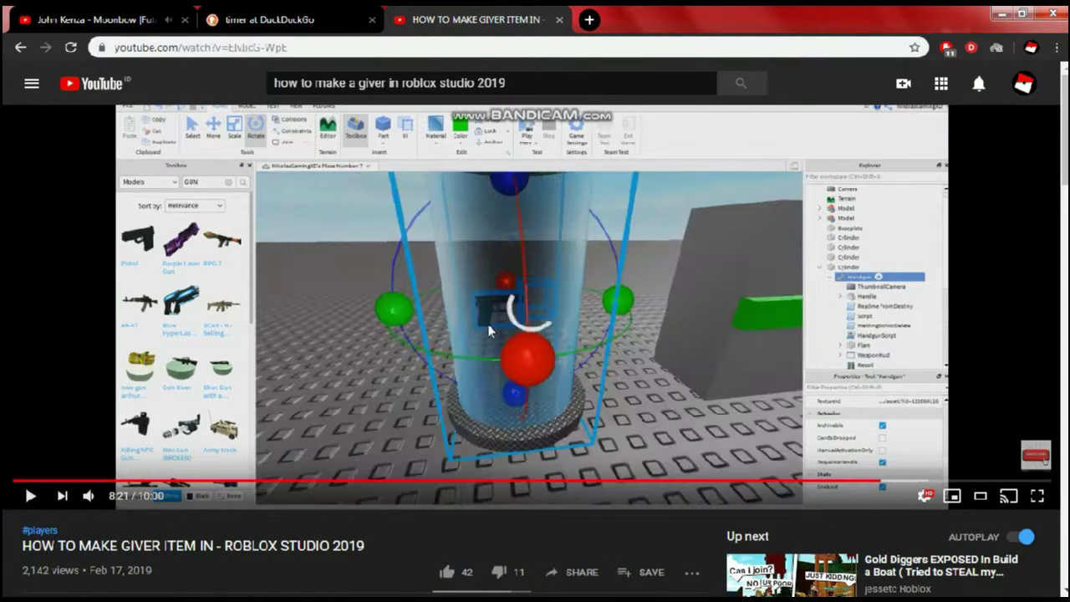
Go back to the results, open "How To Make an Item Giver in ROBLOX!" and skip through it for the scripting part
{"action": "key", "text": "alt+Left"}
{"action": "left_click", "coordinate": [309, 368]}
{"action": "left_click", "coordinate": [451, 482]}
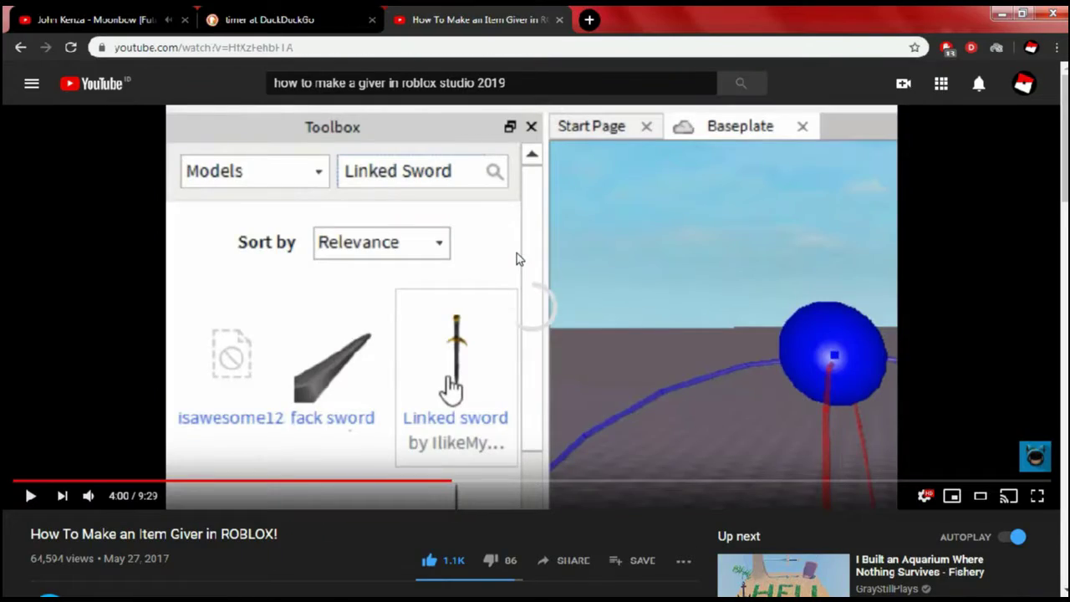
{"action": "left_click", "coordinate": [501, 483]}
{"action": "left_click", "coordinate": [407, 483]}
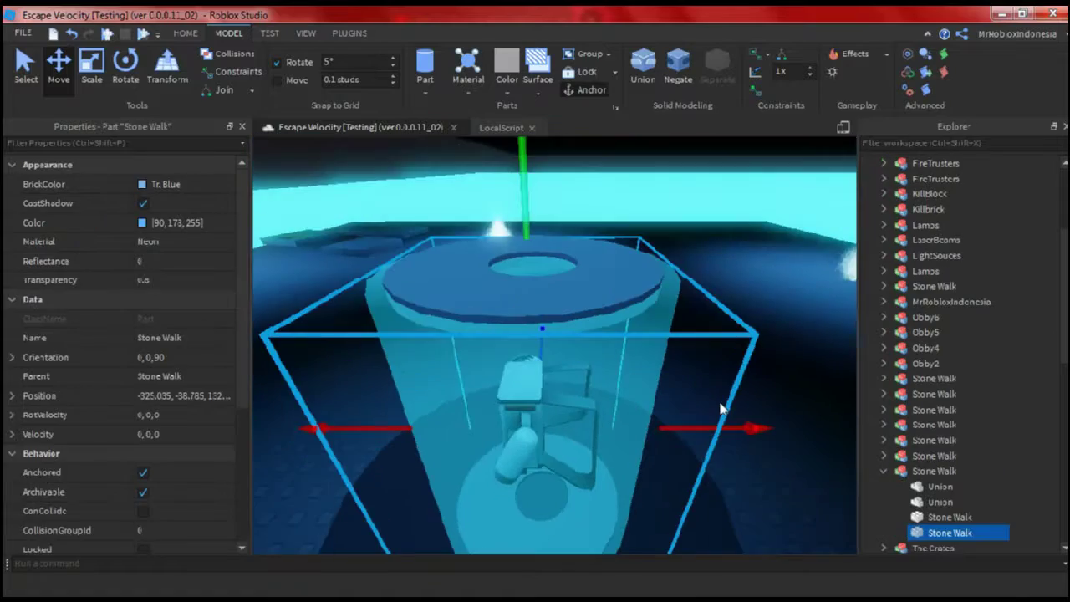
In Roblox Studio, duplicate the translucent Stone Walk cylinder around the jetpack, set the copy's material to Glass and check its BrickColor
{"action": "right_click_drag", "start_coordinate": [641, 383], "coordinate": [632, 330]}
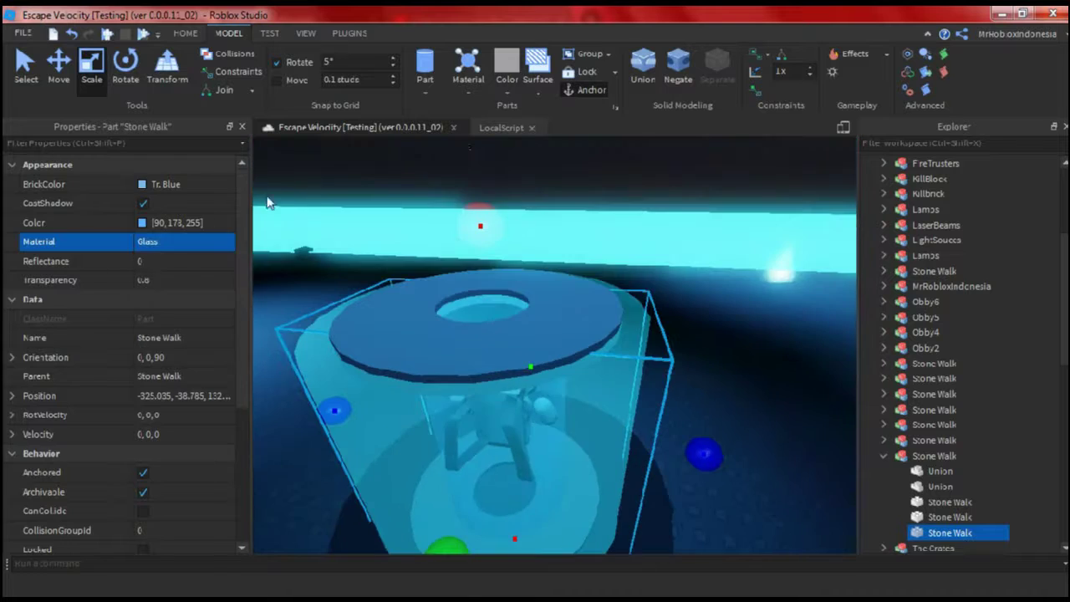
{"action": "left_click", "coordinate": [168, 184]}
{"action": "left_click", "coordinate": [558, 237]}
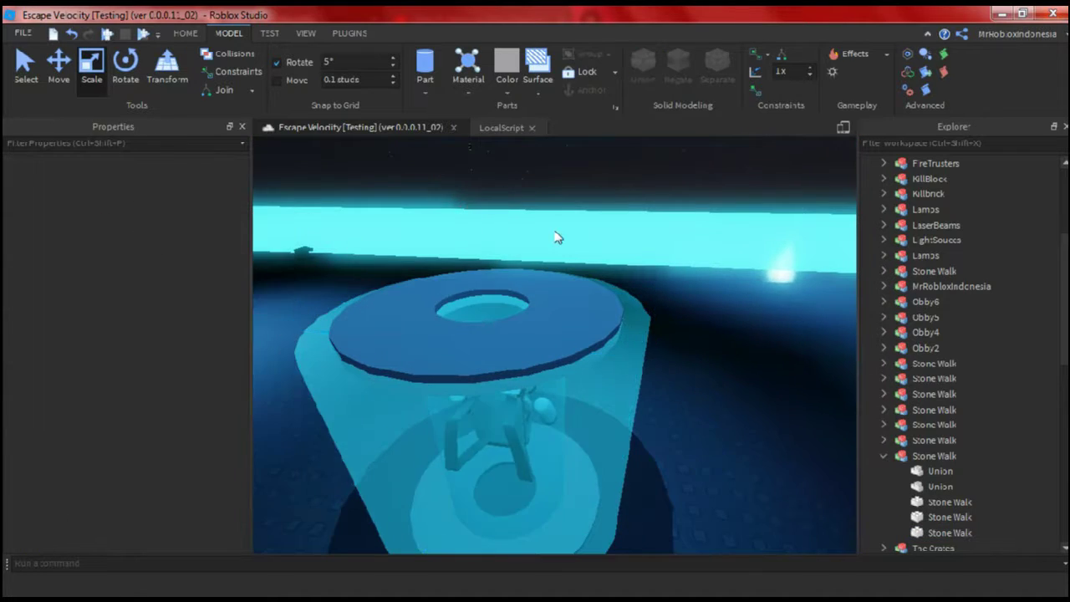
{"action": "left_click", "coordinate": [950, 533]}
{"action": "key", "text": "f"}
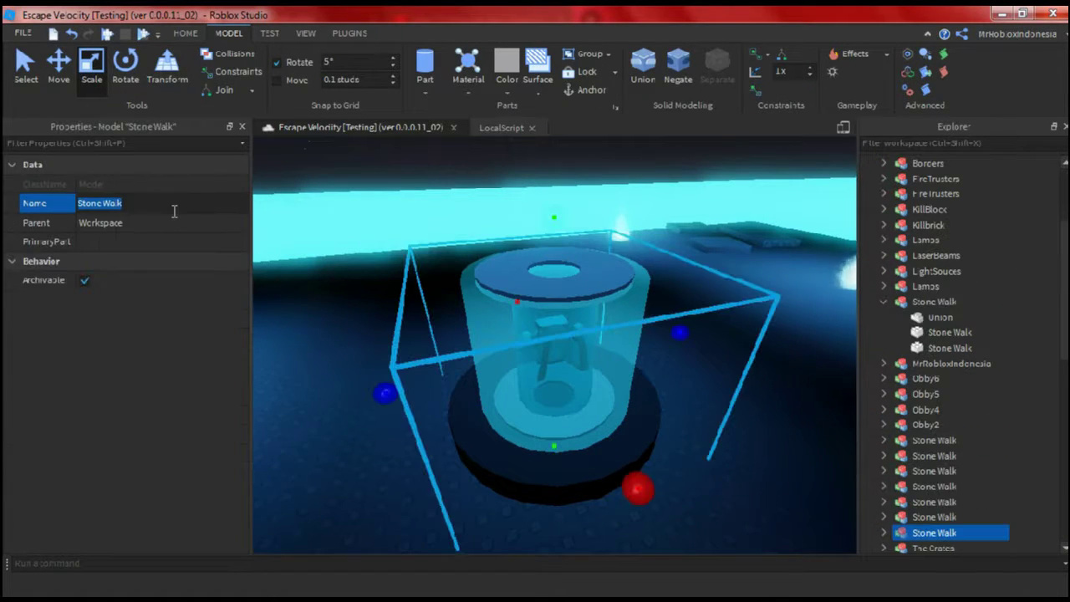
In a script inside the Giver part, write local item = game:GetService("ReplicatedStorage"):WaitForChild("JetPack")
{"action": "right_click", "coordinate": [934, 489]}
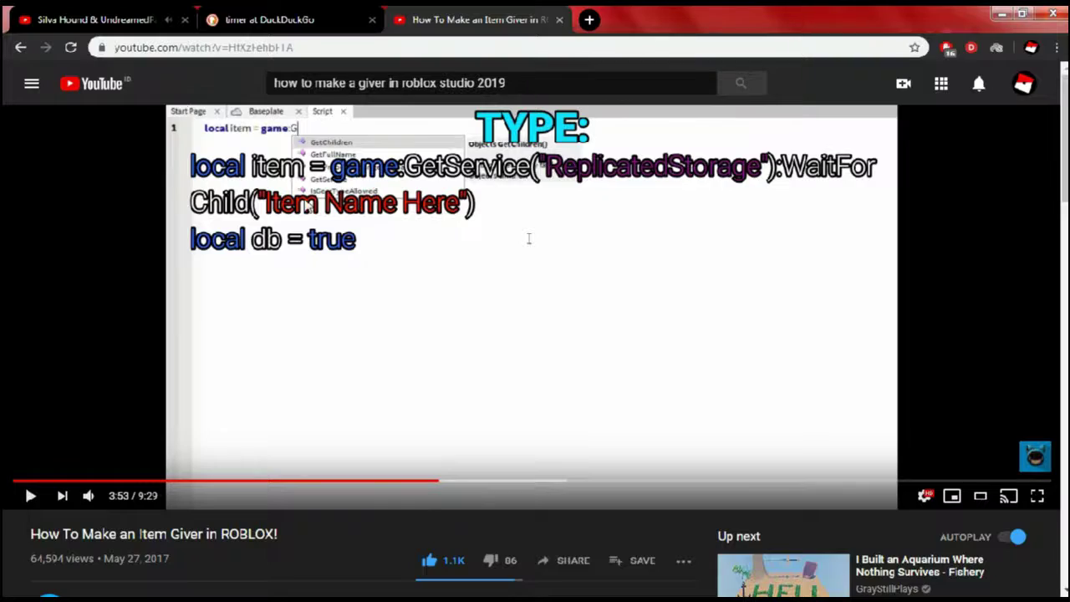
{"action": "key", "text": "BackSpace"}
{"action": "type", "text": "local item = ge"}
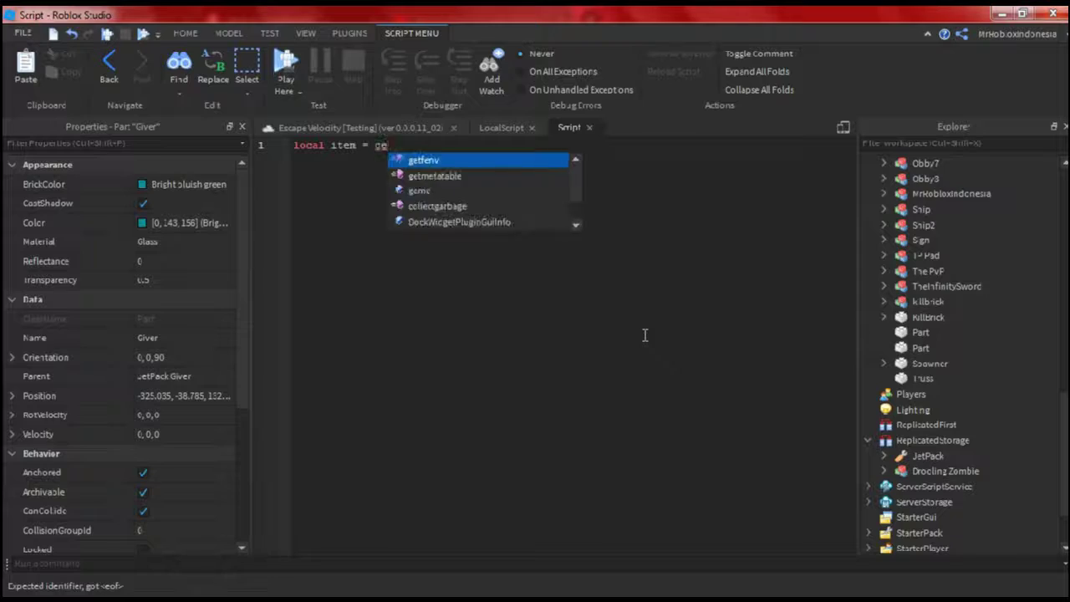
{"action": "key", "text": "BackSpace"}
{"action": "type", "text": "ame:g"}
{"action": "key", "text": "Tab"}
{"action": "type", "text": "(\""}
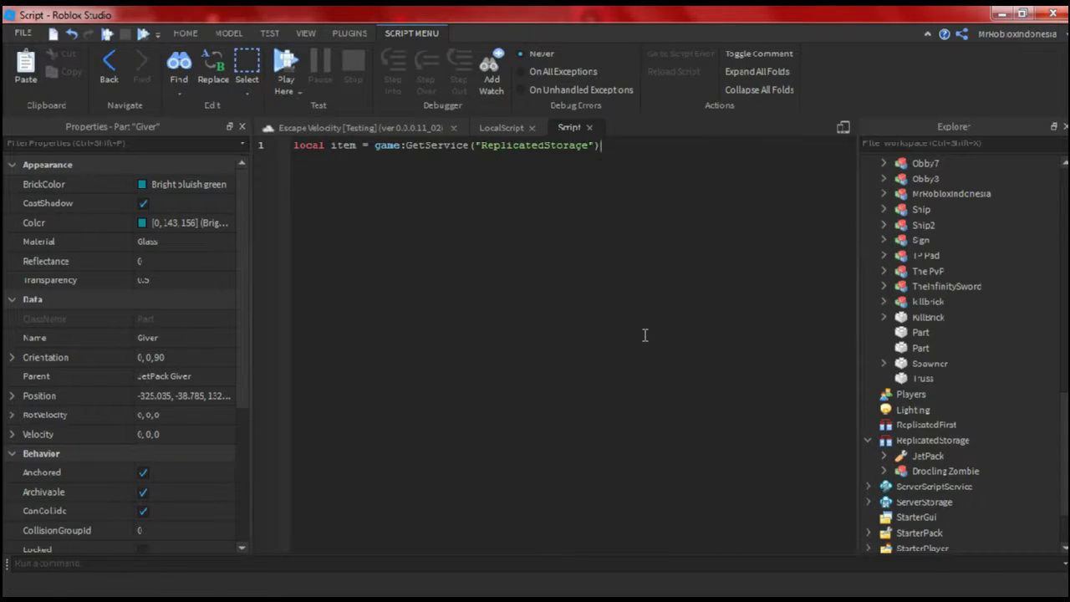
{"action": "type", "text": "Pack"}
{"action": "key", "text": "End"}
{"action": "key", "text": "Return"}
Add local db = true and open the handler script.Parent.Touched:Connect(function(part))
{"action": "type", "text": "loca"}
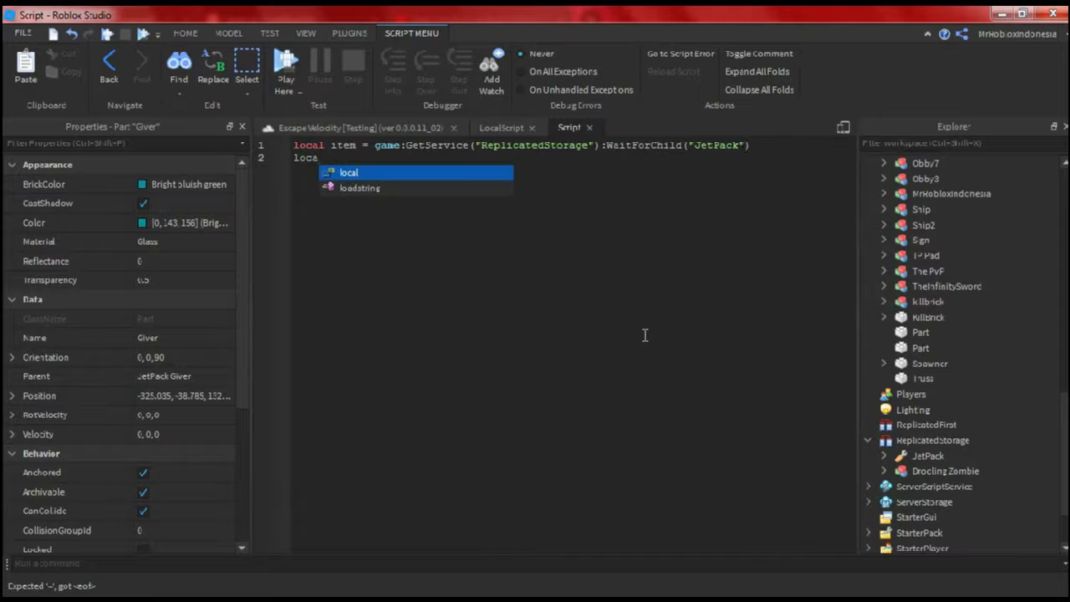
{"action": "type", "text": "script"}
{"action": "type", "text": ".Parent.Touched:Connect"}
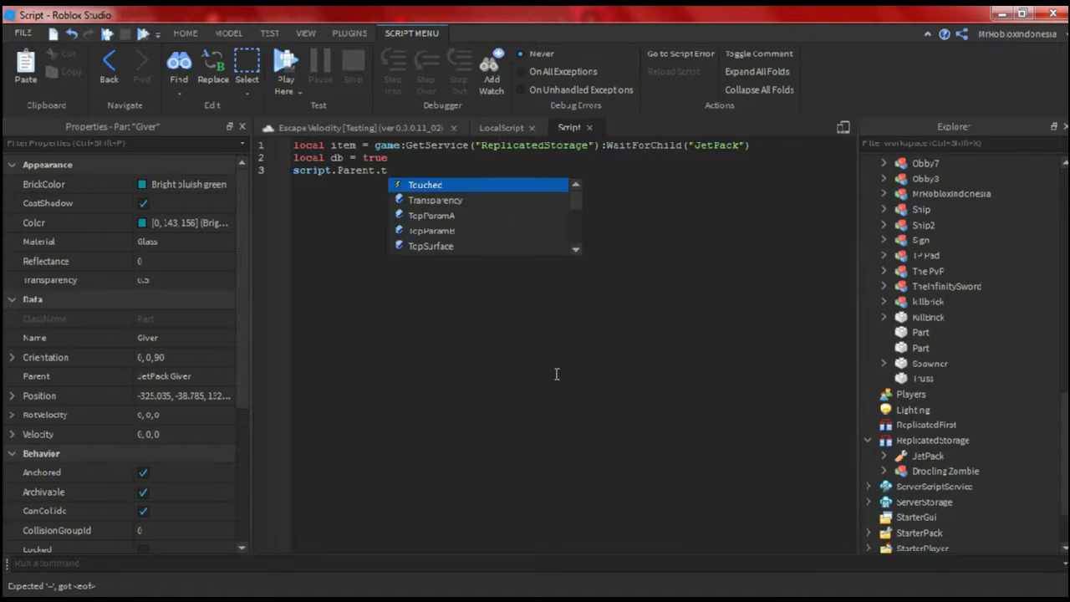
{"action": "key", "text": "Tab"}
{"action": "type", "text": ":Connect(function()"}
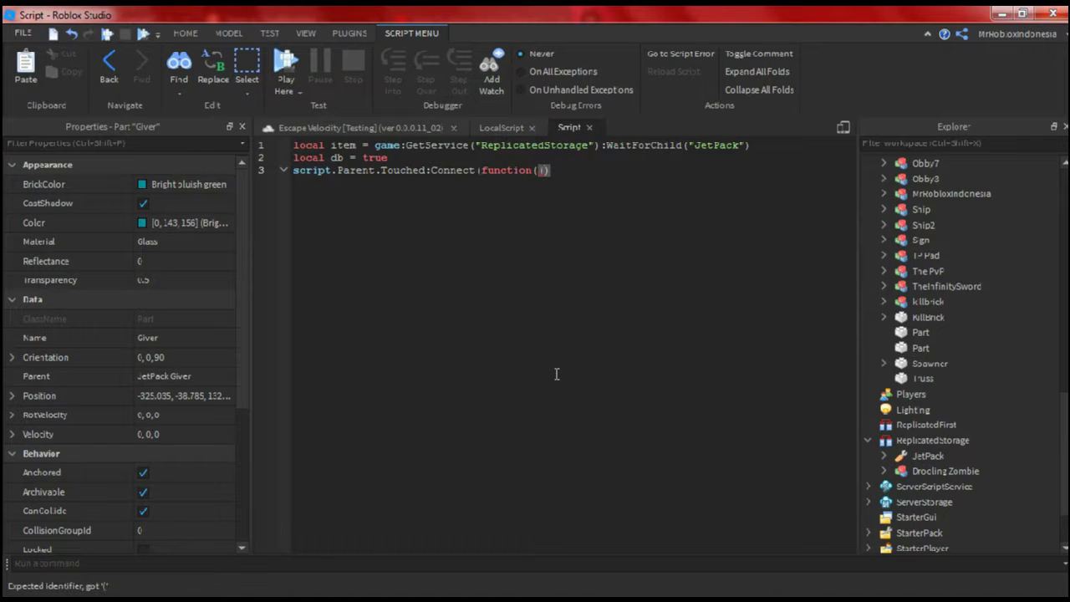
{"action": "type", "text": "part)"}
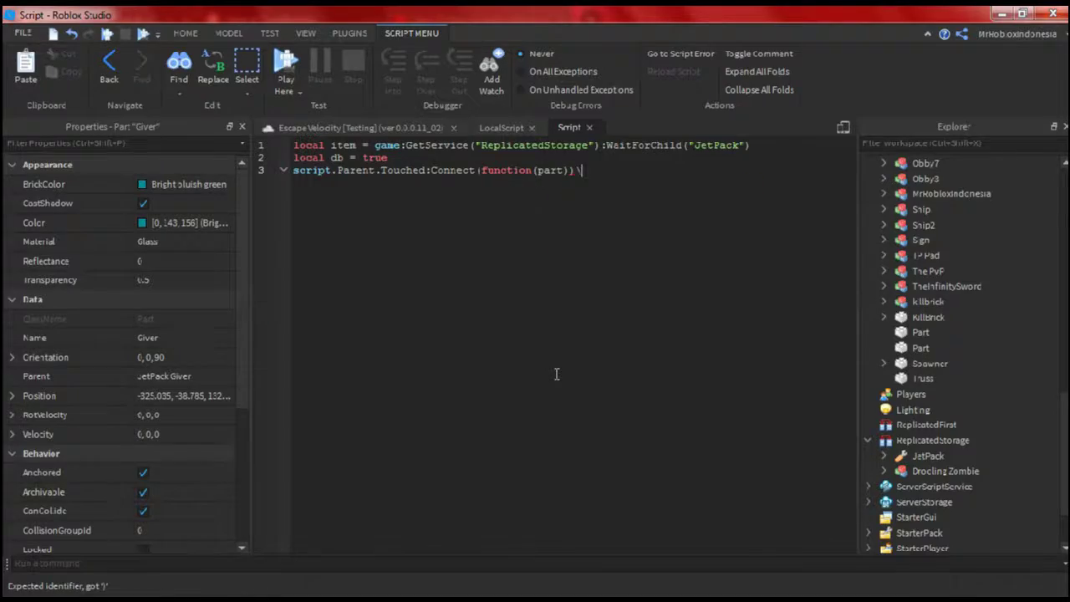
{"action": "key", "text": "Return"}
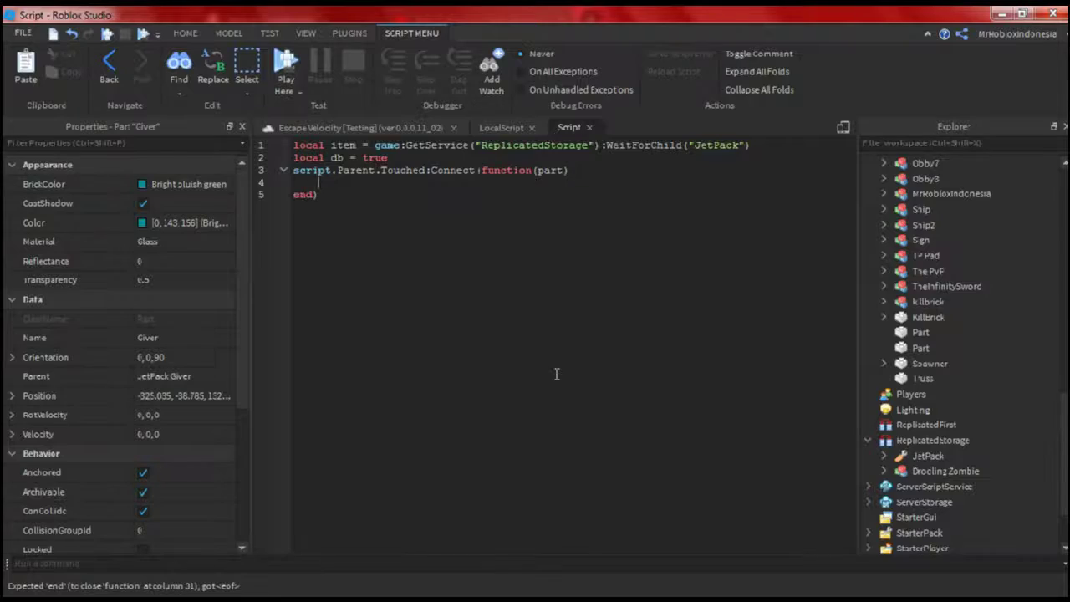
Inside the touch handler, add the condition if part.Parent:FindFirstChild("Humanoid") ~= nil then
{"action": "type", "text": "if part.pAR"}
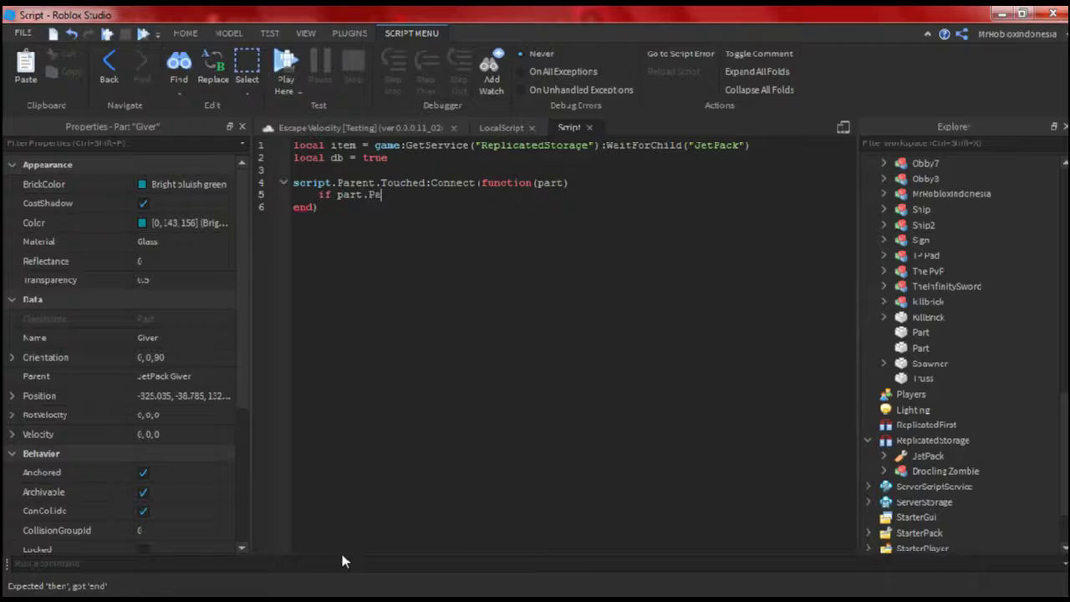
{"action": "type", "text": ":"}
{"action": "type", "text": "FindFirstChild(\"Humanoid\")"}
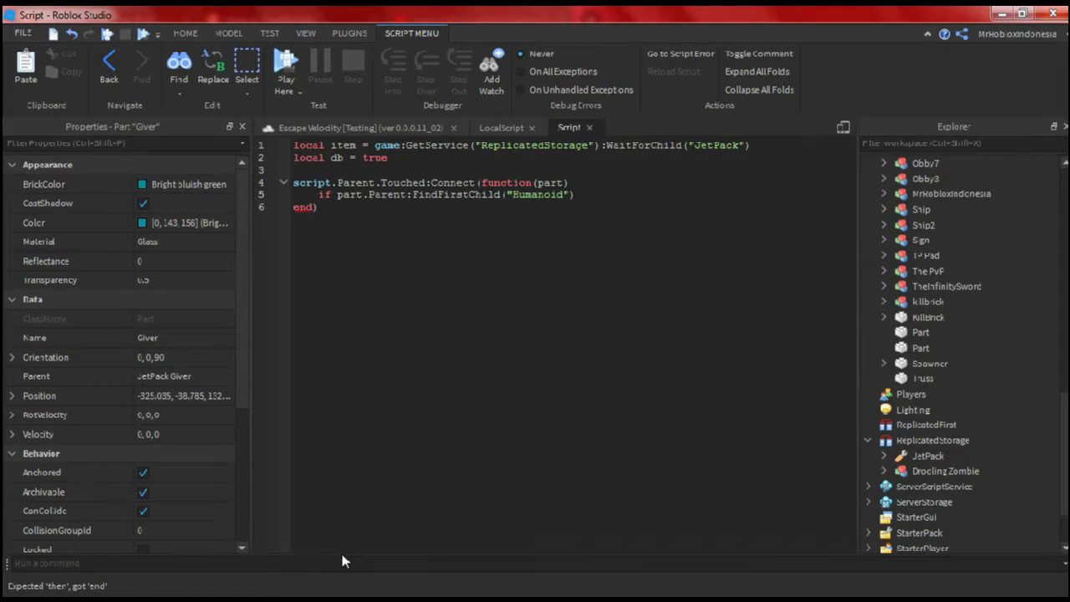
{"action": "type", "text": "~="}
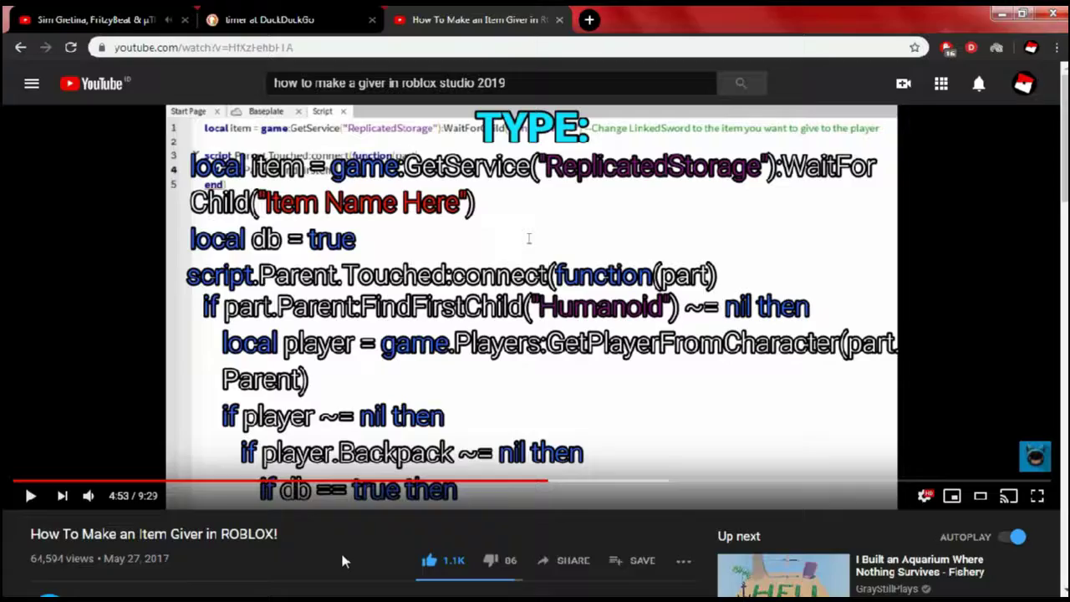
{"action": "type", "text": "nil then"}
{"action": "key", "text": "Return"}
Within the Humanoid check, write local player = game.Players:GetPlayerFromCharacter(part.Parent)
{"action": "type", "text": "local pla"}
{"action": "type", "text": "yer = game"}
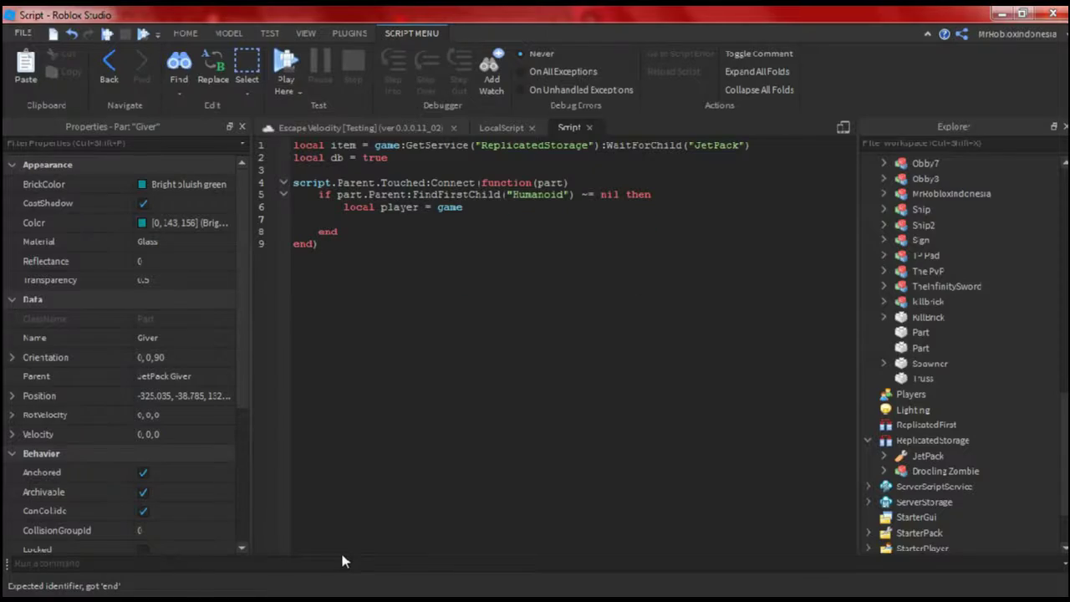
{"action": "key", "text": "BackSpace"}
{"action": "type", "text": ".Players:GetPlayerFromCharacter(part.Parent"}
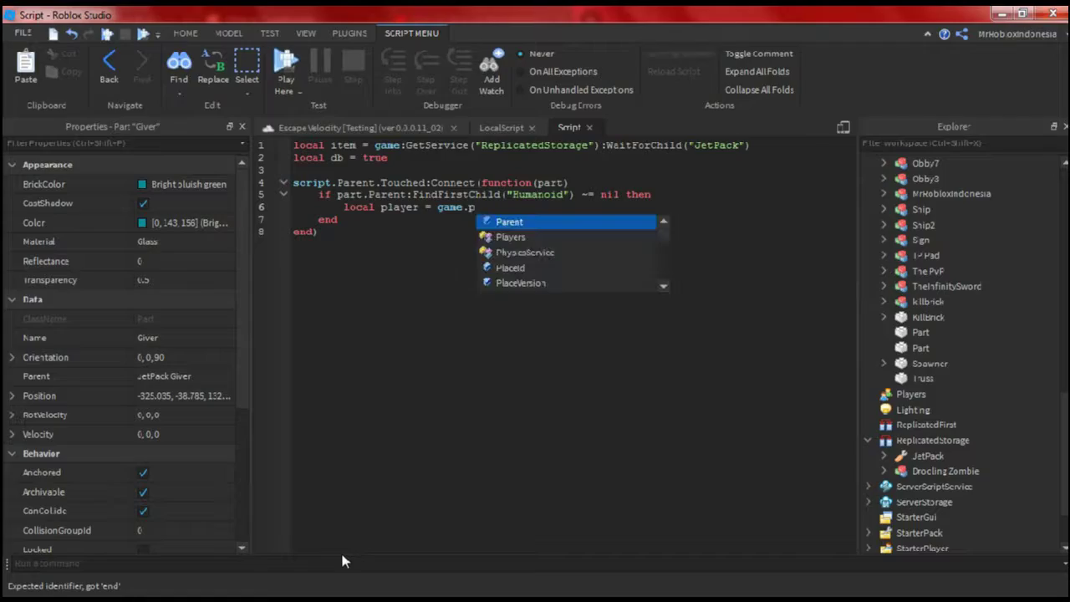
{"action": "type", "text": ")"}
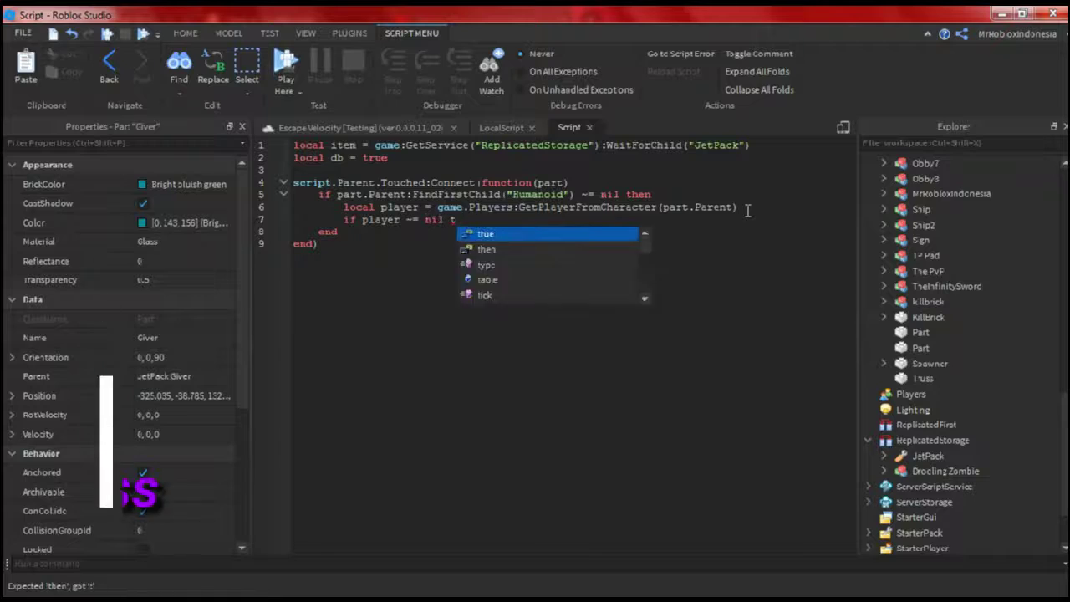
Nest ~= nil checks for player and player.Backpack plus a db == true check, set db = false and parent a clone of item to the player's Backpack
{"action": "type", "text": "hen"}
{"action": "key", "text": "Return"}
{"action": "type", "text": "if player.Backpack ~="}
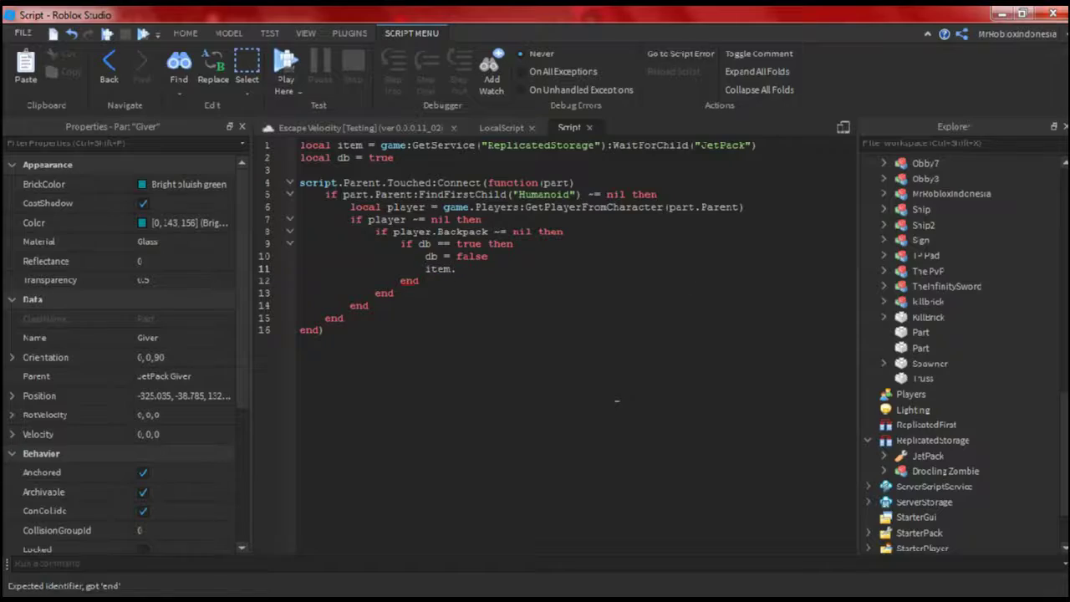
{"action": "type", "text": "().Parent = player."}
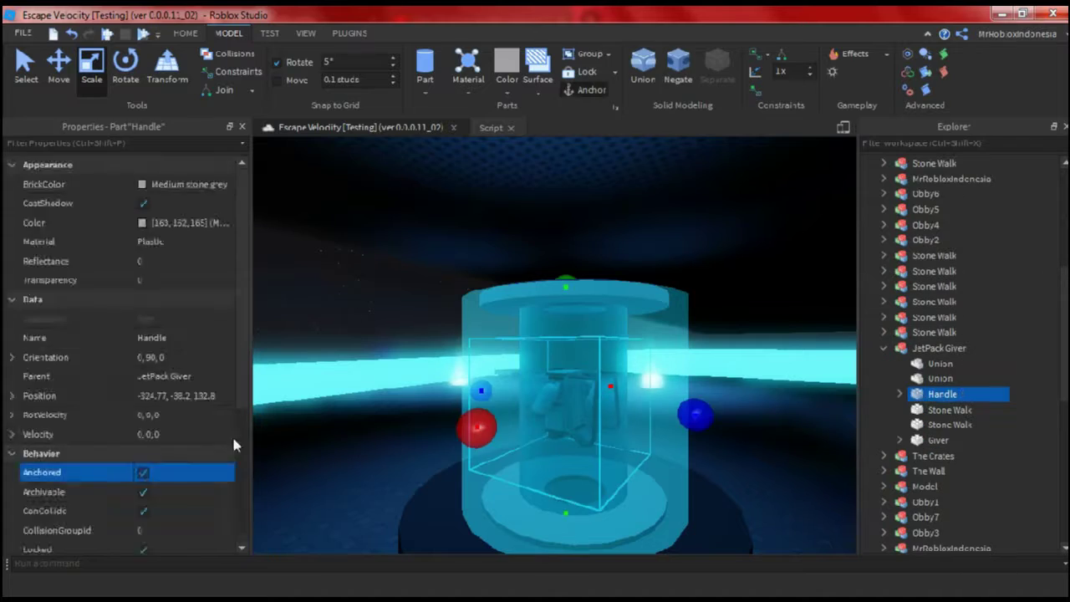
Playtest the game to try out the JetPack Giver capsule
{"action": "key", "text": "F5"}
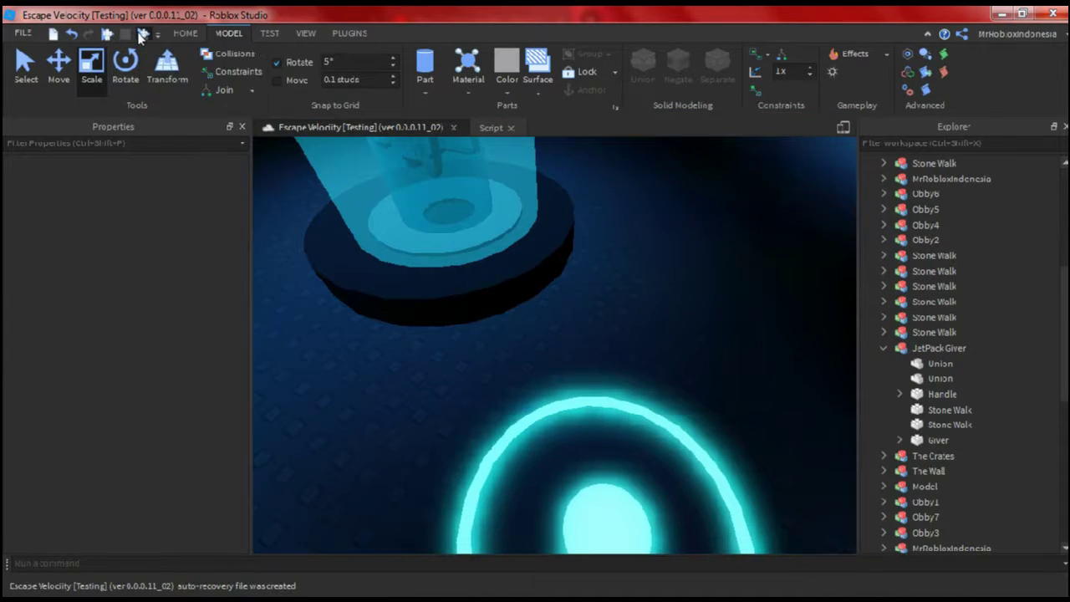
{"action": "left_click", "coordinate": [143, 34]}
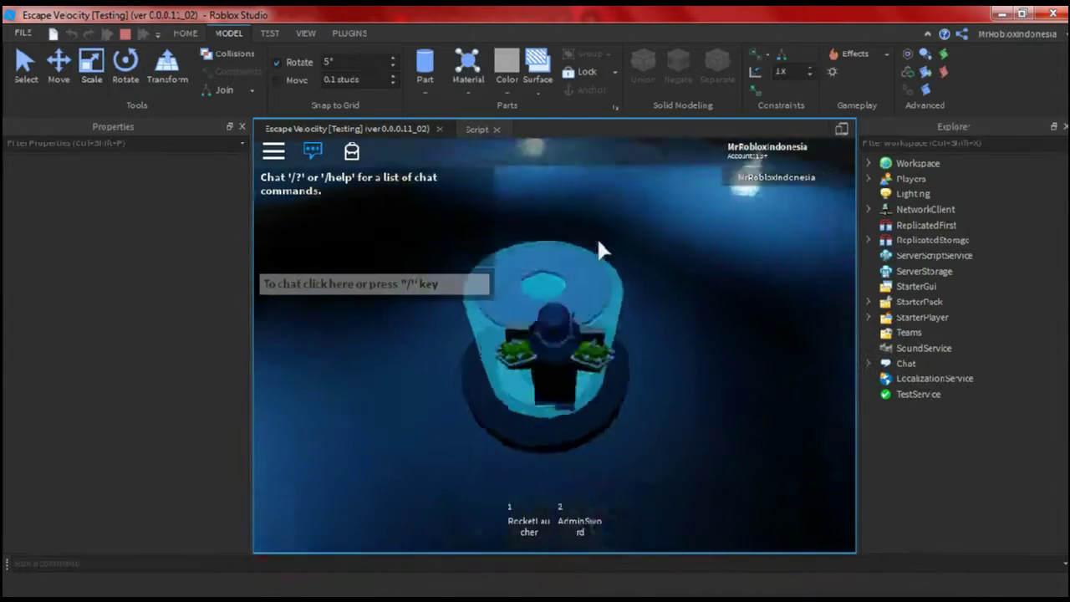
Insert a Script into the second Union of the JetPack Giver model
{"action": "left_click", "coordinate": [948, 410]}
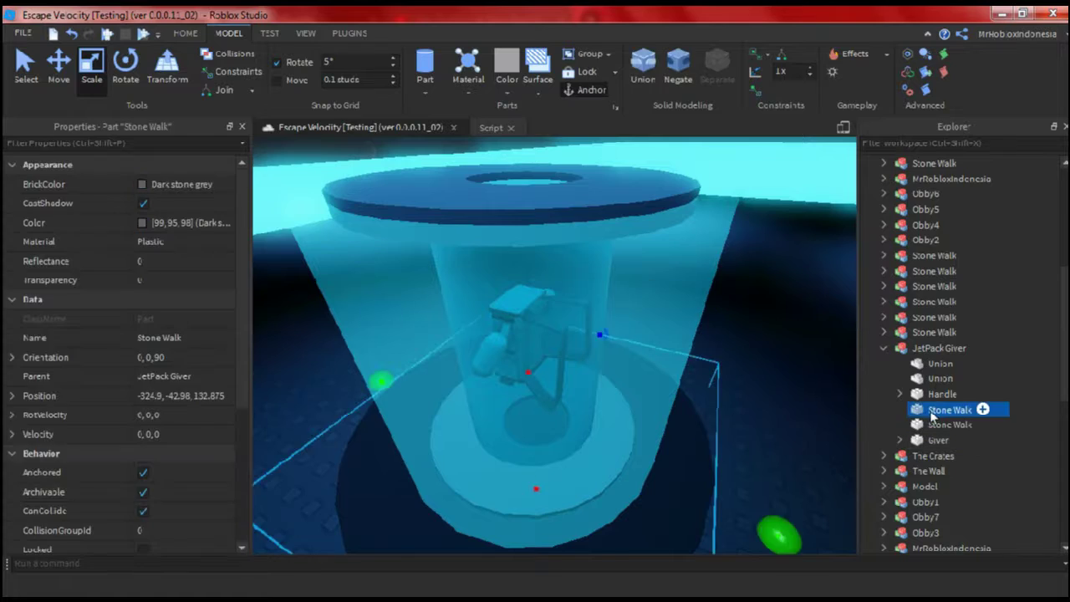
{"action": "right_click", "coordinate": [940, 378]}
{"action": "left_click", "coordinate": [744, 217]}
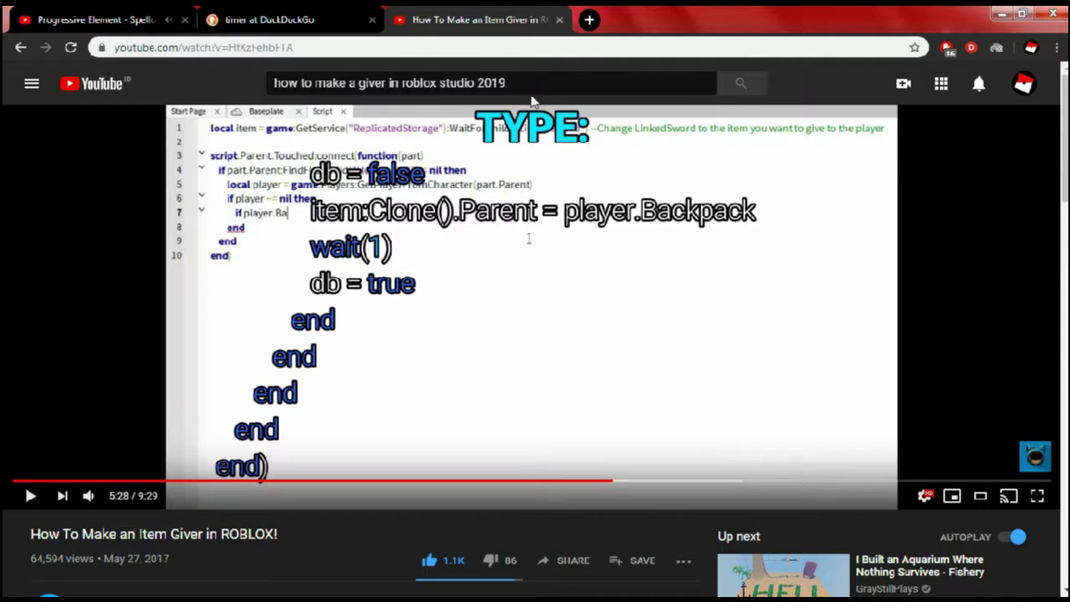
Switch to the browser and search YouTube for "how to teleport players in roblox studio"
{"action": "left_click", "coordinate": [326, 83]}
{"action": "type", "text": "how to teleport players in roblox studio"}
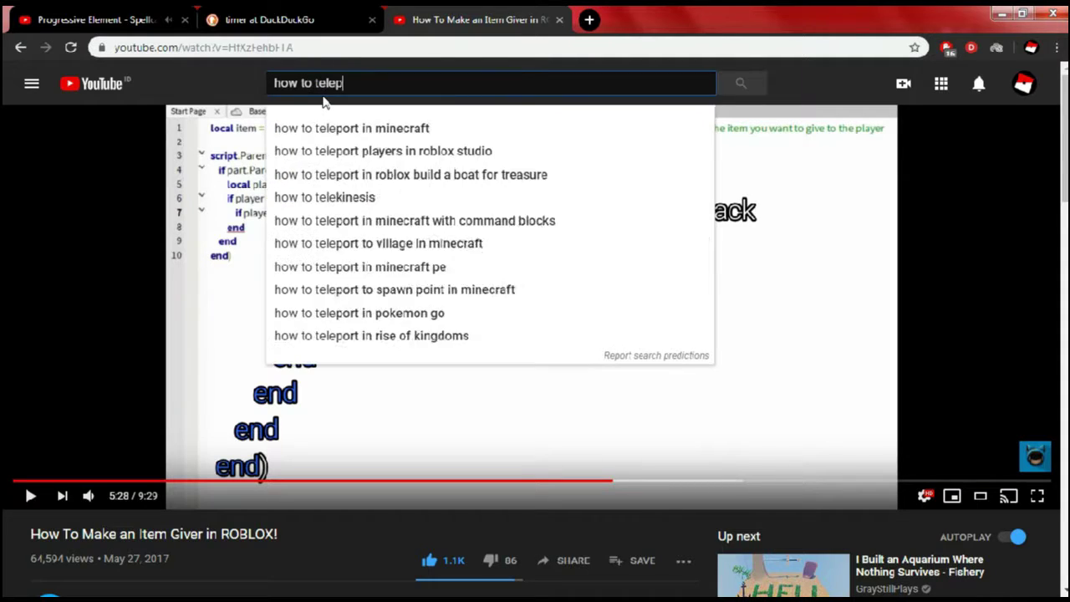
{"action": "key", "text": "Return"}
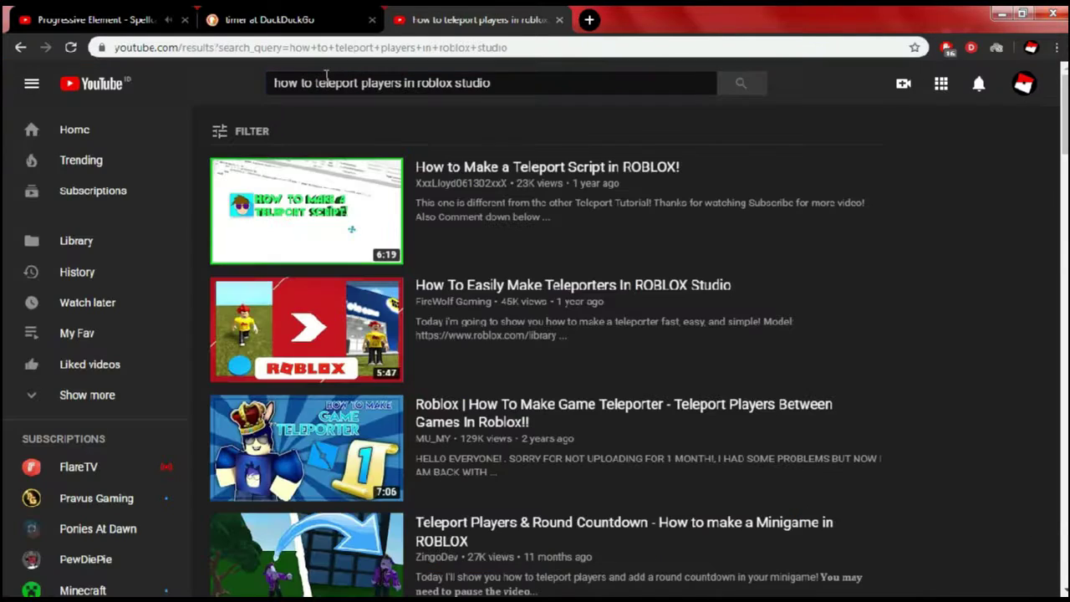
Open the video "How to Make a Teleport Script in ROBLOX!", skip through its scripting part and like it
{"action": "left_click", "coordinate": [316, 238]}
{"action": "left_click_drag", "start_coordinate": [83, 481], "coordinate": [228, 481]}
{"action": "left_click", "coordinate": [432, 560]}
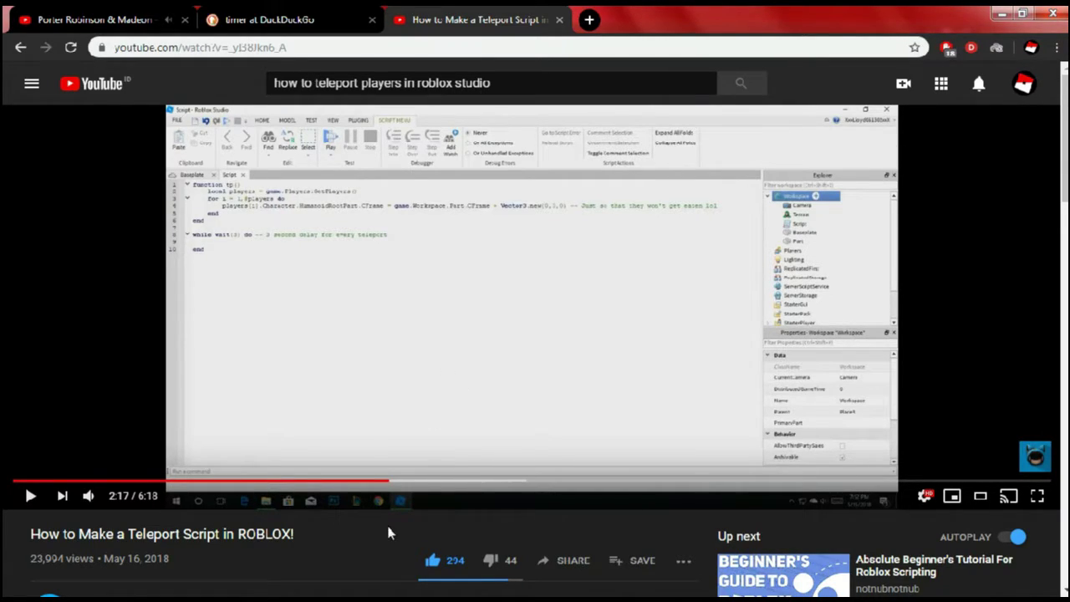
{"action": "left_click_drag", "start_coordinate": [409, 476], "coordinate": [551, 483]}
Change the YouTube search to "how to teleport pad in roblox studio"
{"action": "double_click", "coordinate": [389, 82]}
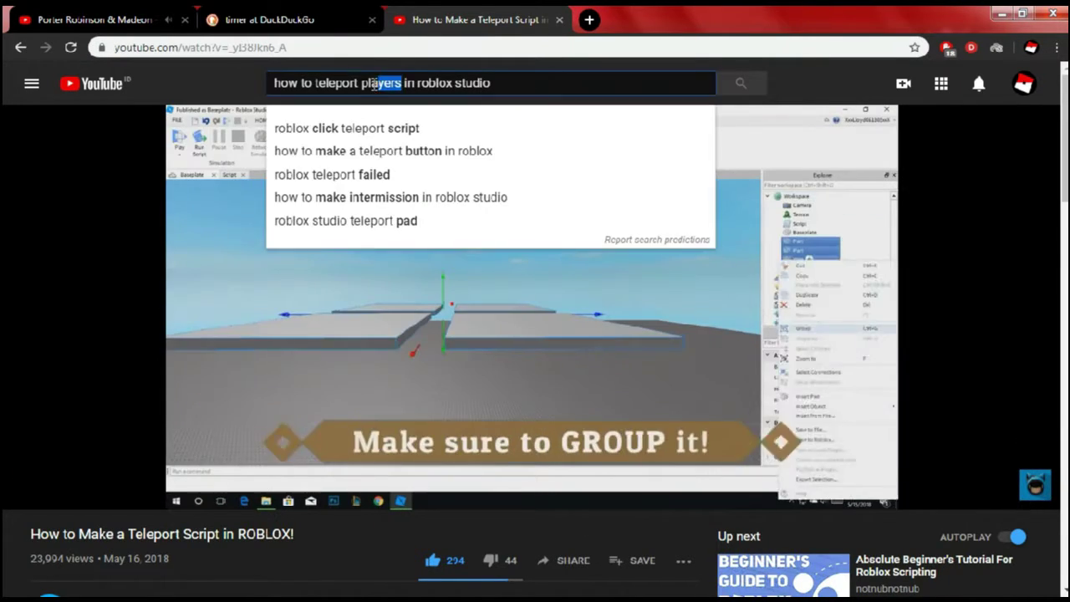
{"action": "type", "text": "pad"}
{"action": "key", "text": "Return"}
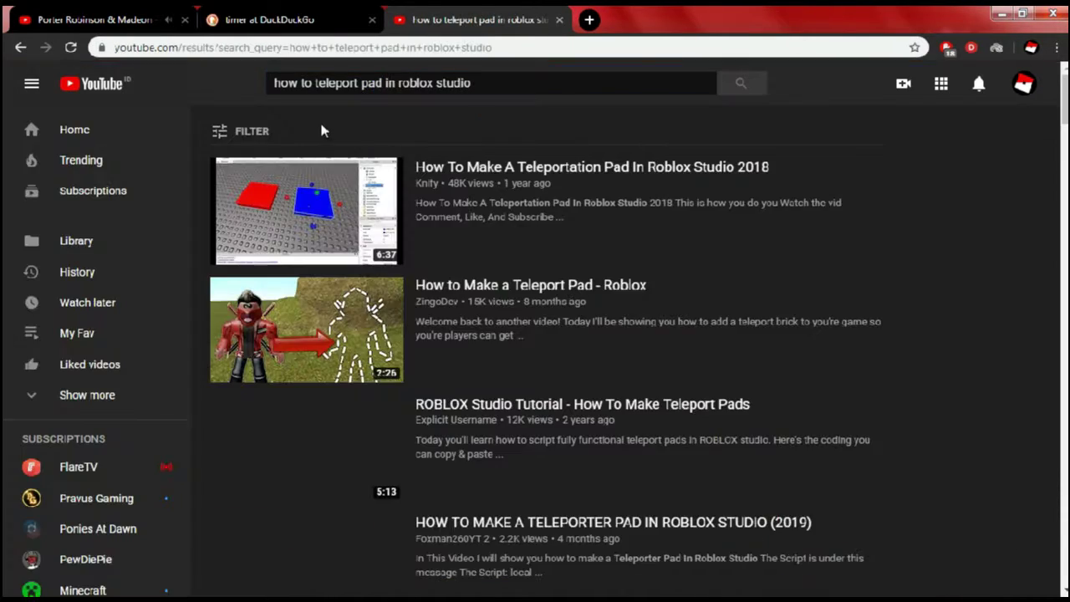
Skip through "How To Make A Teleportation Pad In Roblox Studio 2018", then return to the results and browse the remaining videos
{"action": "left_click", "coordinate": [326, 205]}
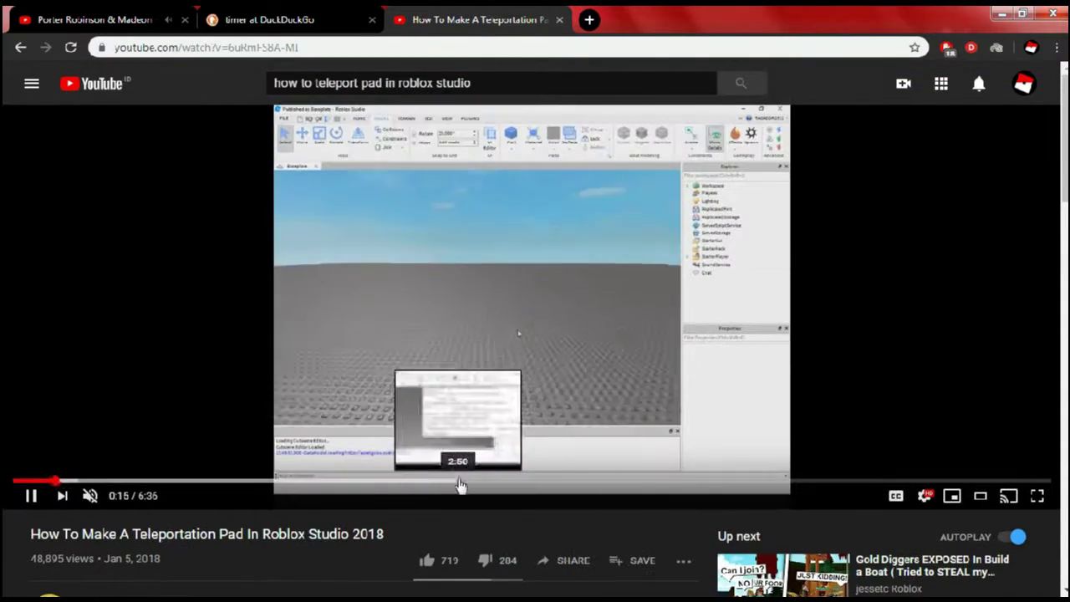
{"action": "left_click_drag", "start_coordinate": [455, 481], "coordinate": [635, 501]}
{"action": "key", "text": "ctrl+1"}
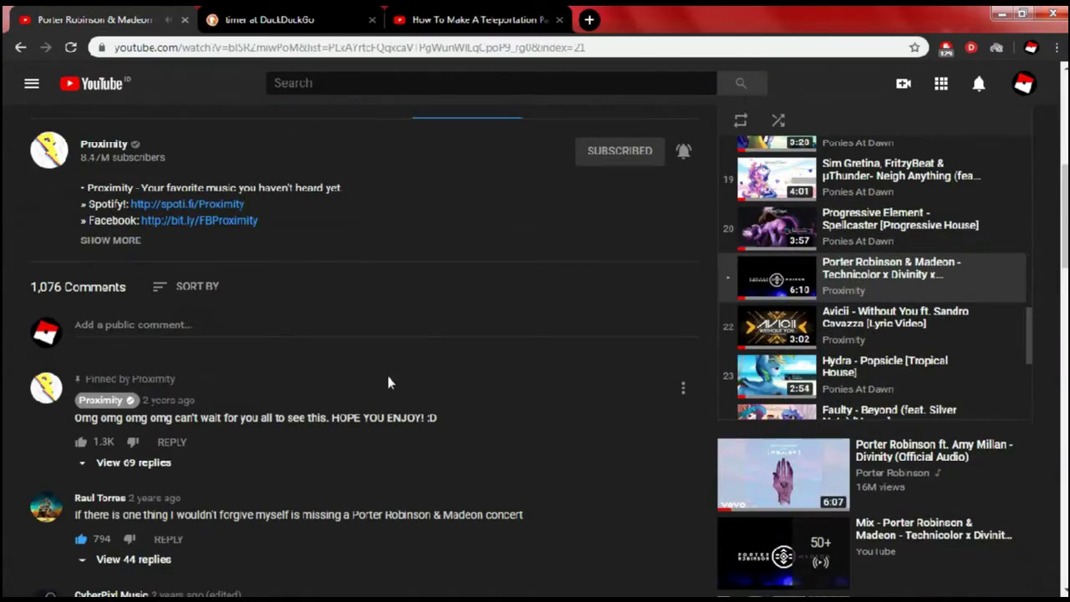
{"action": "key", "text": "ctrl+3"}
{"action": "key", "text": "alt+Left"}
{"action": "scroll", "coordinate": [302, 386], "scroll_direction": "down", "scroll_amount": 10}
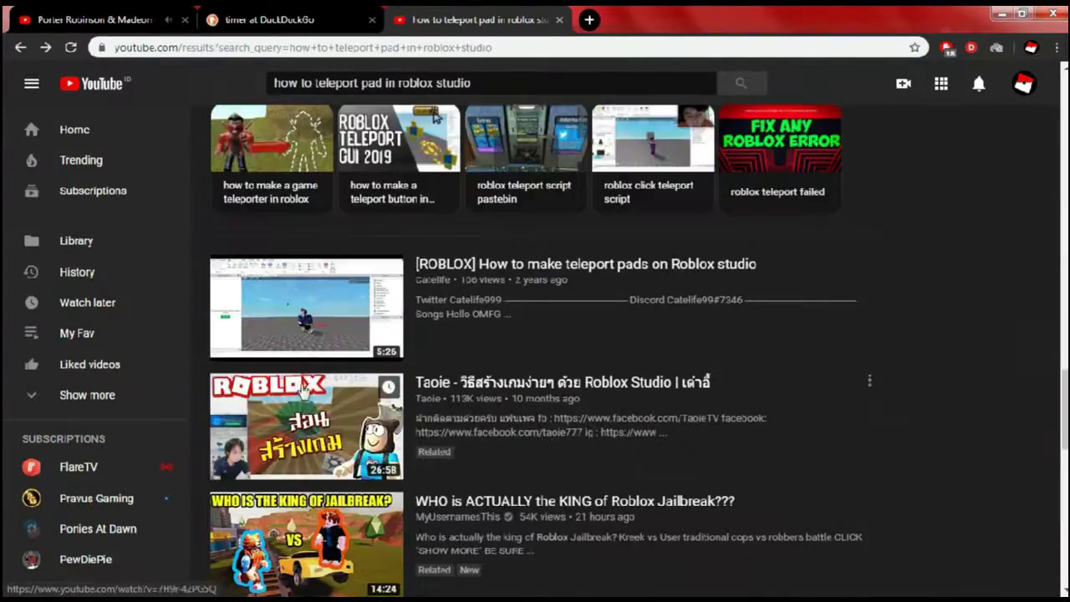
{"action": "scroll", "coordinate": [954, 330], "scroll_direction": "down", "scroll_amount": 12}
Back in Roblox Studio, copy the whole teleport script from TP Pad's Part into the JetPack Giver Union's script and add a wait call
{"action": "key", "text": "alt+Tab"}
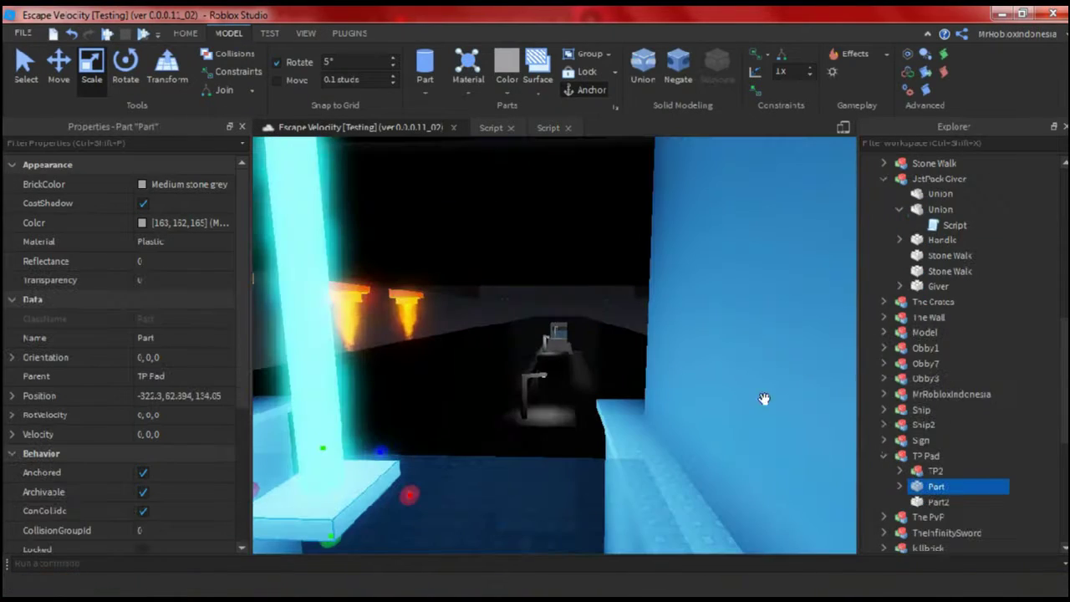
{"action": "double_click", "coordinate": [973, 485]}
{"action": "key", "text": "ctrl+a"}
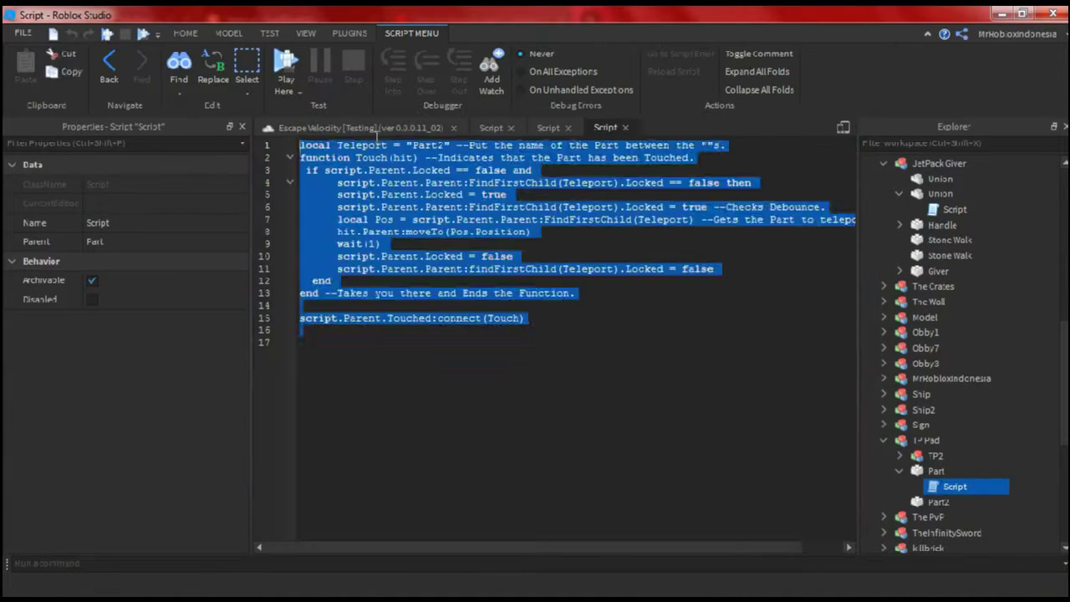
{"action": "key", "text": "ctrl+c"}
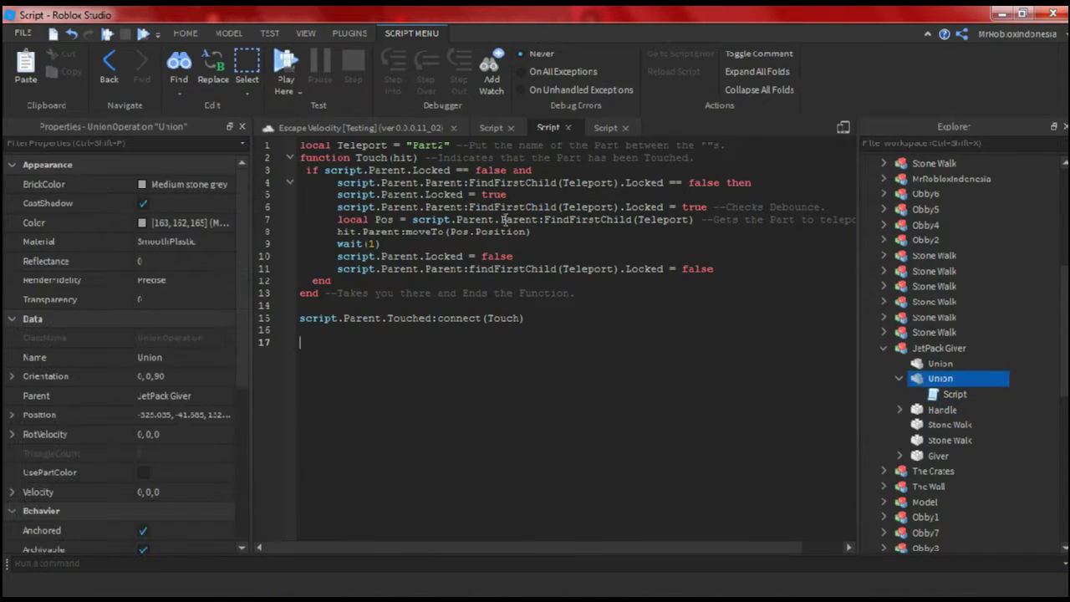
{"action": "key", "text": "Return"}
{"action": "type", "text": "wait("}
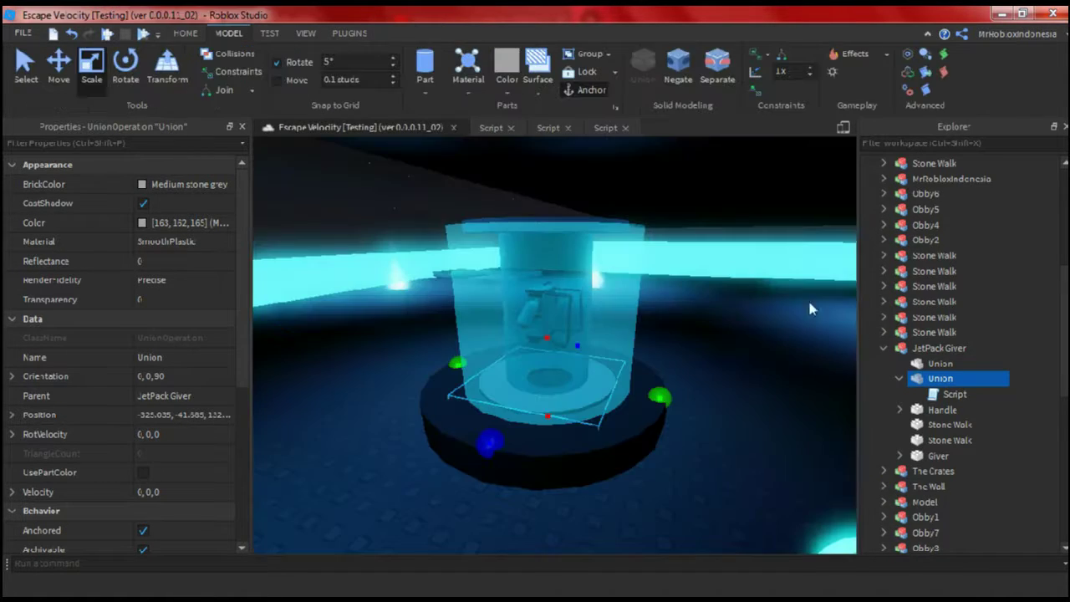
Examine the map beyond the JetPack Giver capsule, including The PvP model and its surroundings
{"action": "scroll", "coordinate": [766, 359], "scroll_direction": "up", "scroll_amount": 3}
{"action": "scroll", "coordinate": [766, 359], "scroll_direction": "up", "scroll_amount": 3}
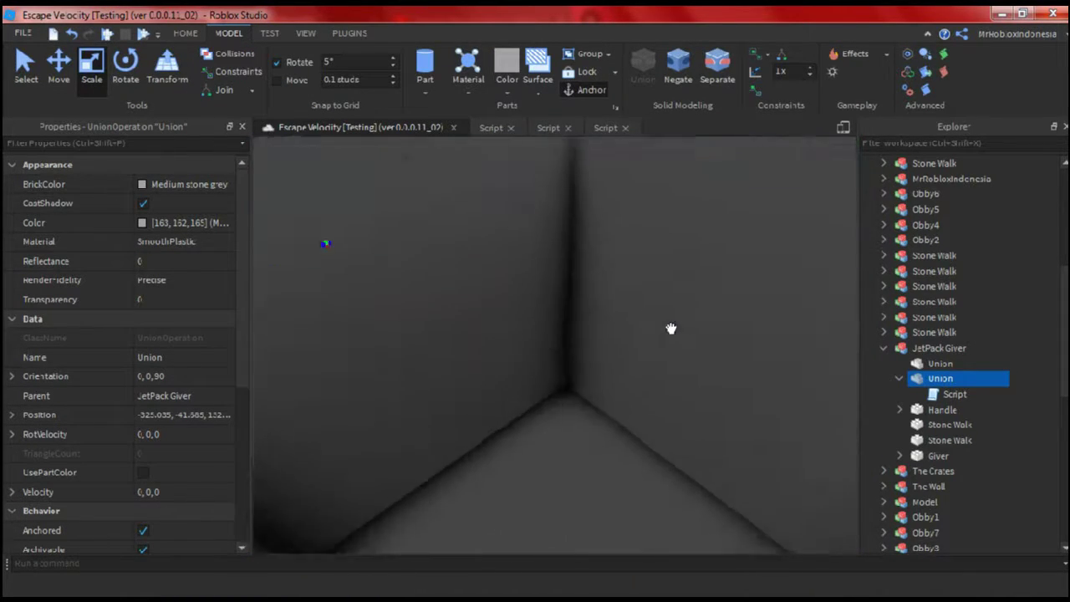
{"action": "scroll", "coordinate": [884, 299], "scroll_direction": "up", "scroll_amount": 5}
{"action": "scroll", "coordinate": [545, 220], "scroll_direction": "down", "scroll_amount": 5}
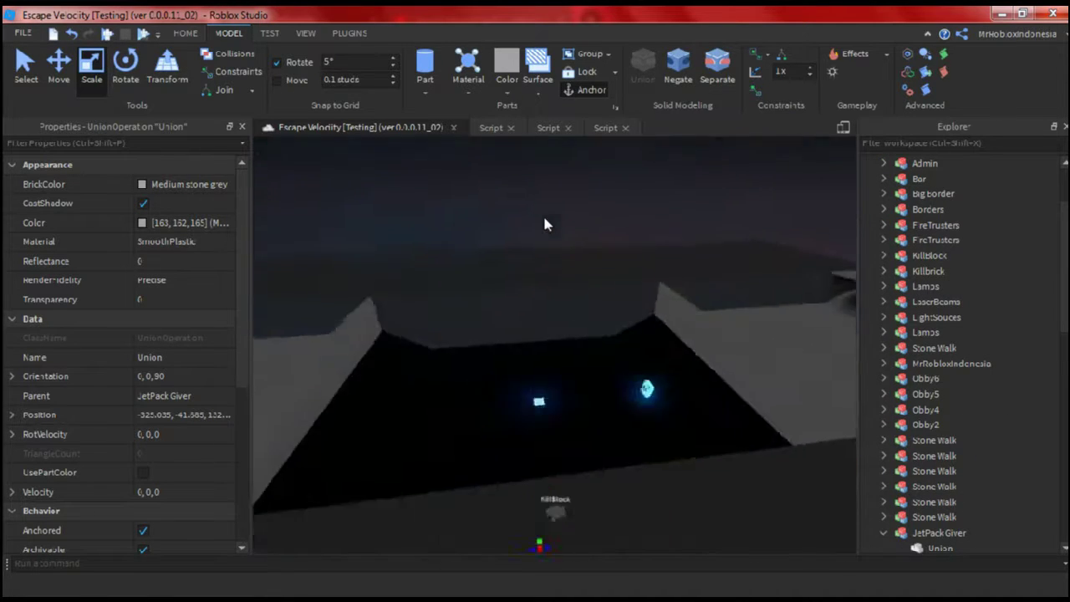
{"action": "left_click", "coordinate": [737, 318]}
{"action": "key", "text": "ctrl+2"}
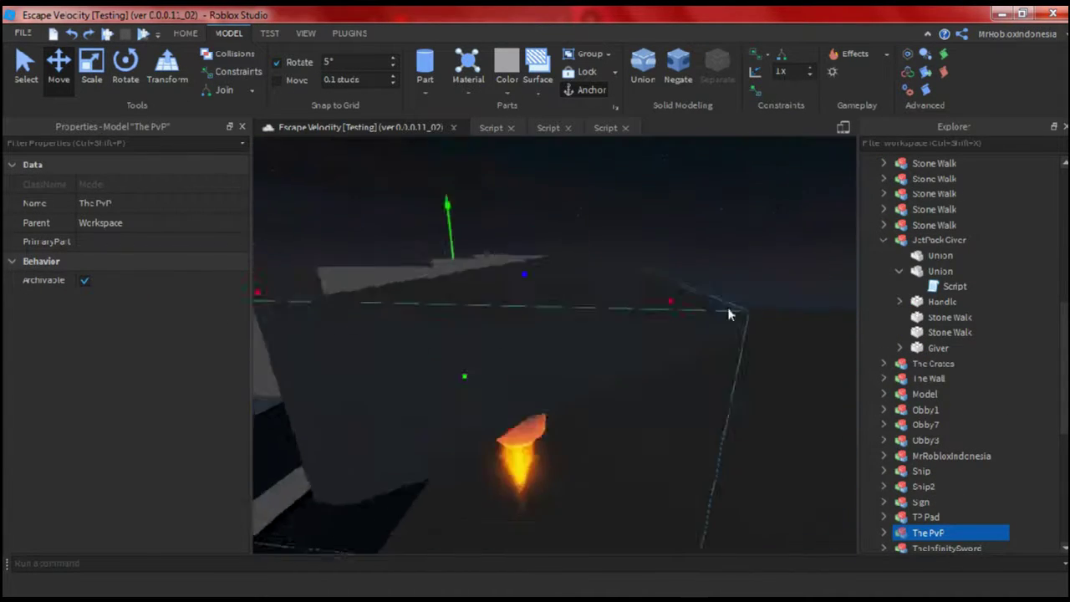
{"action": "scroll", "coordinate": [936, 335], "scroll_direction": "up", "scroll_amount": 10}
{"action": "left_click", "coordinate": [936, 326]}
{"action": "left_click", "coordinate": [935, 316], "text": "ctrl"}
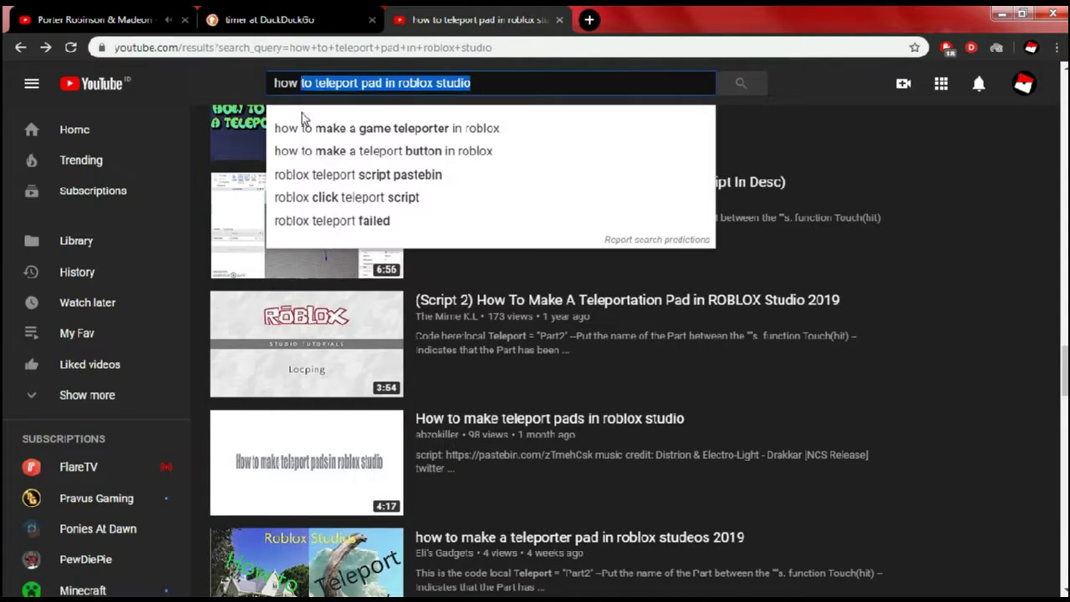
Switch to YouTube, search for "how to destroy a ship in roblox studio" and browse the results
{"action": "type", "text": "how to destroy a ship in roblox studio"}
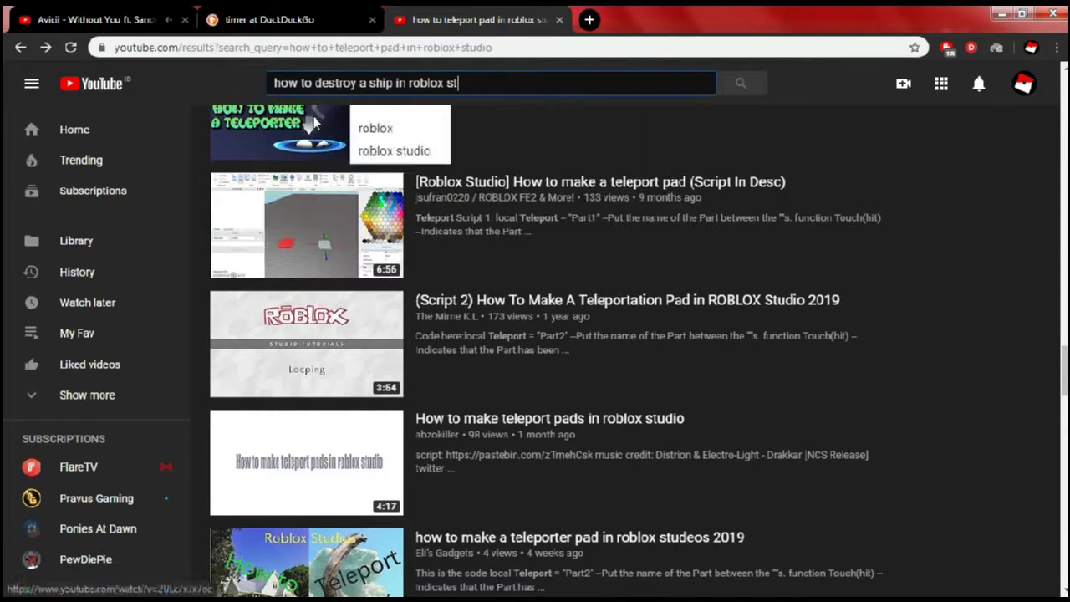
{"action": "key", "text": "Return"}
{"action": "scroll", "coordinate": [368, 226], "scroll_direction": "down", "scroll_amount": 3}
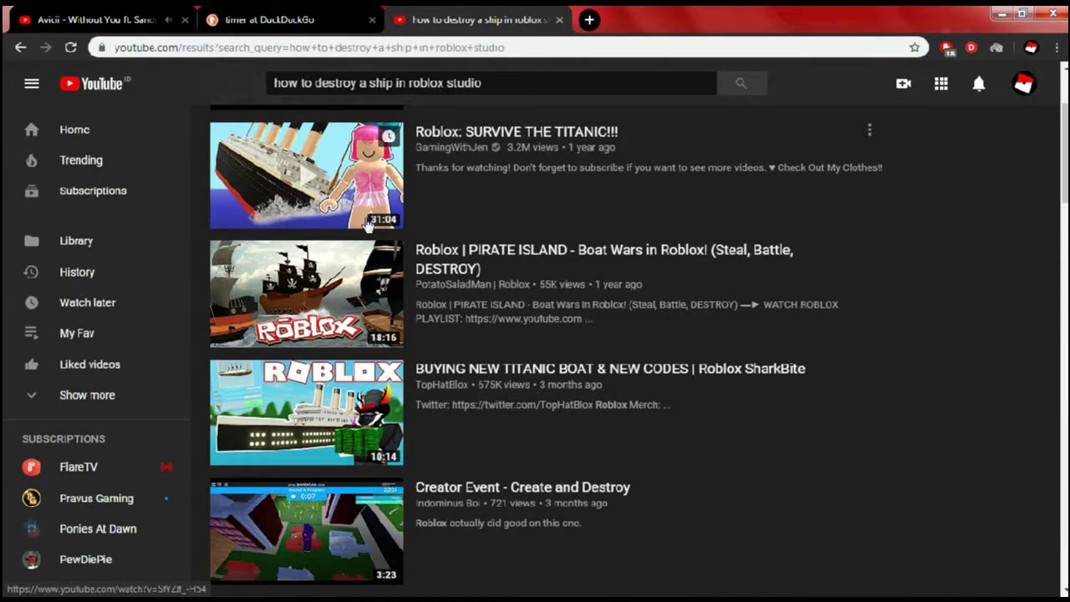
{"action": "scroll", "coordinate": [368, 224], "scroll_direction": "down", "scroll_amount": 5}
{"action": "scroll", "coordinate": [368, 224], "scroll_direction": "up", "scroll_amount": 3}
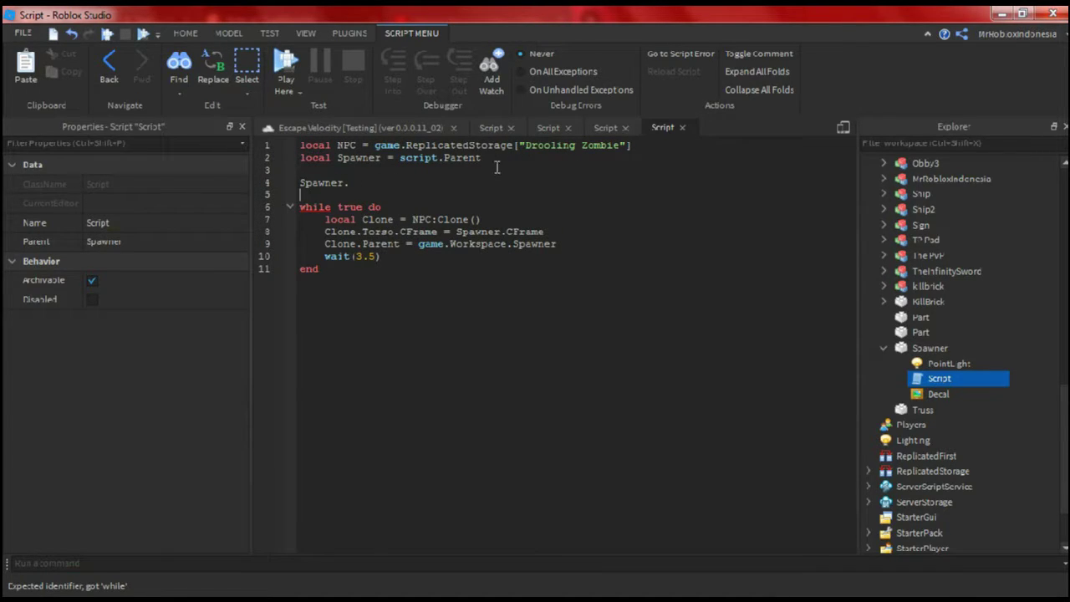
Back in Roblox Studio, close the surplus open scripts and return to the Spawner's script
{"action": "left_click", "coordinate": [547, 130]}
{"action": "left_click", "coordinate": [568, 128]}
{"action": "left_click", "coordinate": [568, 128]}
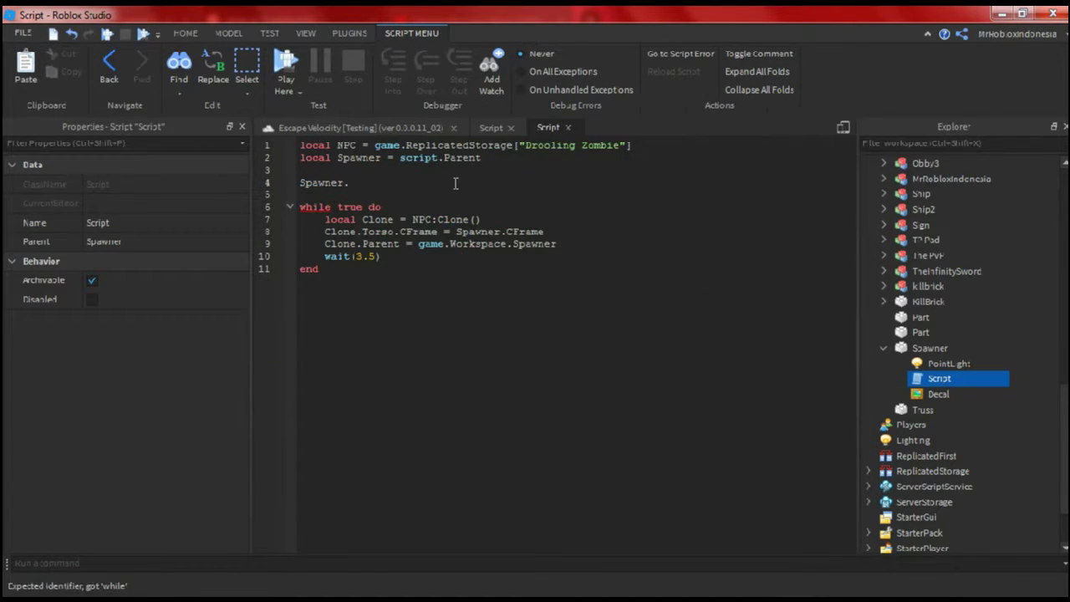
{"action": "left_click", "coordinate": [568, 128]}
{"action": "left_click", "coordinate": [545, 128]}
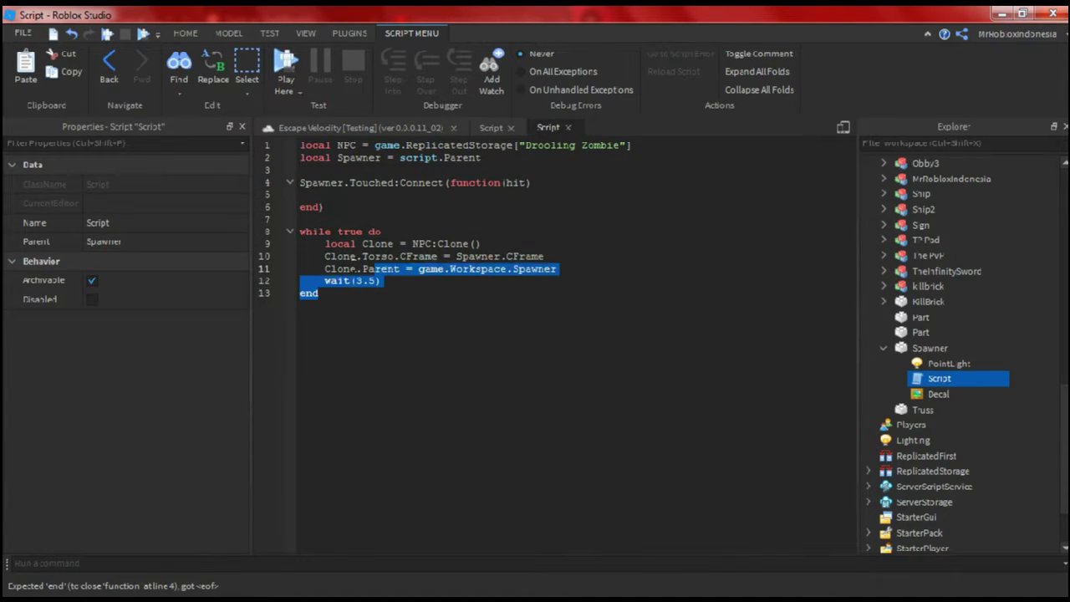
Move the whole "while true do" loop of the Spawner script inside its Touched:Connect(function(hit)) block
{"action": "key", "text": "ctrl+x"}
{"action": "left_click", "coordinate": [399, 195]}
{"action": "key", "text": "ctrl+v"}
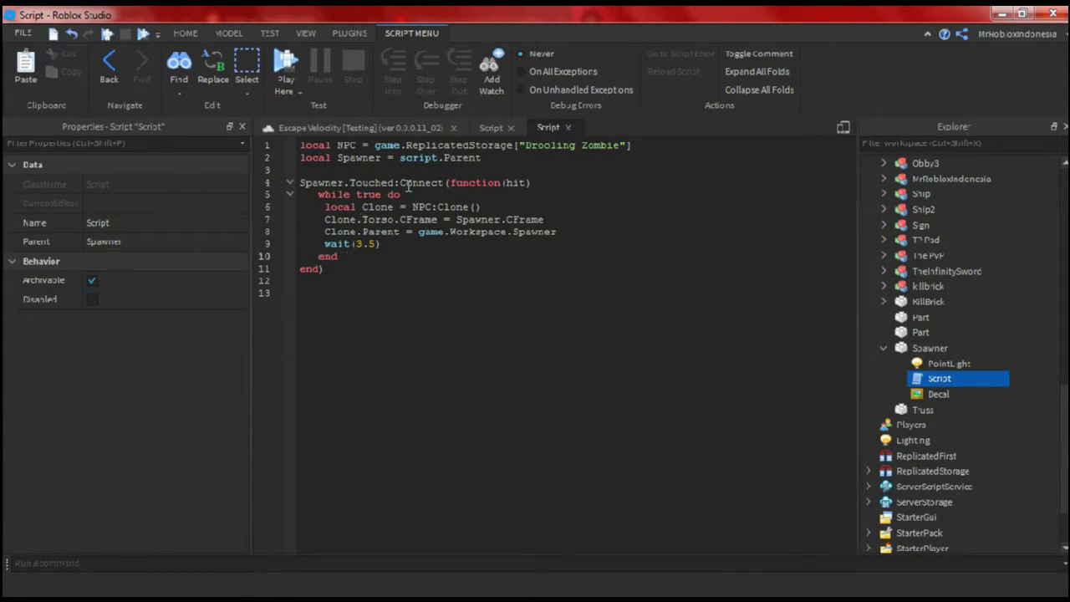
{"action": "left_click", "coordinate": [559, 185]}
{"action": "key", "text": "Return"}
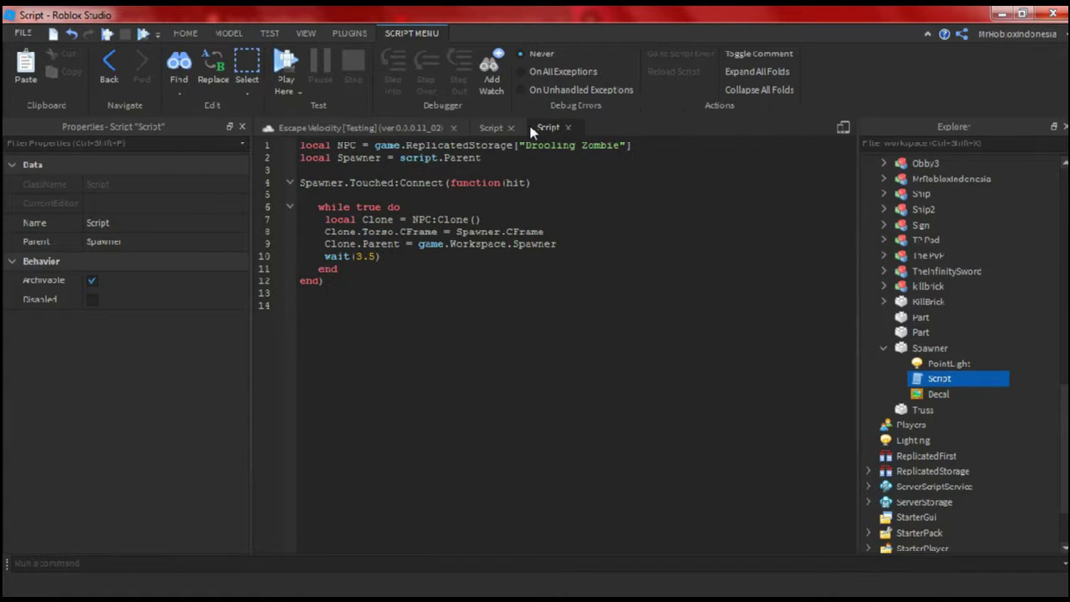
{"action": "key", "text": "ctrl+z"}
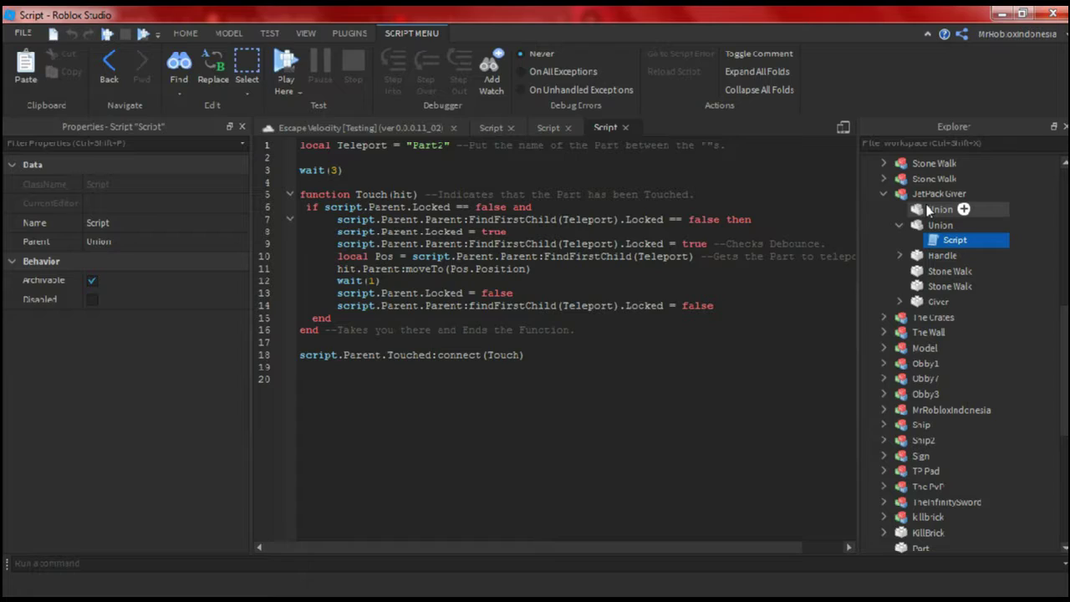
{"action": "left_click", "coordinate": [548, 128]}
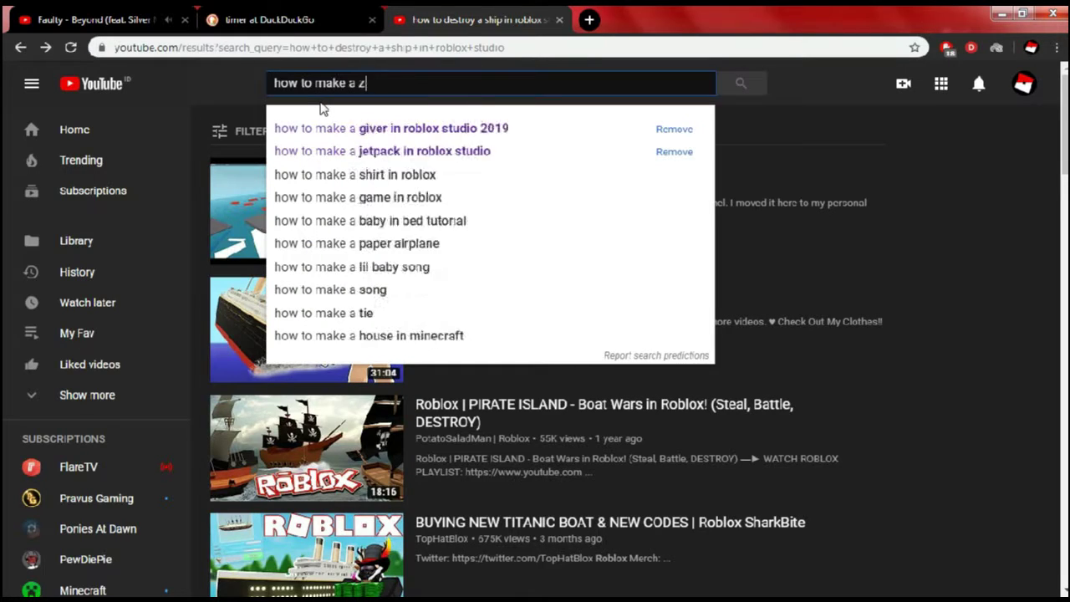
Search YouTube for "how to make a zombie wave system in roblox" and look through the page of the Part 1: Intermission video
{"action": "type", "text": "ombie wave system in roblox"}
{"action": "key", "text": "Return"}
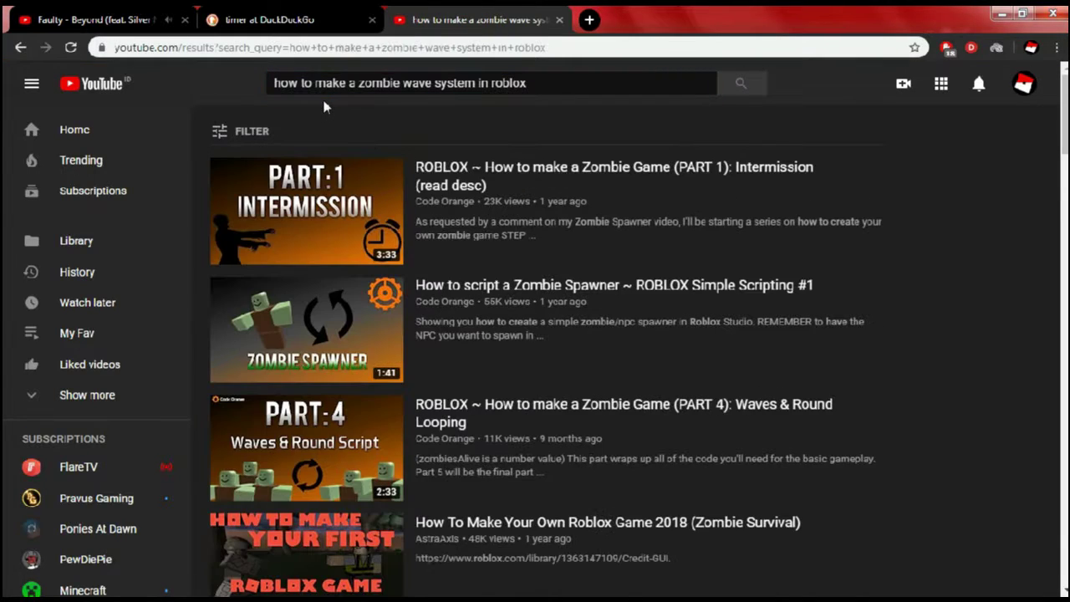
{"action": "left_click", "coordinate": [349, 242]}
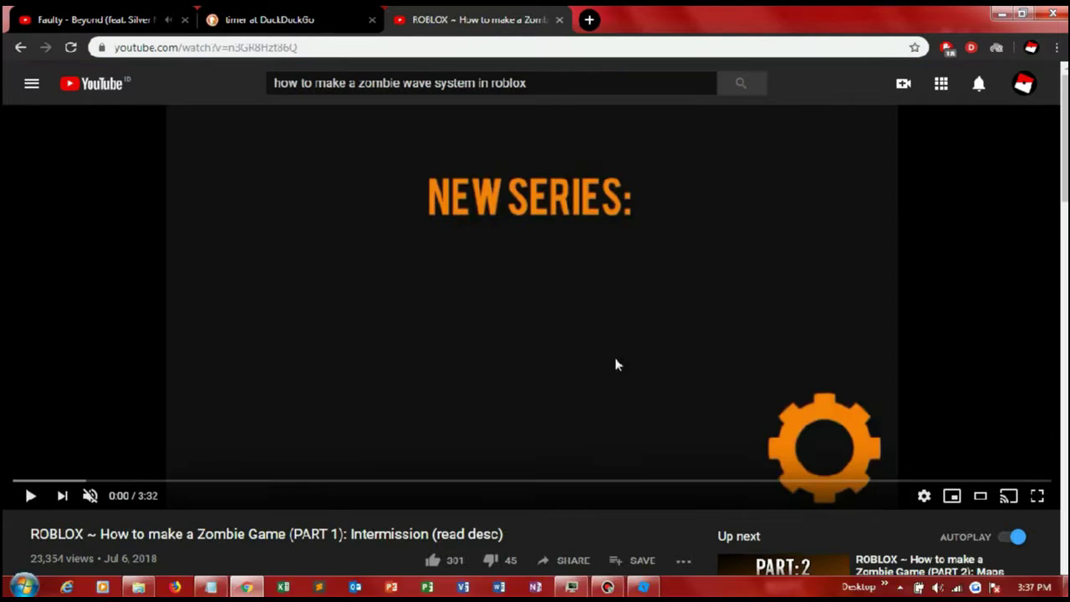
{"action": "scroll", "coordinate": [396, 407], "scroll_direction": "down", "scroll_amount": 8}
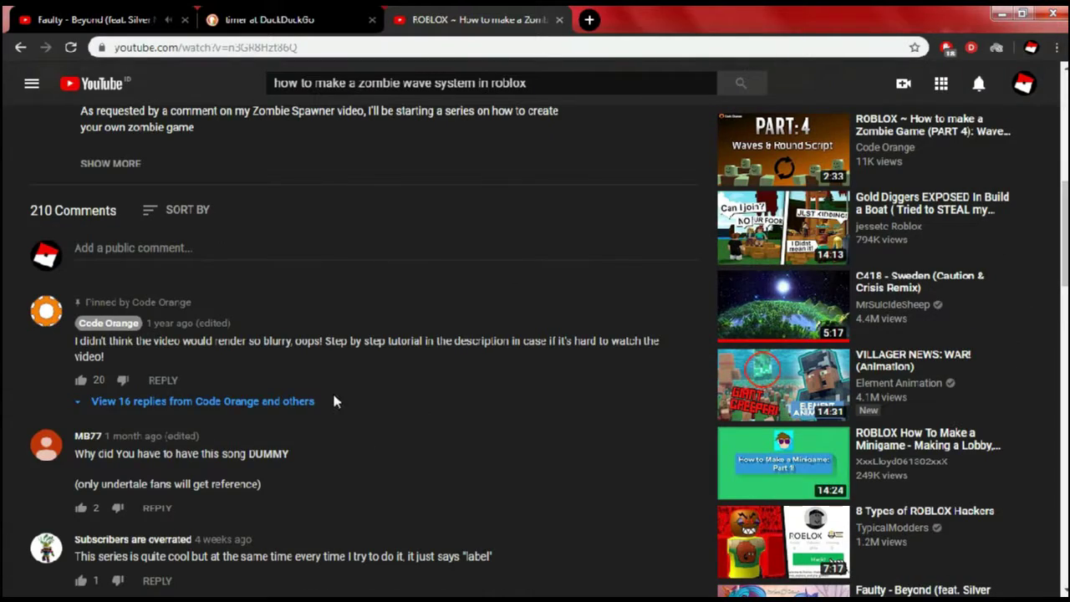
Return to the zombie wave system results and browse the remaining videos
{"action": "key", "text": "alt+Left"}
{"action": "scroll", "coordinate": [526, 240], "scroll_direction": "down", "scroll_amount": 2}
{"action": "scroll", "coordinate": [527, 240], "scroll_direction": "down", "scroll_amount": 4}
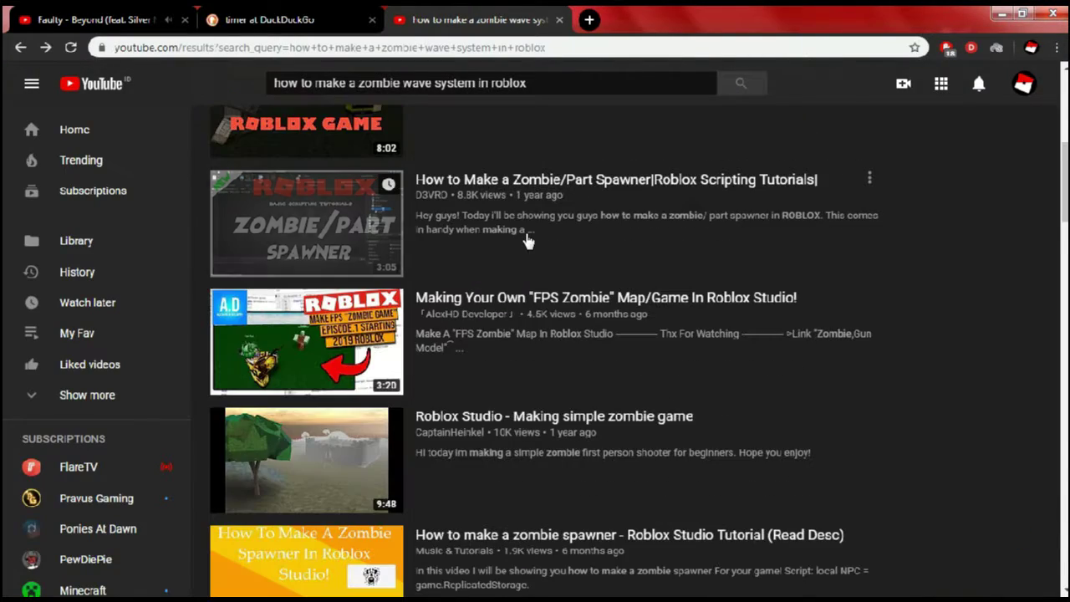
{"action": "scroll", "coordinate": [528, 240], "scroll_direction": "down", "scroll_amount": 11}
{"action": "key", "text": "Home"}
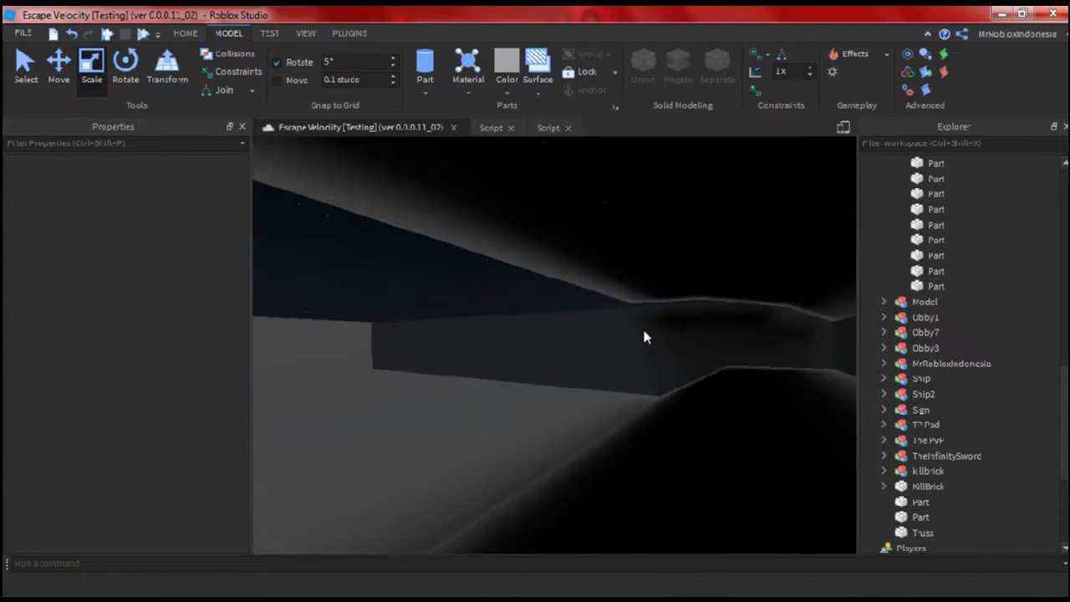
In Roblox Studio, select the grey wall and ledge parts of the PvP Arena and adjust their size and position
{"action": "left_click", "coordinate": [538, 430]}
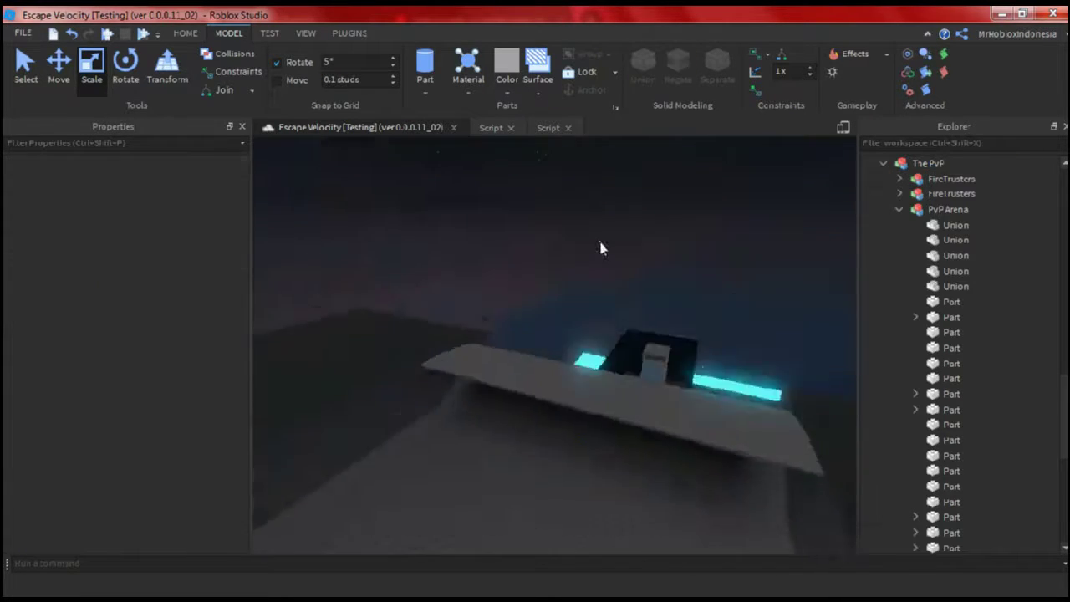
{"action": "left_click", "coordinate": [628, 413]}
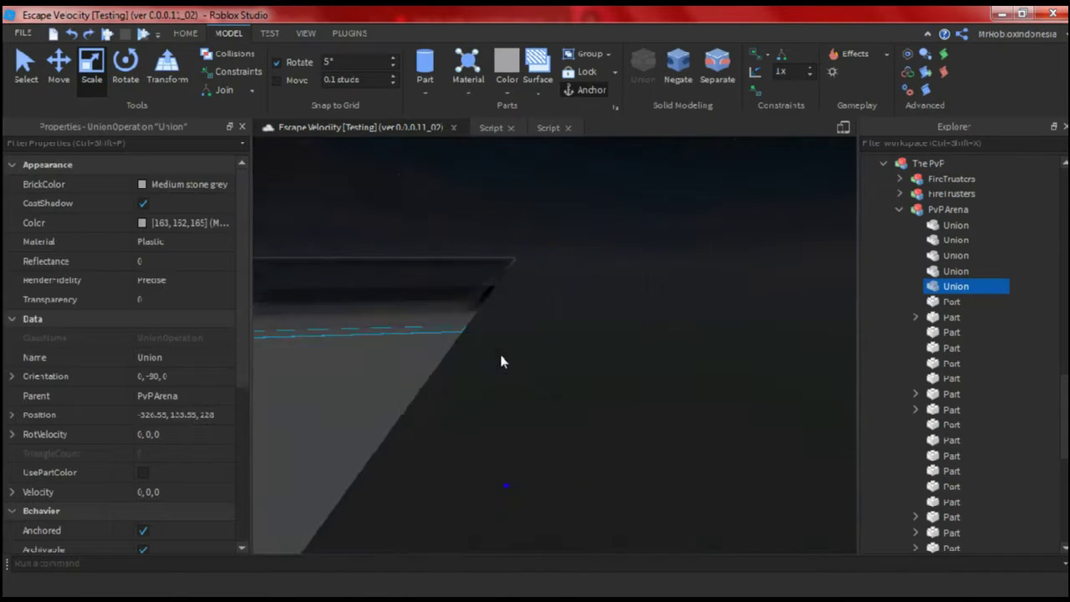
{"action": "left_click", "coordinate": [514, 198]}
{"action": "key", "text": "ctrl+2"}
{"action": "left_click", "coordinate": [532, 349]}
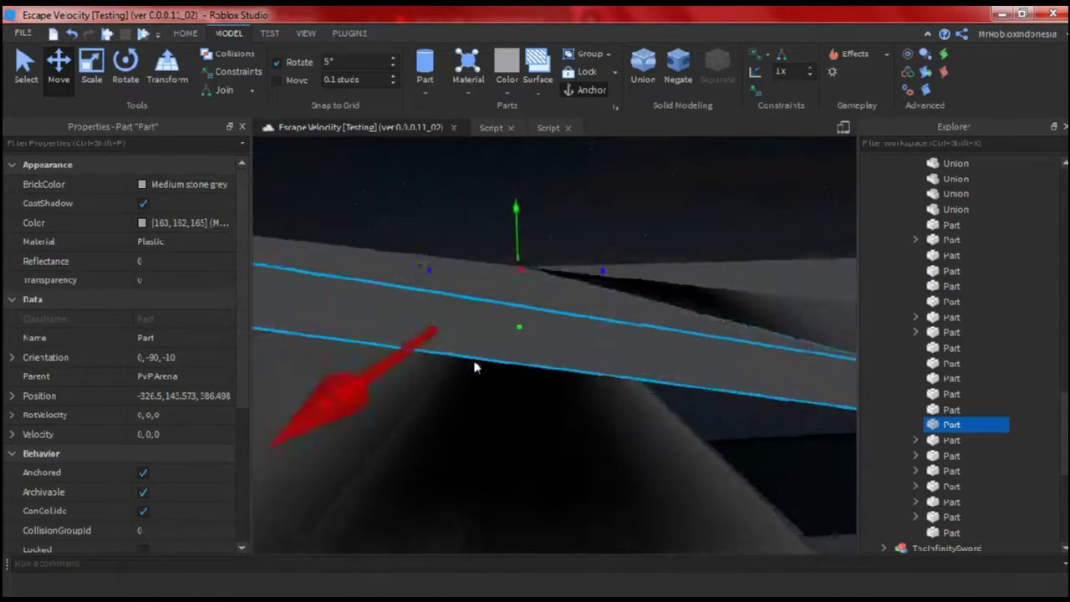
{"action": "left_click", "coordinate": [489, 198]}
{"action": "key", "text": "ctrl+3"}
{"action": "left_click", "coordinate": [495, 252]}
{"action": "key", "text": "ctrl+2"}
{"action": "right_click_drag", "start_coordinate": [606, 201], "coordinate": [620, 203]}
{"action": "left_click", "coordinate": [616, 205]}
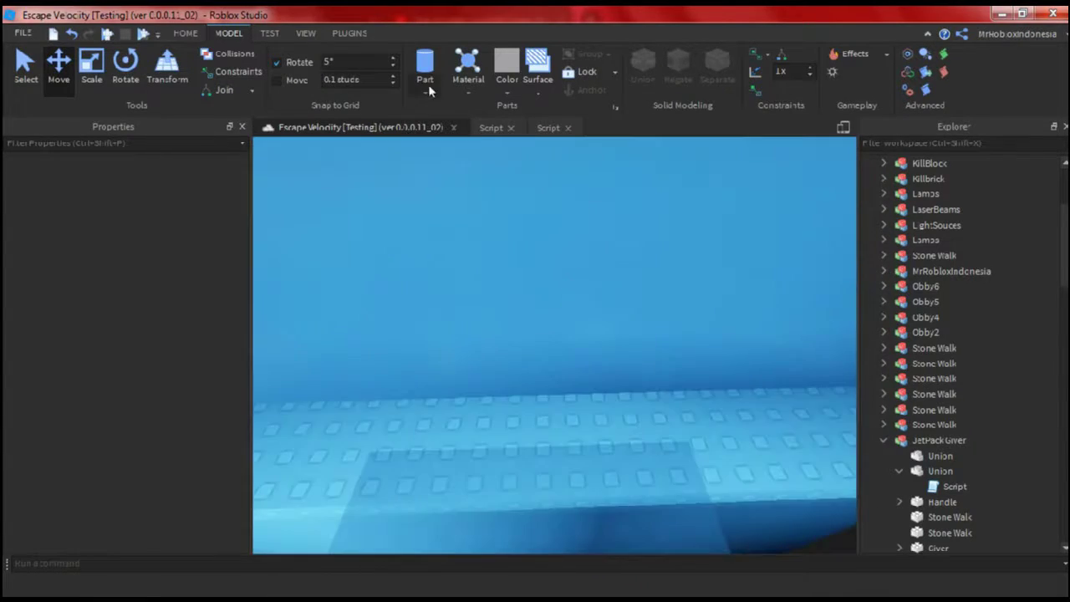
Insert a cylinder and a block on the blue-lit wall and scale them into an arched doorway shape
{"action": "key", "text": "ctrl+3"}
{"action": "left_click", "coordinate": [566, 255]}
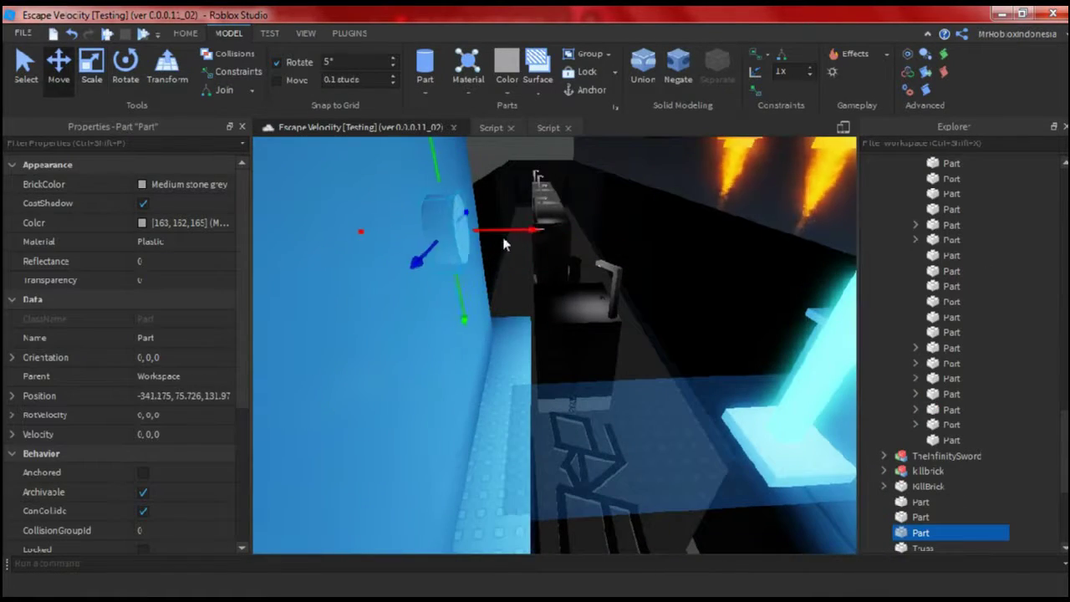
{"action": "key", "text": "ctrl+d"}
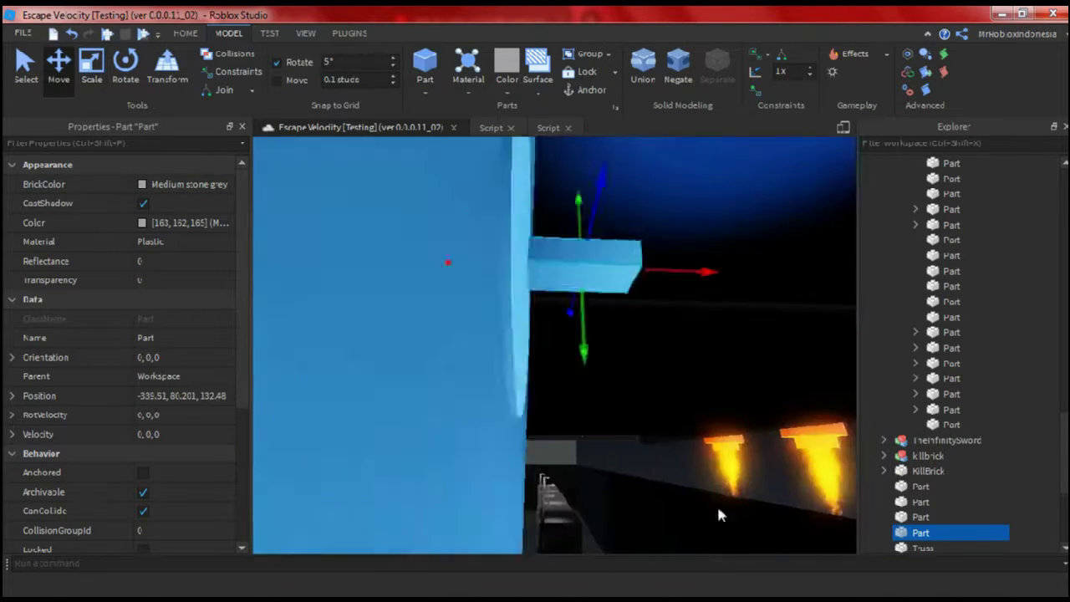
{"action": "key", "text": "ctrl+3"}
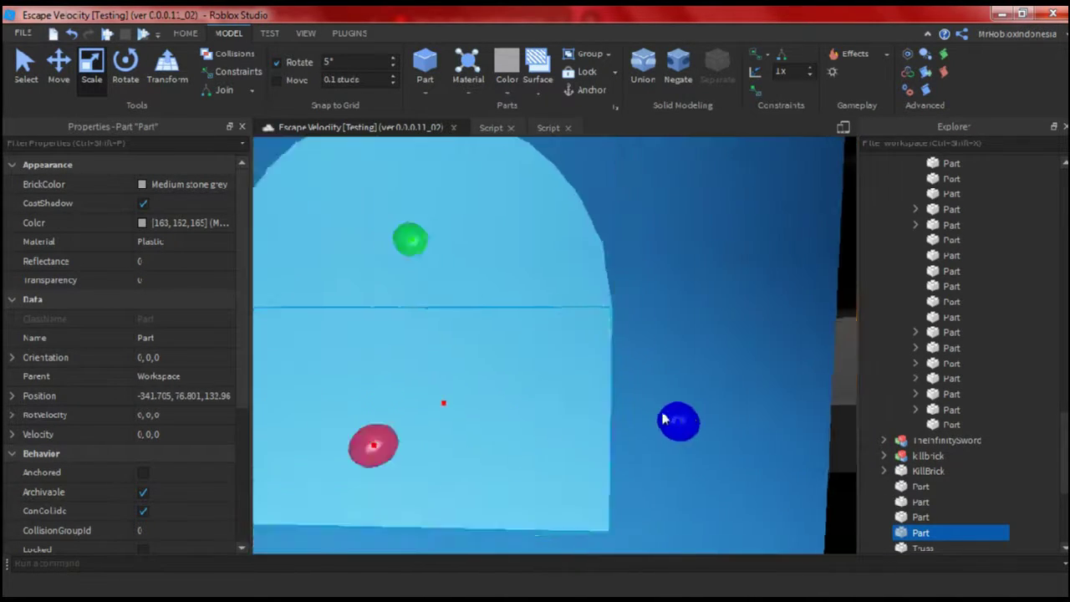
{"action": "right_click_drag", "start_coordinate": [662, 419], "coordinate": [599, 307]}
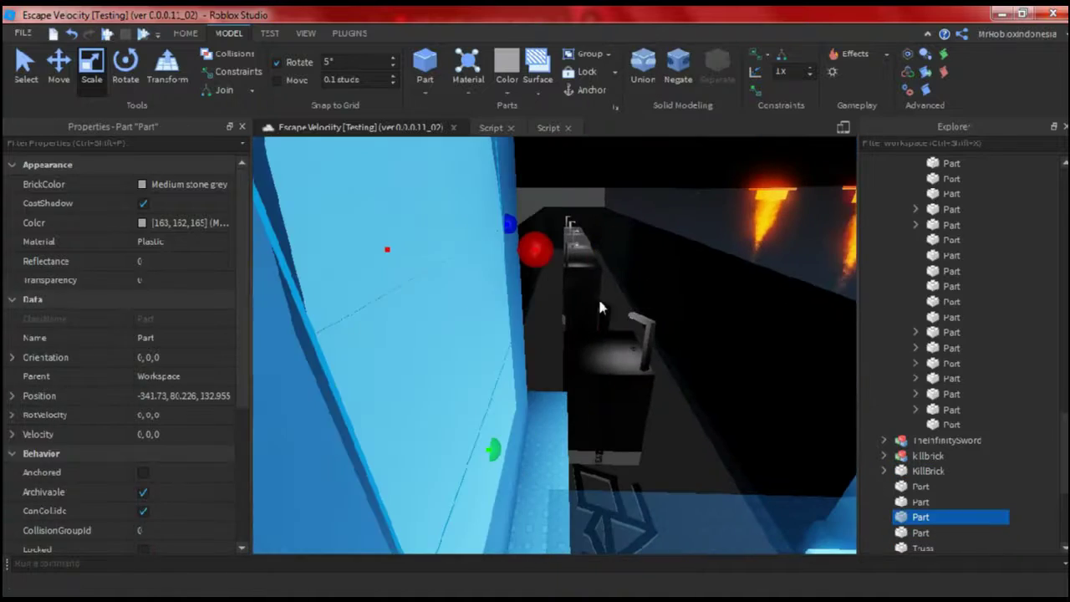
Align and anchor the arch's parts, union them, and place a copy of the arch on the opposite wall
{"action": "left_click", "coordinate": [351, 306]}
{"action": "key", "text": "ctrl+2"}
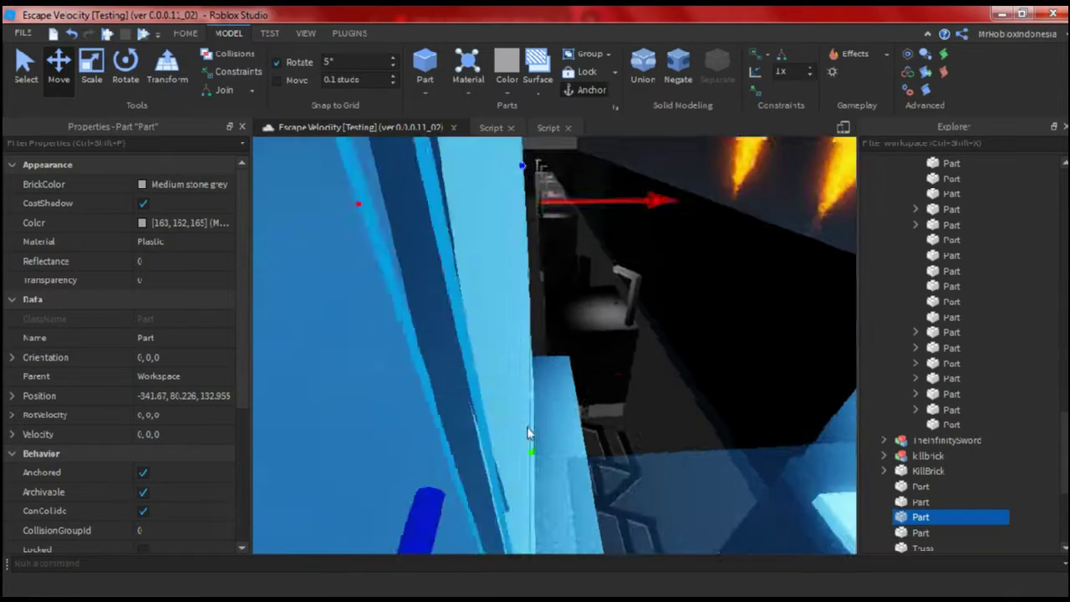
{"action": "key", "text": "ctrl+3"}
{"action": "left_click", "coordinate": [646, 445]}
{"action": "left_click", "coordinate": [711, 251]}
{"action": "key", "text": "ctrl+shift+g"}
{"action": "key", "text": "ctrl+2"}
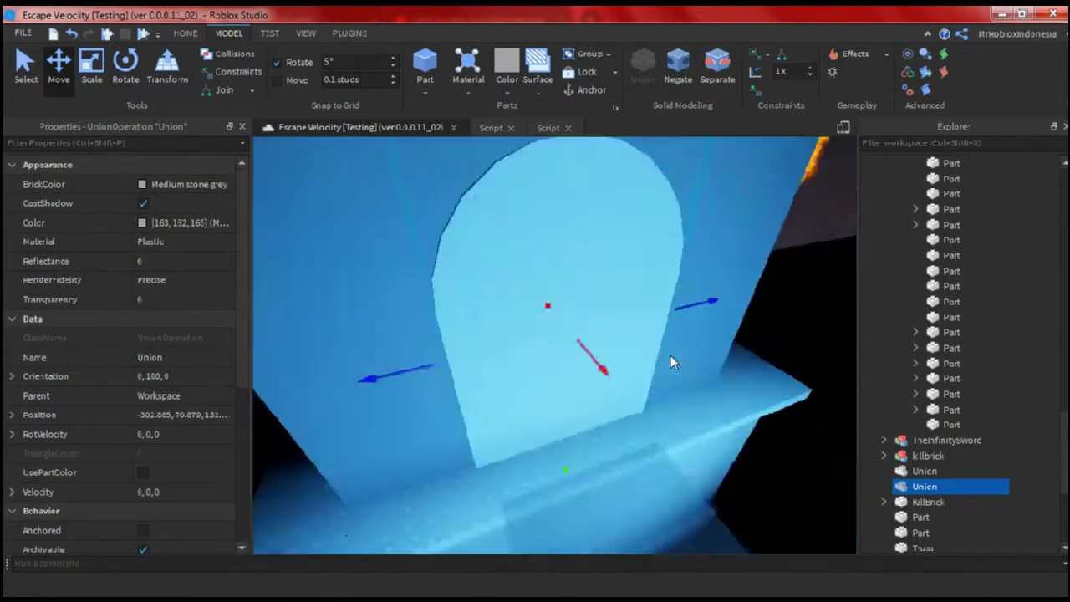
Fit a smaller copy of the arch inside each frame, colour it Really black and union its parts
{"action": "left_click", "coordinate": [656, 318]}
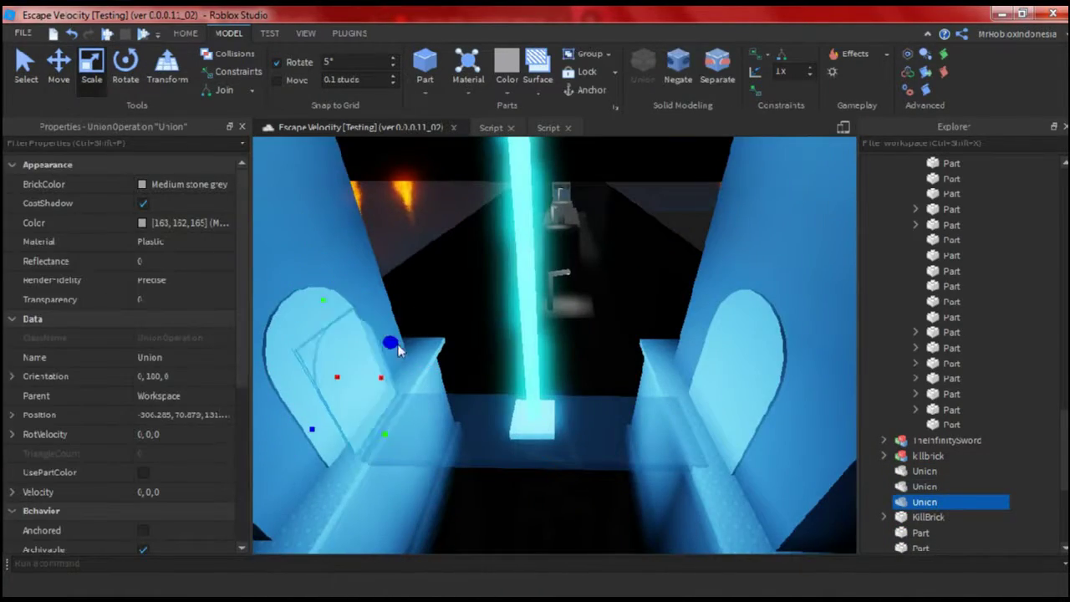
{"action": "key", "text": "ctrl+2"}
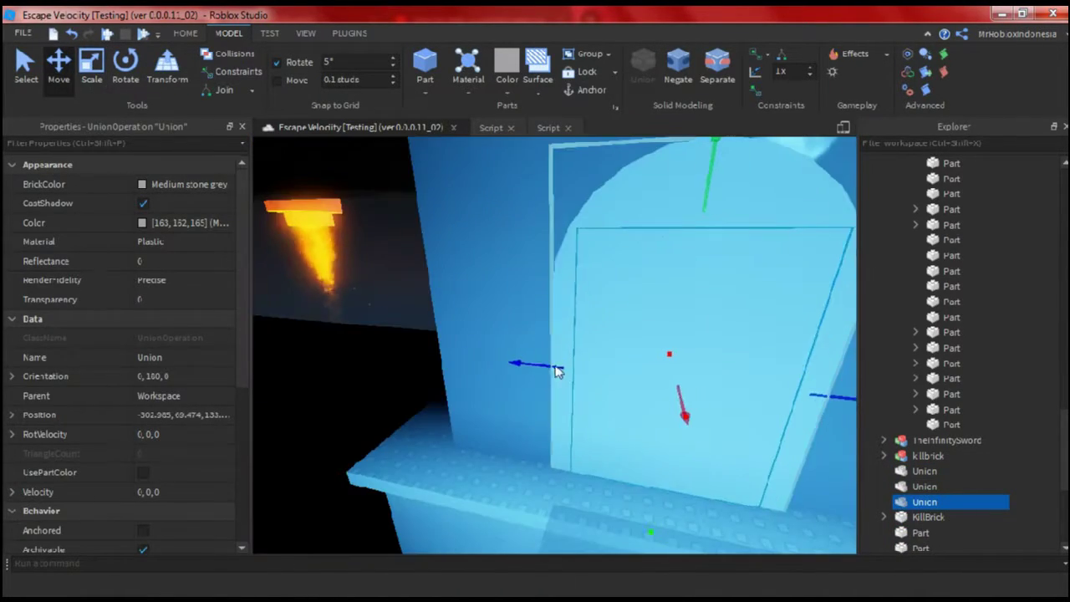
{"action": "left_click", "coordinate": [557, 370]}
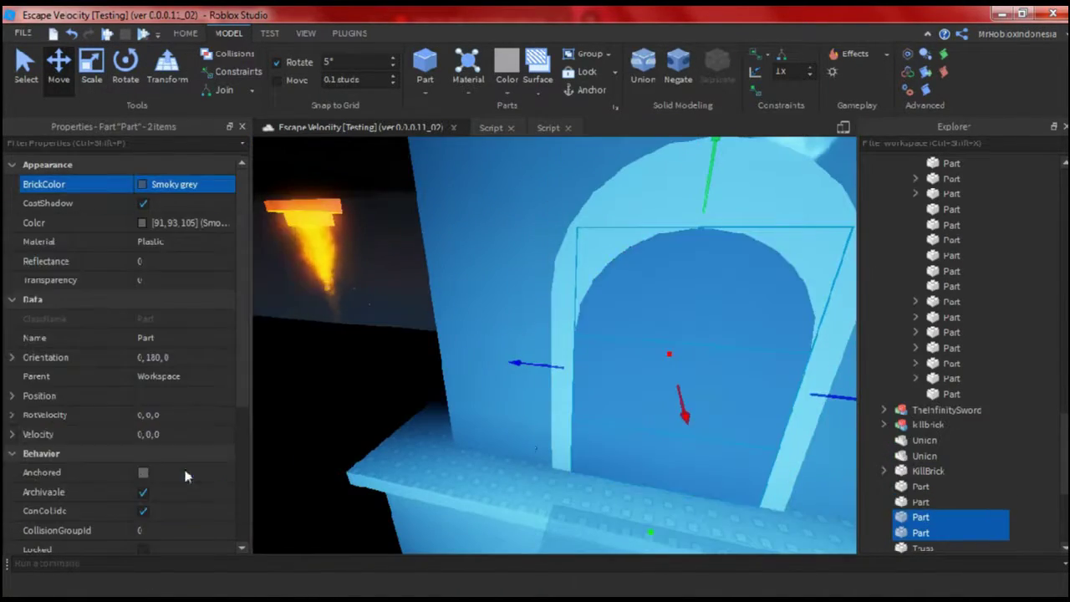
{"action": "key", "text": "ctrl+shift+g"}
{"action": "right_click_drag", "start_coordinate": [616, 433], "coordinate": [513, 370]}
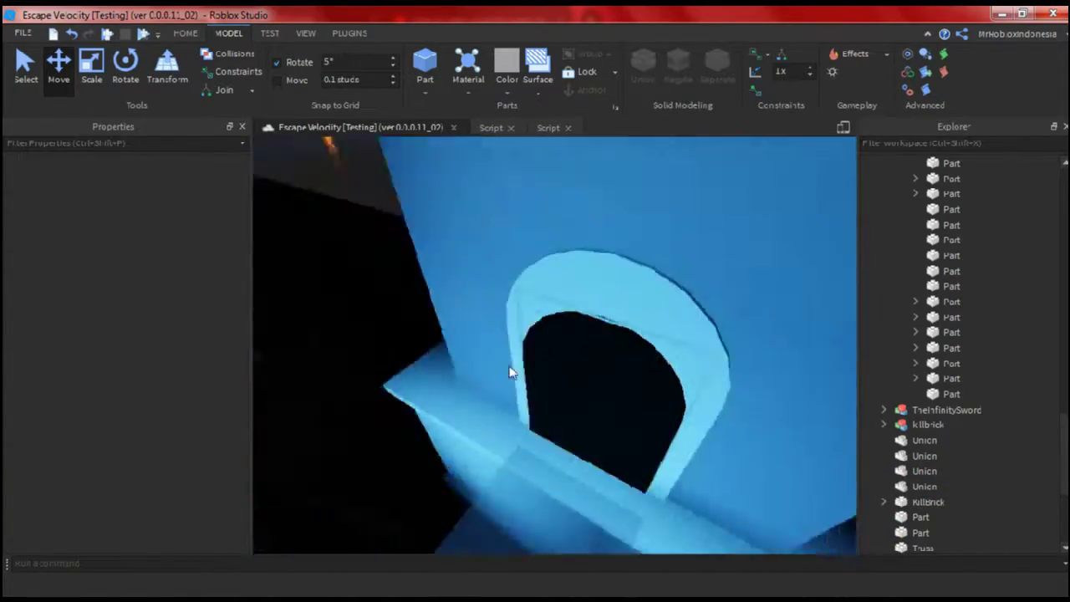
Rename the black inner arch union as Part2 and move it into the JetPack Giver model
{"action": "left_click", "coordinate": [167, 357]}
{"action": "type", "text": "Part2"}
{"action": "key", "text": "Return"}
{"action": "left_click_drag", "start_coordinate": [925, 486], "coordinate": [889, 426]}
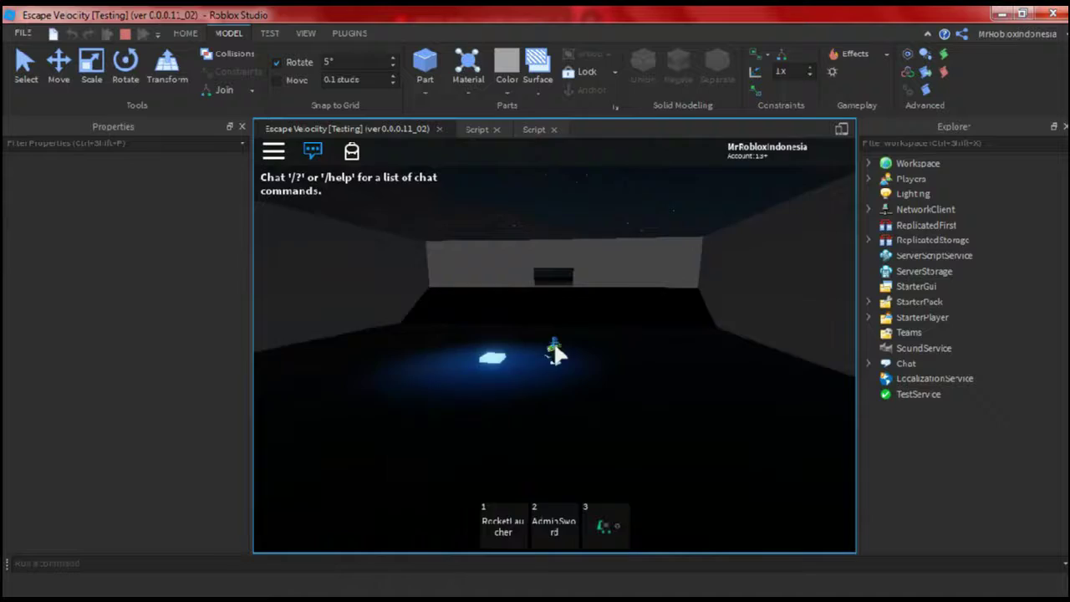
Playtest the game, equipping the jetpack and the RocketLauncher to try them in the arena
{"action": "key", "text": "3"}
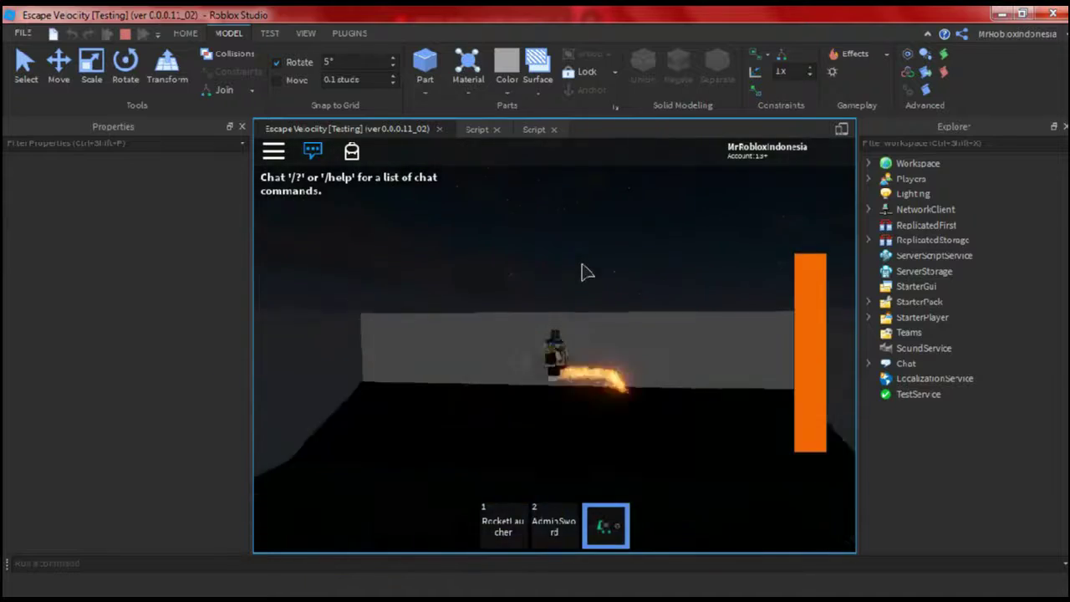
{"action": "key", "text": "1"}
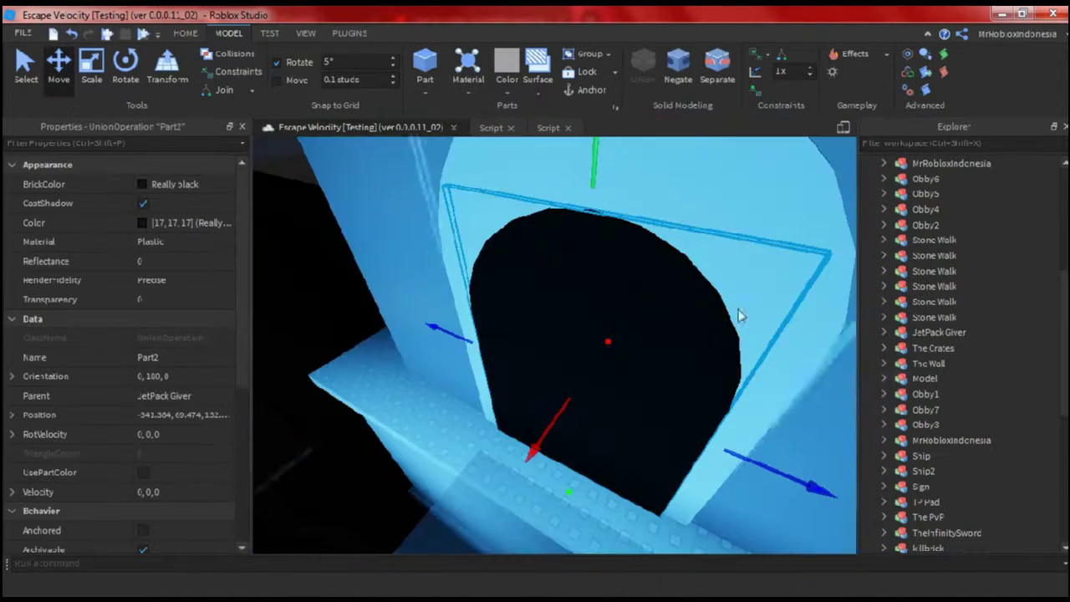
Move the transparent Part2 into the JetPack Giver model and playtest the game with the jetpack equipped
{"action": "left_click_drag", "start_coordinate": [976, 311], "coordinate": [935, 502]}
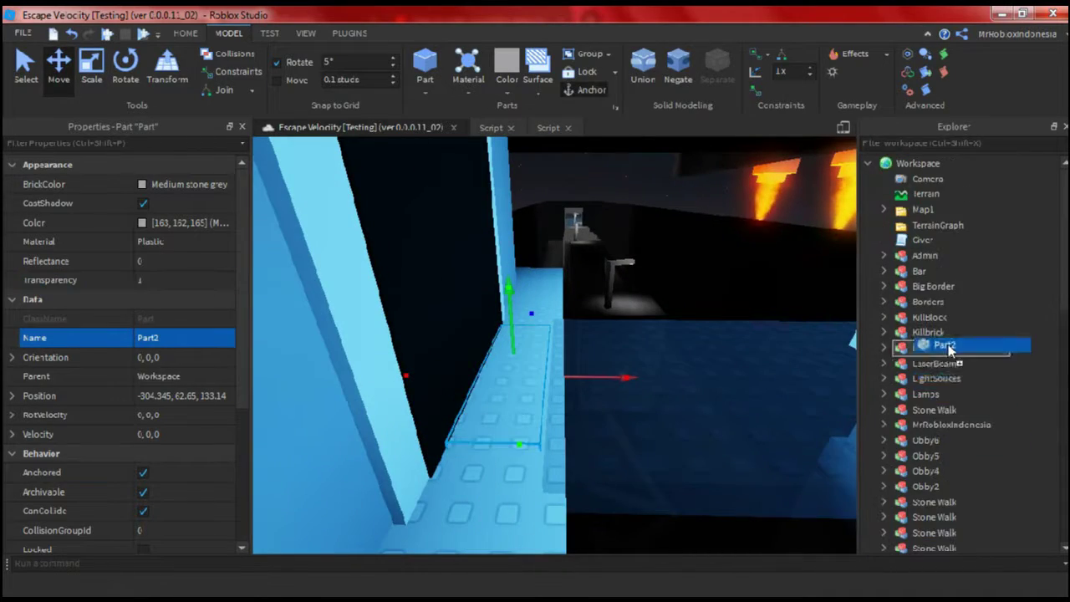
{"action": "left_click_drag", "start_coordinate": [1002, 375], "coordinate": [939, 331]}
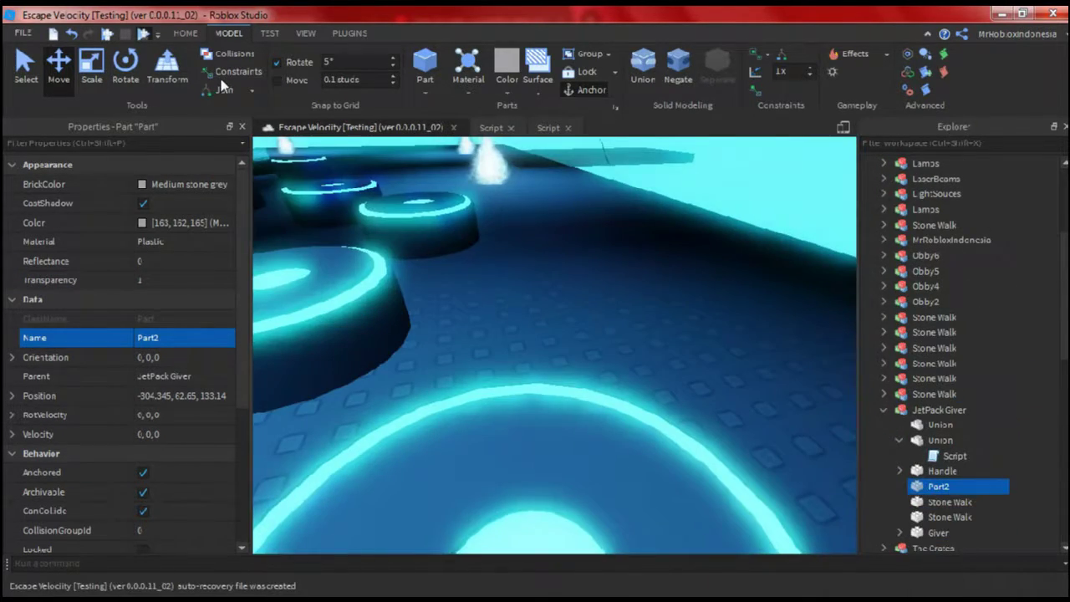
{"action": "key", "text": "F5"}
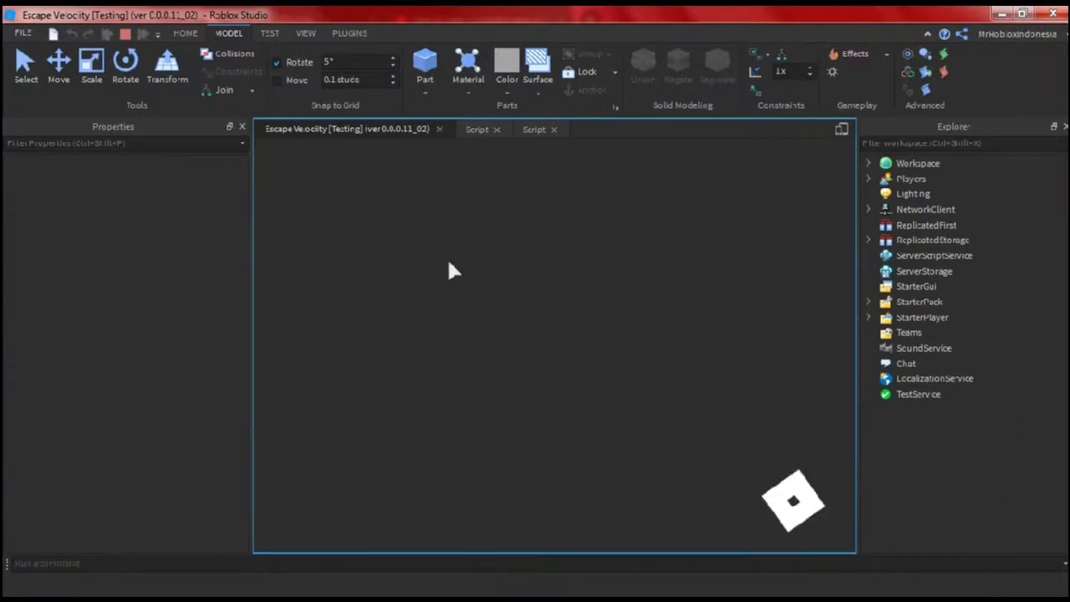
{"action": "key", "text": "3"}
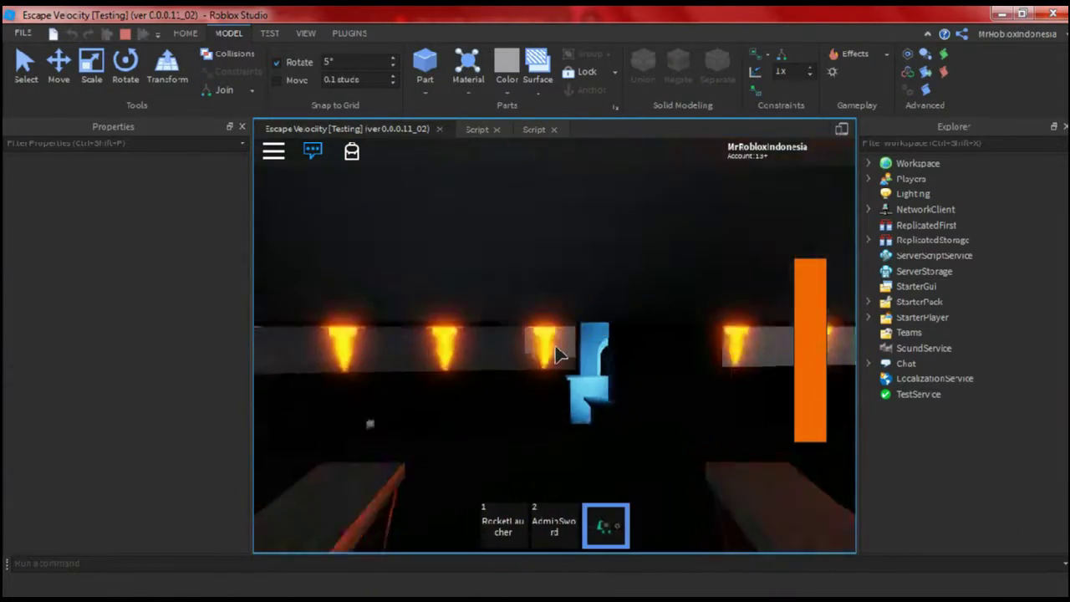
{"action": "left_click", "coordinate": [124, 33]}
Switch to YouTube, search for "how to make a script that add a block in roblox" and open the Roblox Local Parts video
{"action": "left_click", "coordinate": [360, 127]}
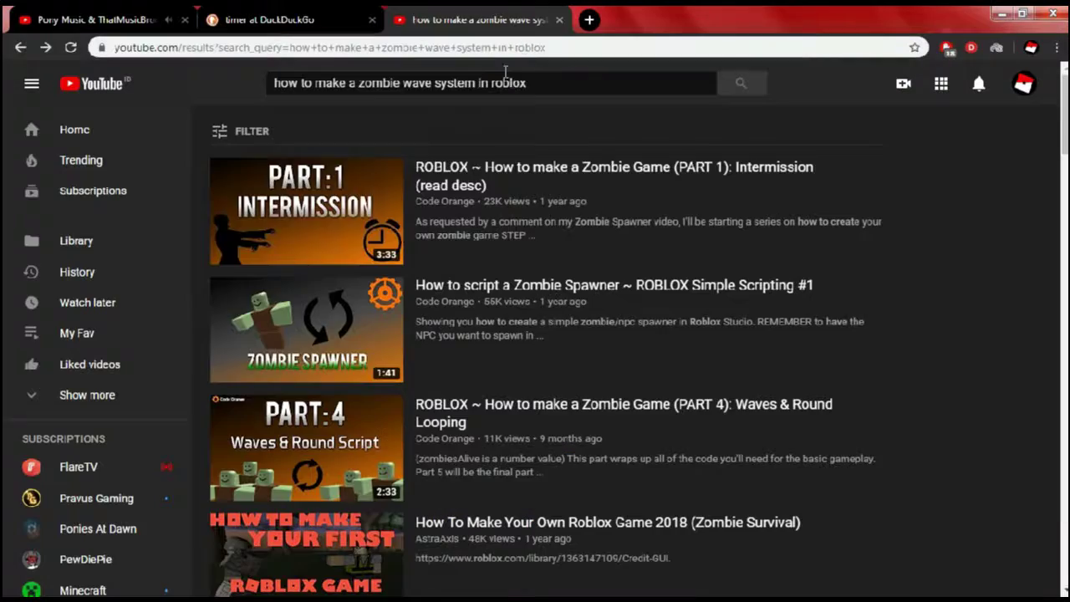
{"action": "type", "text": "script that add a block"}
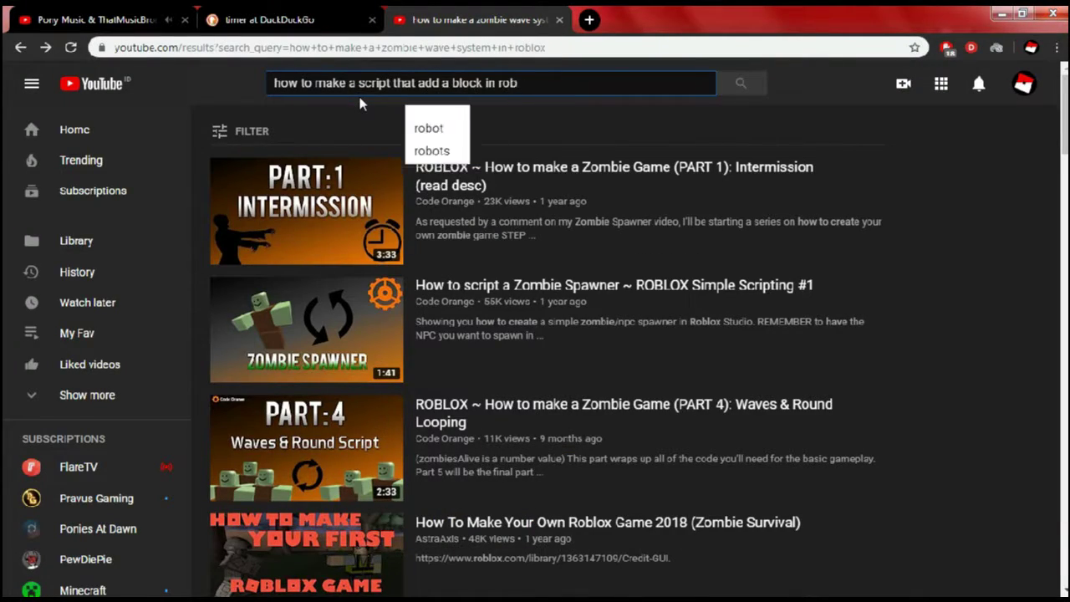
{"action": "scroll", "coordinate": [543, 335], "scroll_direction": "down", "scroll_amount": 5}
{"action": "scroll", "coordinate": [543, 335], "scroll_direction": "up", "scroll_amount": 5}
{"action": "left_click", "coordinate": [334, 209]}
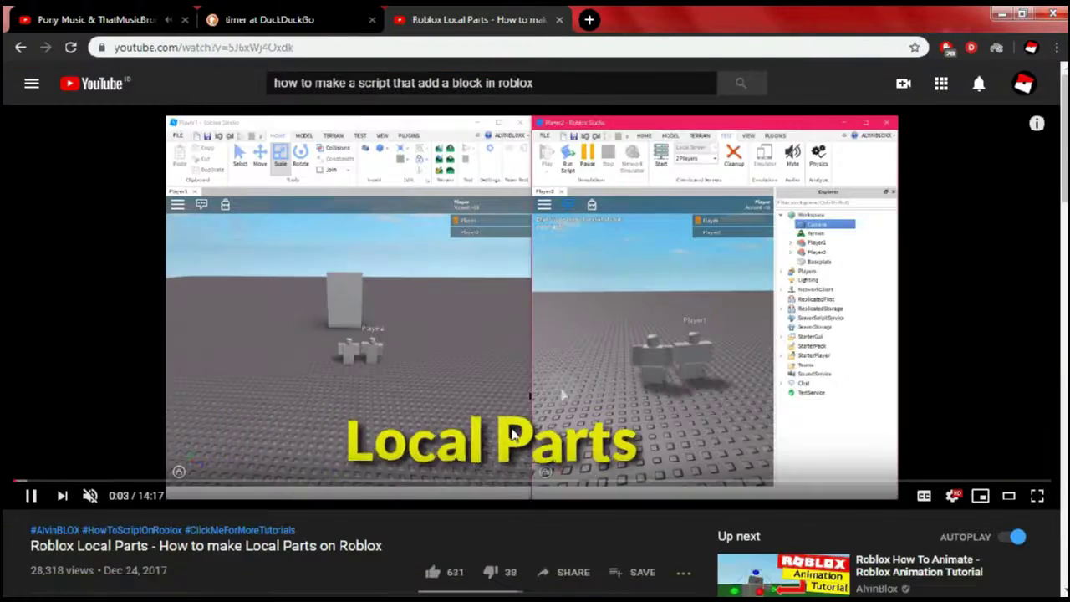
Skim the Local Parts video and its page, and return to look through the remaining search results
{"action": "left_click", "coordinate": [320, 476]}
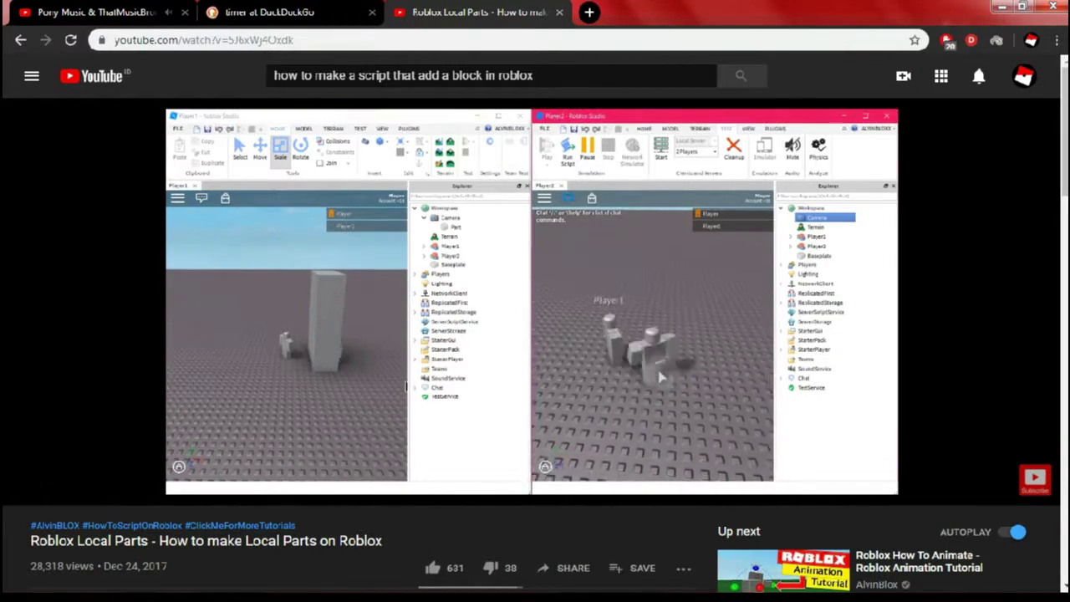
{"action": "scroll", "coordinate": [534, 334], "scroll_direction": "down", "scroll_amount": 8}
{"action": "left_click", "coordinate": [20, 40]}
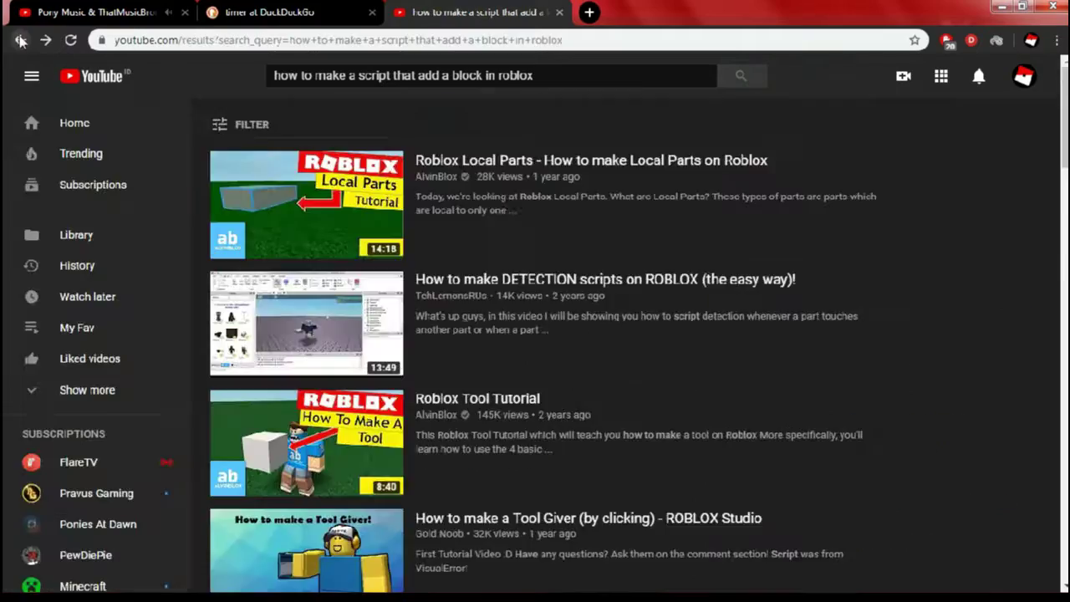
{"action": "scroll", "coordinate": [899, 361], "scroll_direction": "down", "scroll_amount": 10}
{"action": "scroll", "coordinate": [900, 361], "scroll_direction": "down", "scroll_amount": 5}
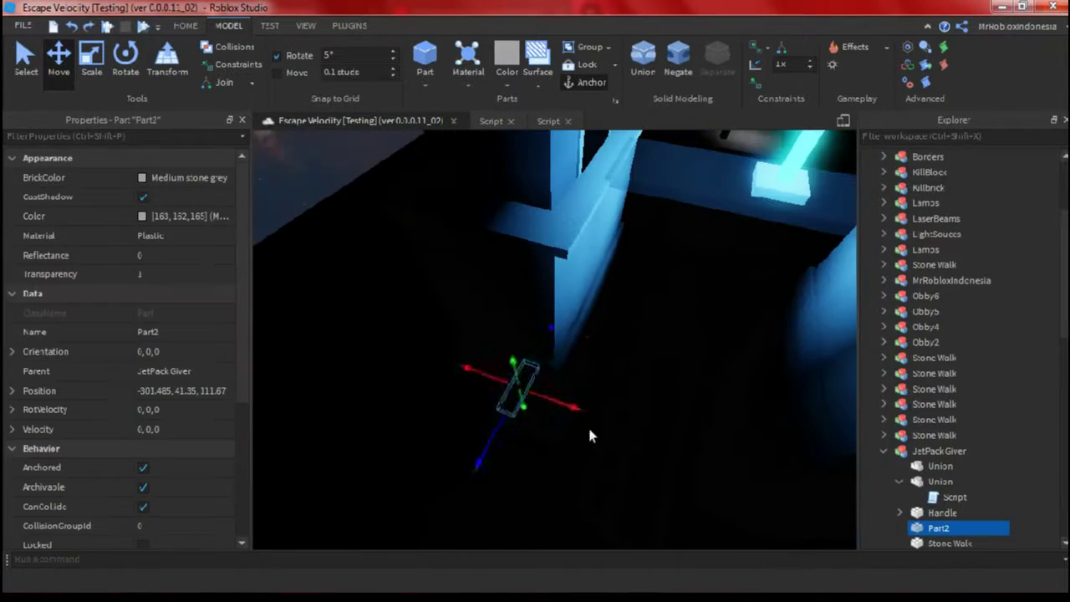
Inspect the Part2 teleport target and the TP Pad in Roblox Studio, and playtest the game
{"action": "right_click_drag", "start_coordinate": [590, 430], "coordinate": [602, 413]}
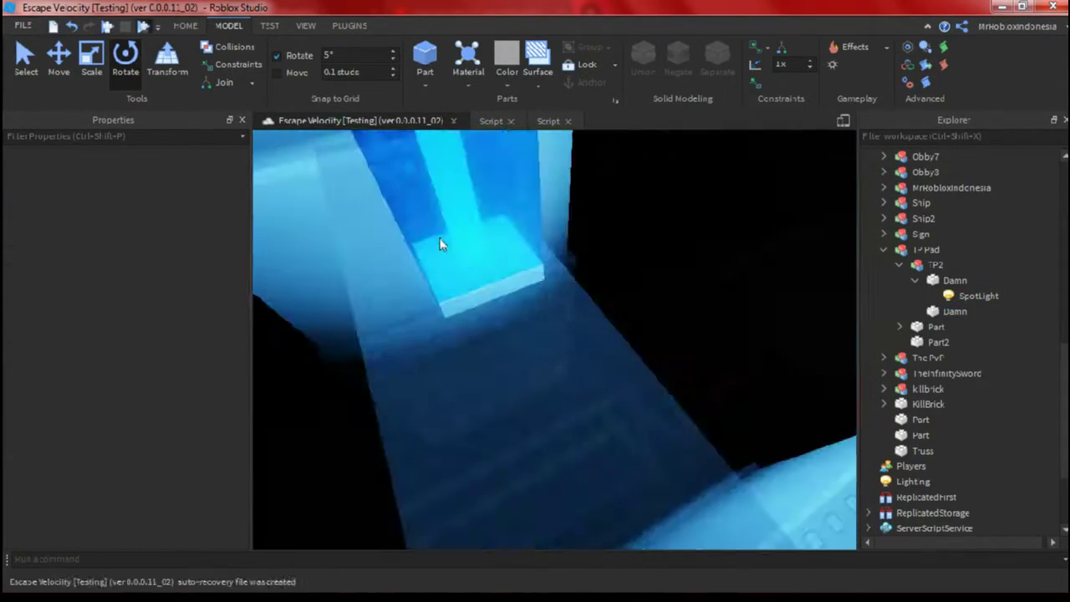
{"action": "key", "text": "F5"}
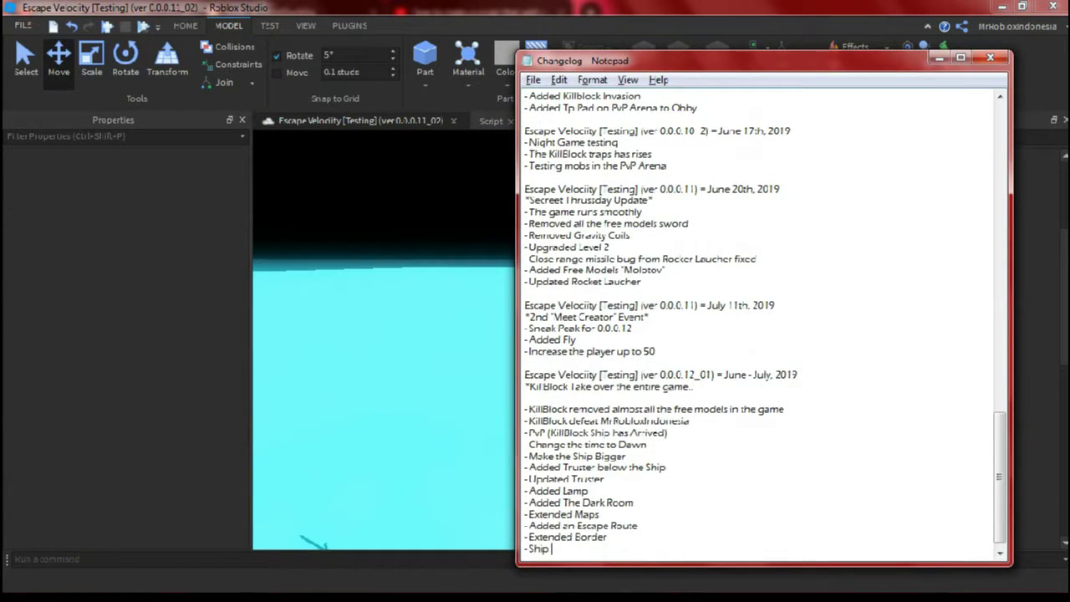
Finish the changelog's "Ship Escape" entry in Notepad, add "- Readded JetPack" and start another list line
{"action": "type", "text": "Escape"}
{"action": "key", "text": "Return"}
{"action": "type", "text": "- Readded JetPack"}
{"action": "key", "text": "Return"}
{"action": "type", "text": "-"}
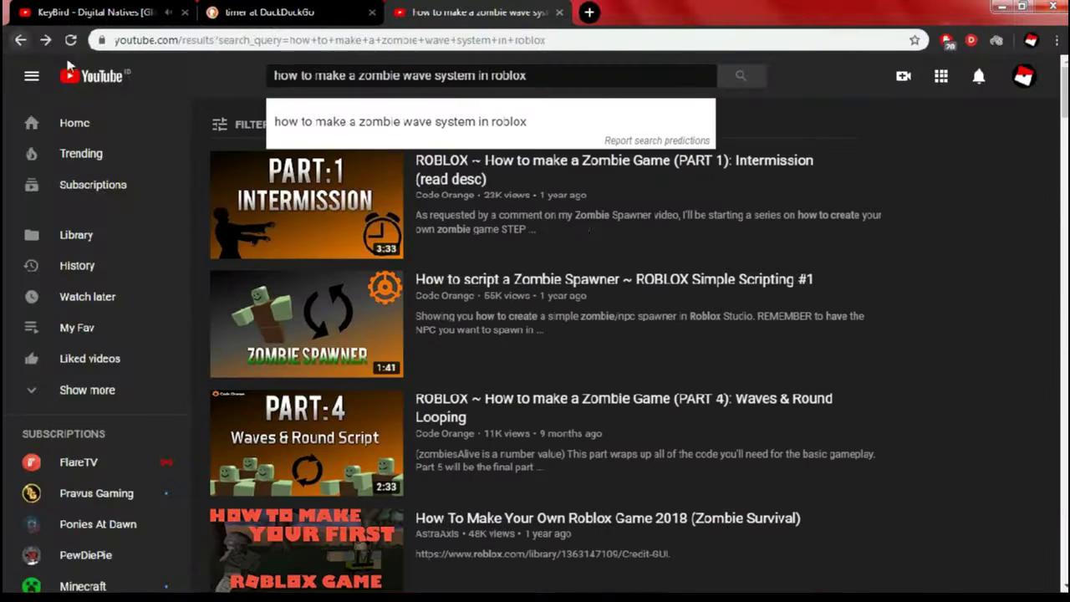
Open the YouTube video "How to make a Zombie Game (PART 1): Intermission" and read the scripting steps in its description
{"action": "left_click", "coordinate": [368, 440]}
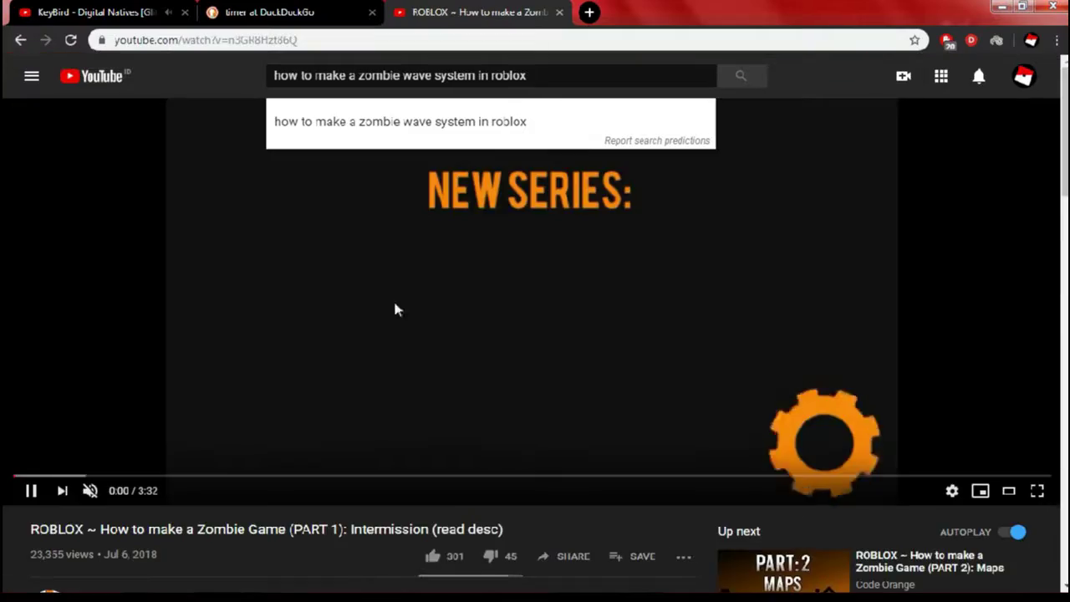
{"action": "left_click", "coordinate": [111, 477]}
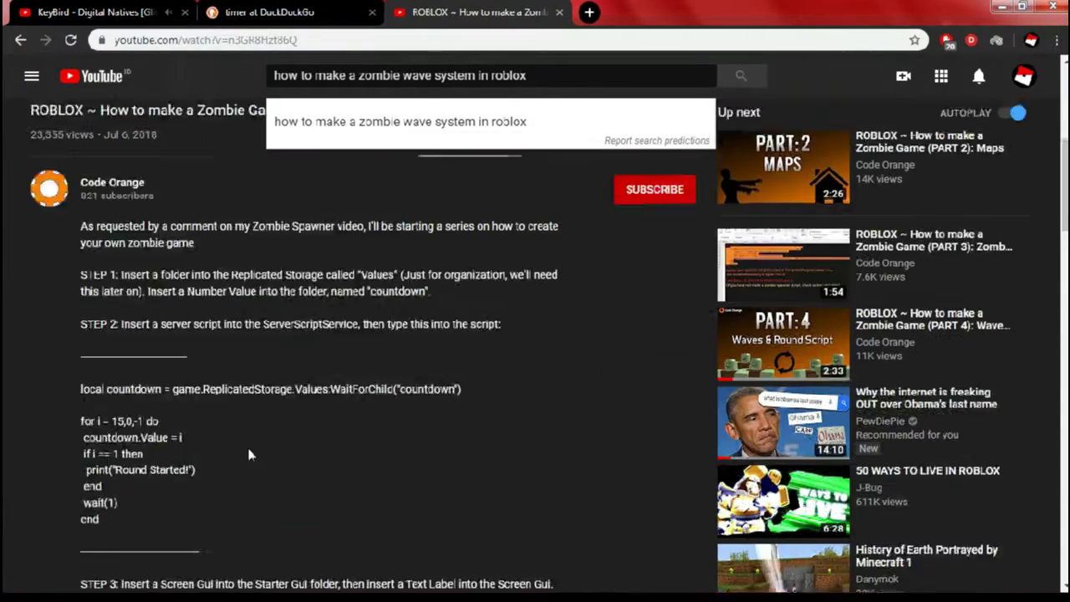
{"action": "scroll", "coordinate": [250, 452], "scroll_direction": "down", "scroll_amount": 2}
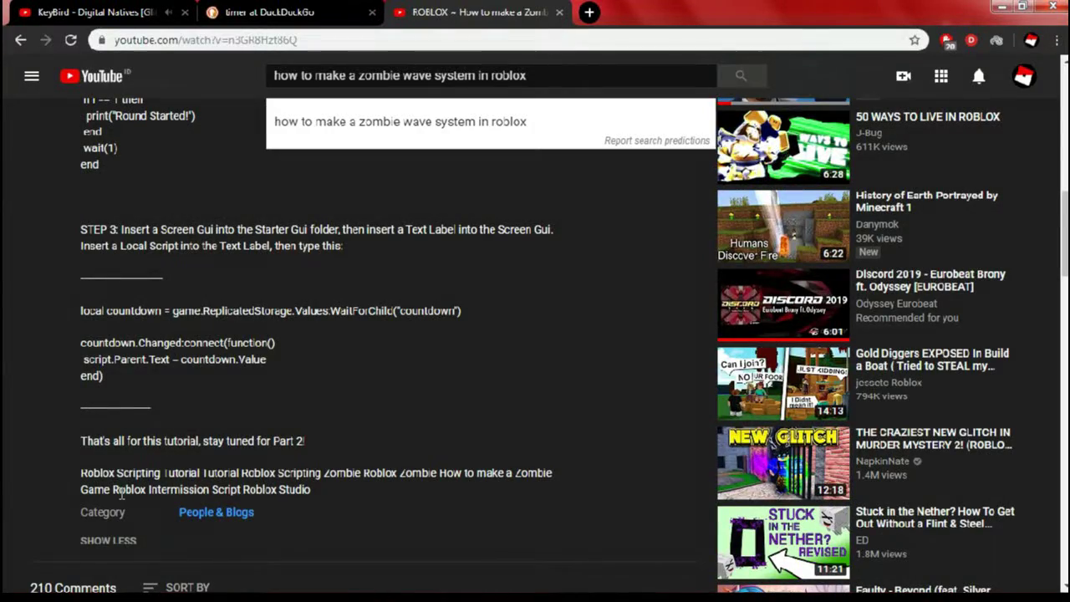
{"action": "scroll", "coordinate": [167, 459], "scroll_direction": "up", "scroll_amount": 4}
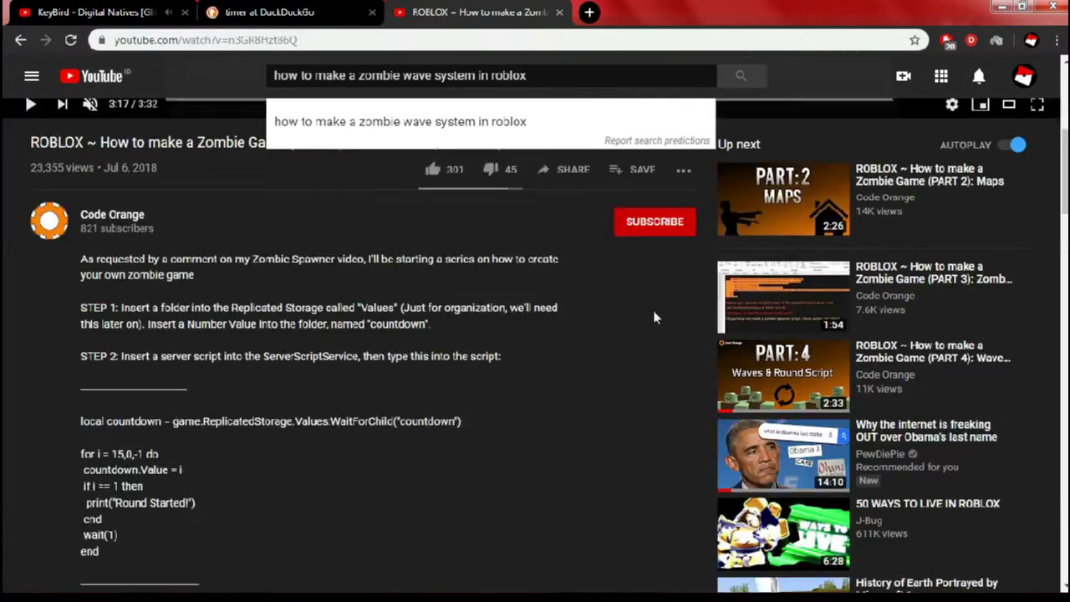
{"action": "scroll", "coordinate": [654, 317], "scroll_direction": "down", "scroll_amount": 3}
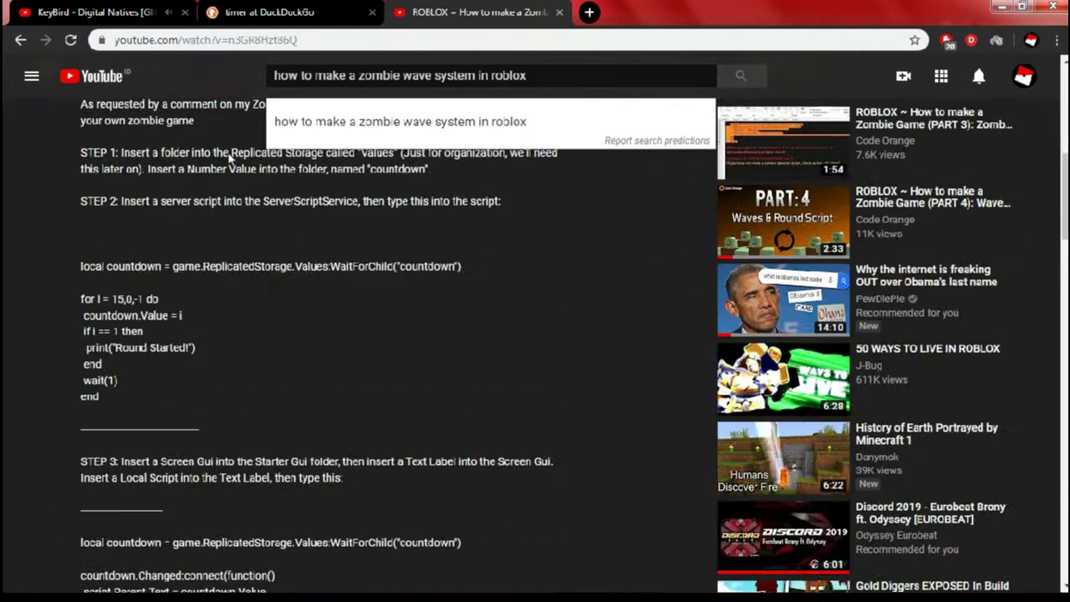
Search YouTube for "how to make a wave system in roblox", browse the results and open "zombie wave on roblox part one"
{"action": "key", "text": "Return"}
{"action": "scroll", "coordinate": [906, 372], "scroll_direction": "down", "scroll_amount": 13}
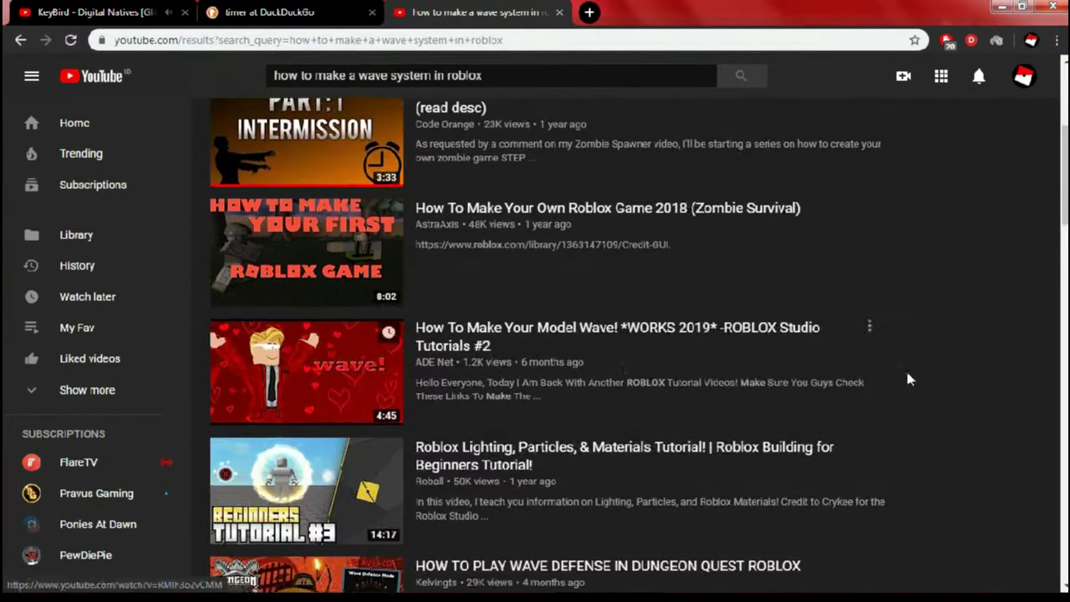
{"action": "scroll", "coordinate": [910, 377], "scroll_direction": "down", "scroll_amount": 3}
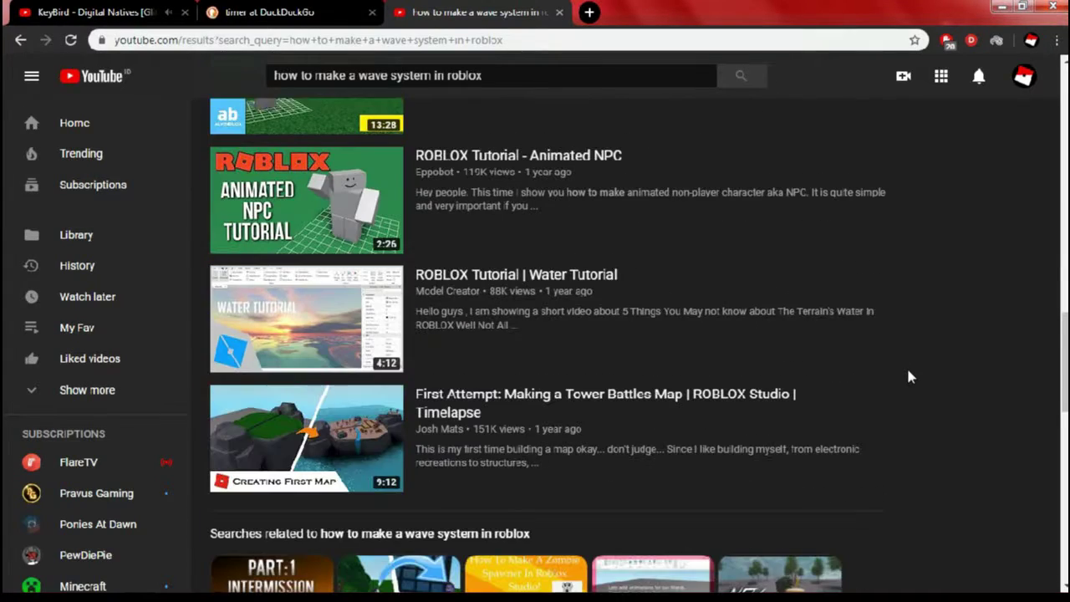
{"action": "scroll", "coordinate": [908, 375], "scroll_direction": "down", "scroll_amount": 9}
{"action": "left_click", "coordinate": [300, 226]}
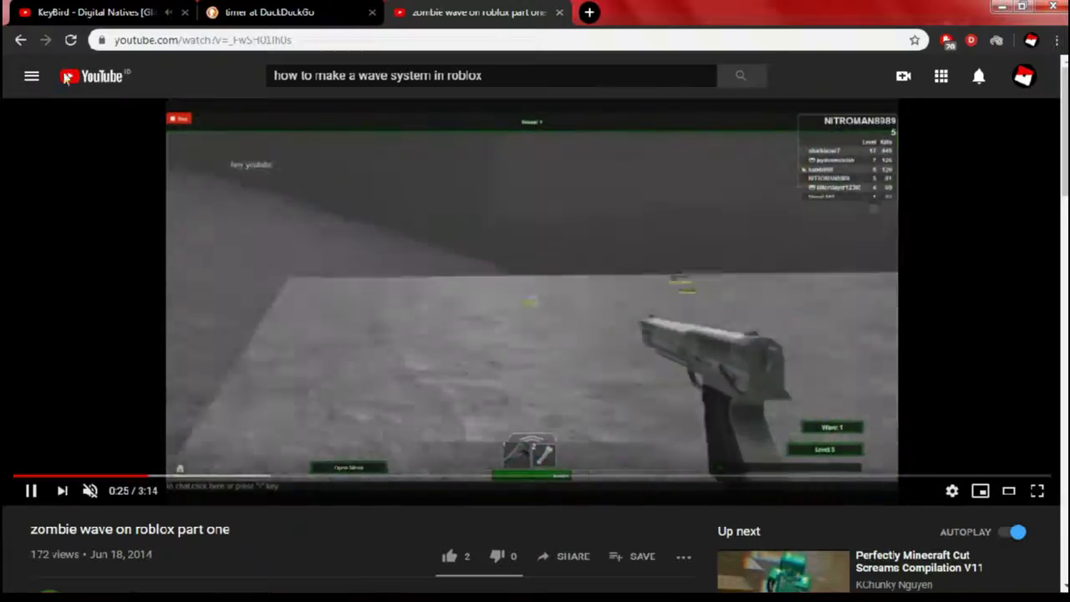
Return to the results and skim the Zombie Game Part 4 video on waves and round looping
{"action": "key", "text": "alt+Left"}
{"action": "scroll", "coordinate": [599, 264], "scroll_direction": "up", "scroll_amount": 10}
{"action": "left_click", "coordinate": [585, 222]}
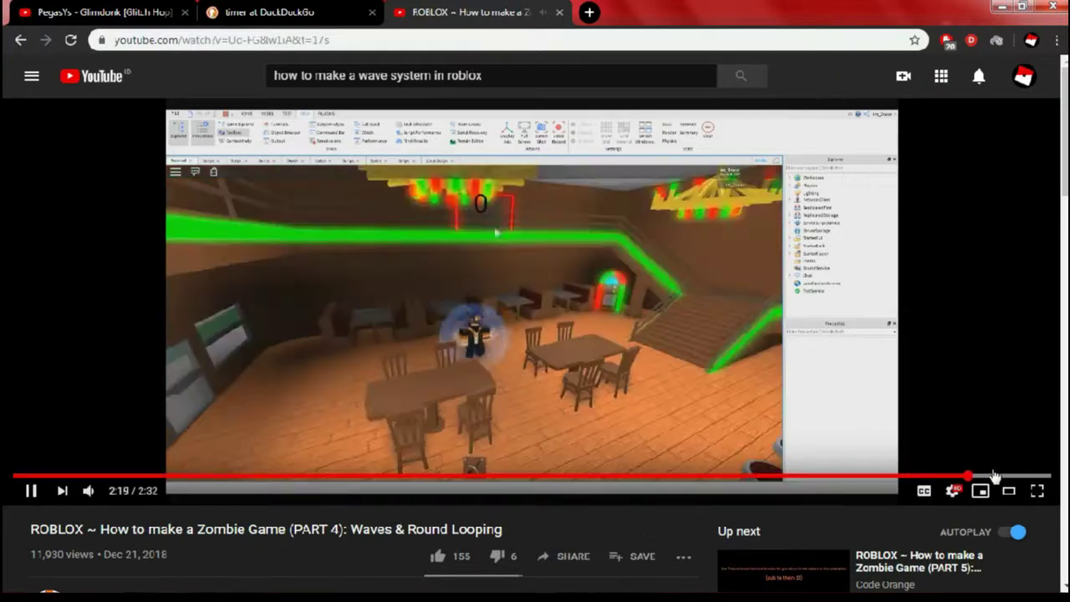
{"action": "scroll", "coordinate": [785, 375], "scroll_direction": "down", "scroll_amount": 3}
Open the series' Part 7 video on lag improvements, check its description and footage, and return to the search results
{"action": "left_click", "coordinate": [786, 374]}
{"action": "left_click", "coordinate": [783, 451]}
{"action": "scroll", "coordinate": [382, 329], "scroll_direction": "down", "scroll_amount": 4}
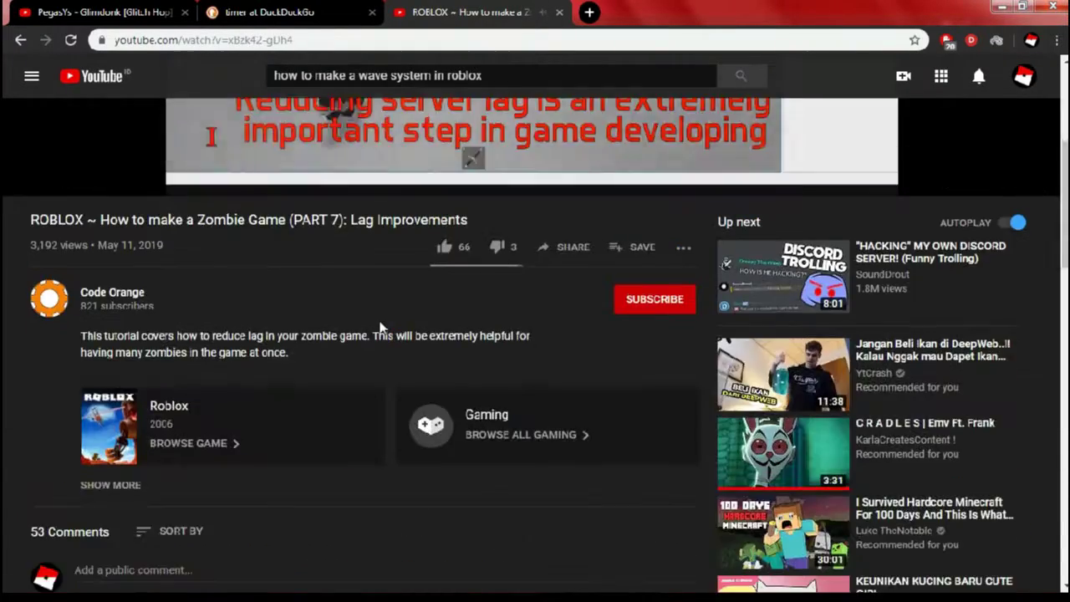
{"action": "scroll", "coordinate": [382, 329], "scroll_direction": "up", "scroll_amount": 4}
{"action": "left_click", "coordinate": [923, 477]}
{"action": "key", "text": "alt+Left"}
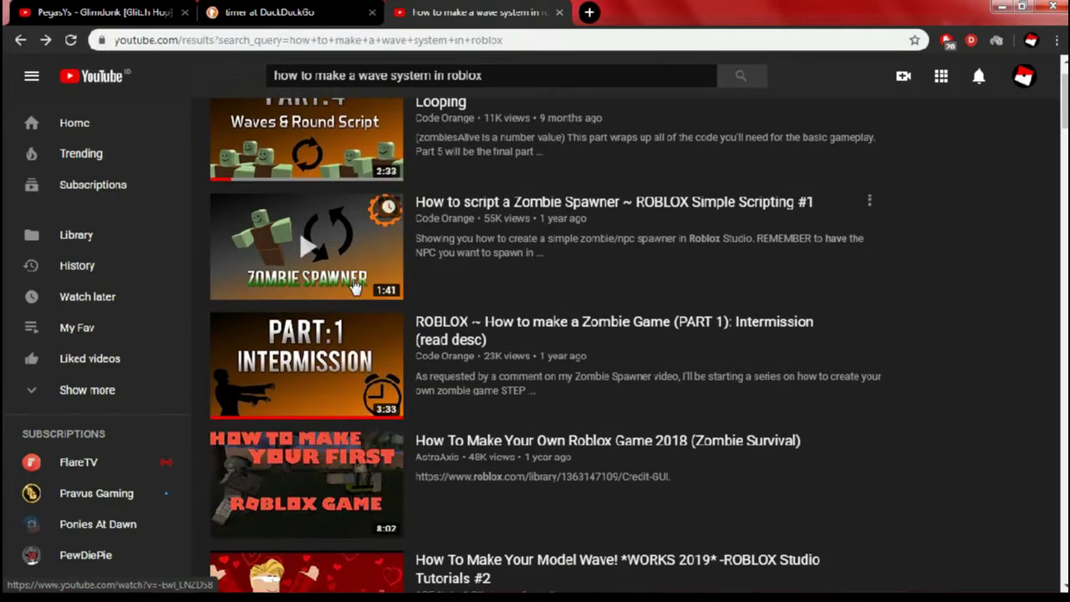
Search for "how to make a intermission system in roblox", skim the Roblox Status Bar Tutorial and browse the other results
{"action": "scroll", "coordinate": [678, 493], "scroll_direction": "down", "scroll_amount": 6}
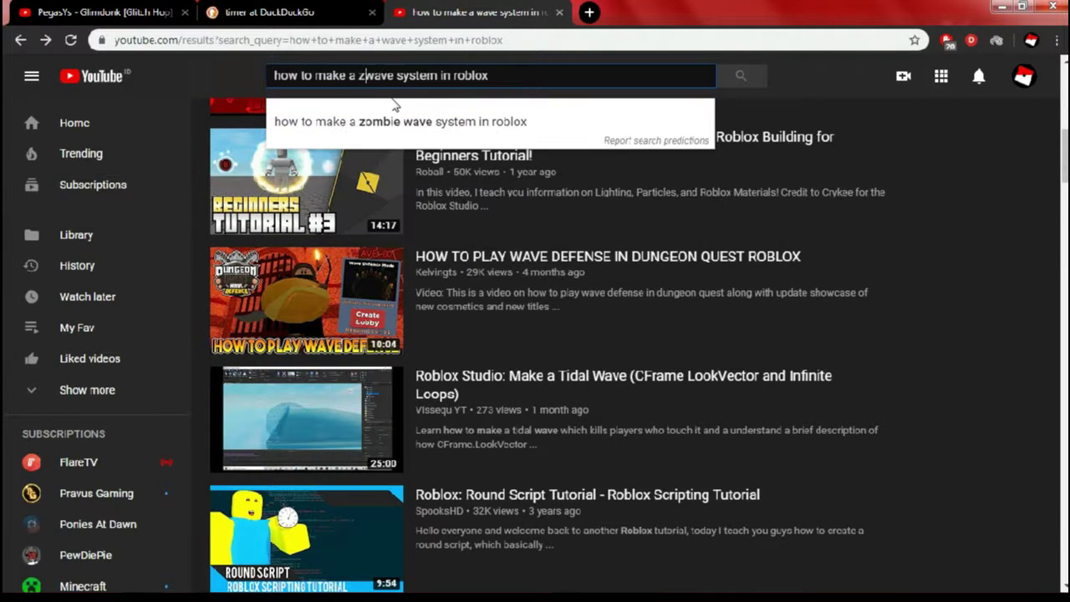
{"action": "type", "text": "ombie"}
{"action": "key", "text": "Return"}
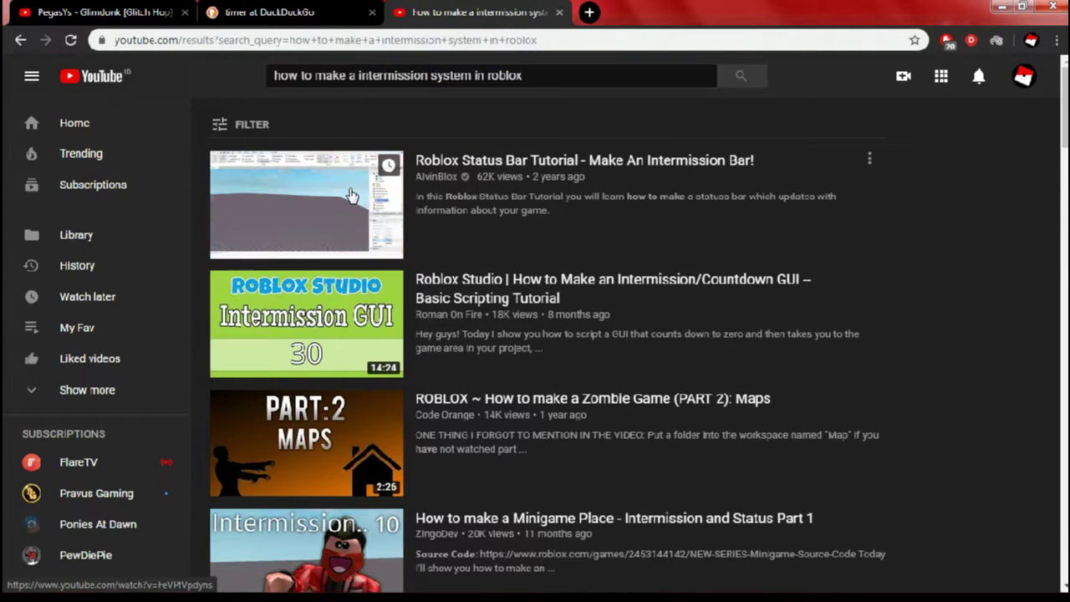
{"action": "left_click", "coordinate": [351, 194]}
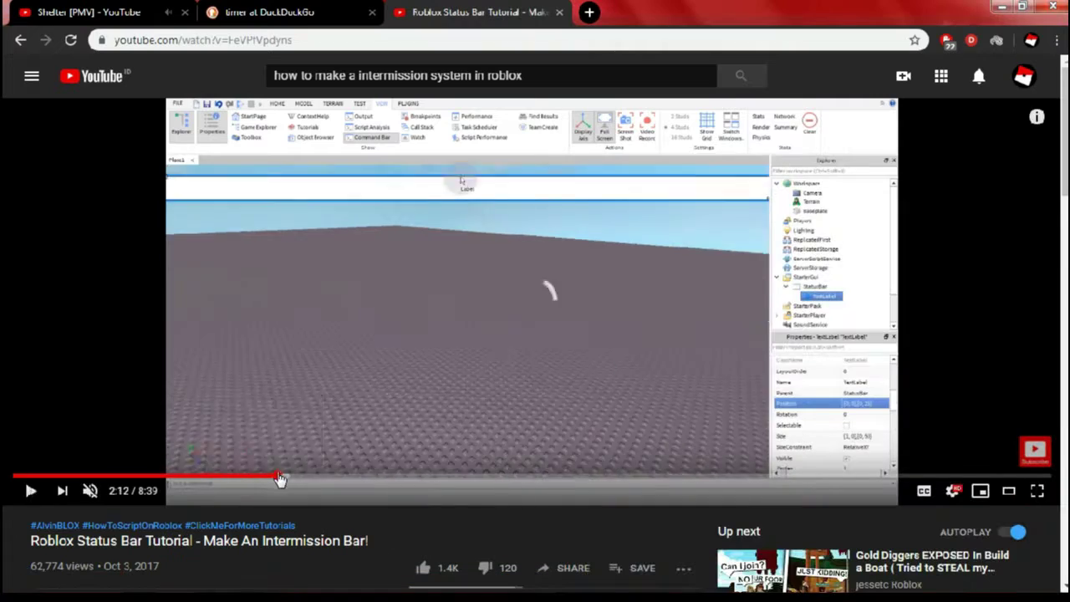
{"action": "left_click", "coordinate": [20, 39]}
{"action": "scroll", "coordinate": [895, 372], "scroll_direction": "down", "scroll_amount": 3}
{"action": "scroll", "coordinate": [893, 371], "scroll_direction": "down", "scroll_amount": 3}
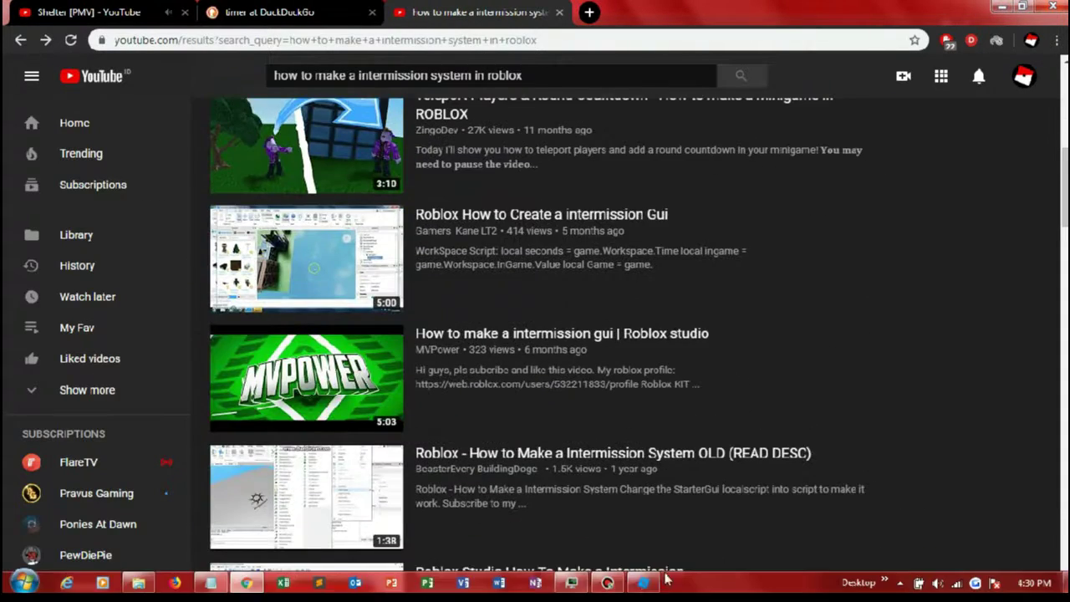
Search YouTube for "how to make a chat in roblox" and look through the results
{"action": "left_click_drag", "start_coordinate": [471, 76], "coordinate": [361, 77]}
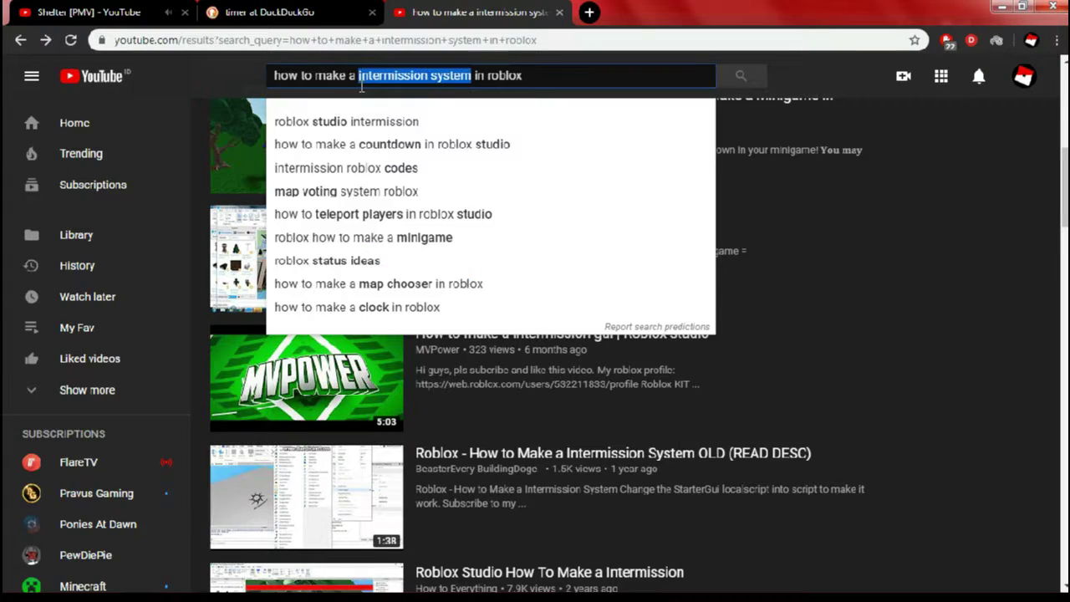
{"action": "type", "text": "chat"}
{"action": "key", "text": "Return"}
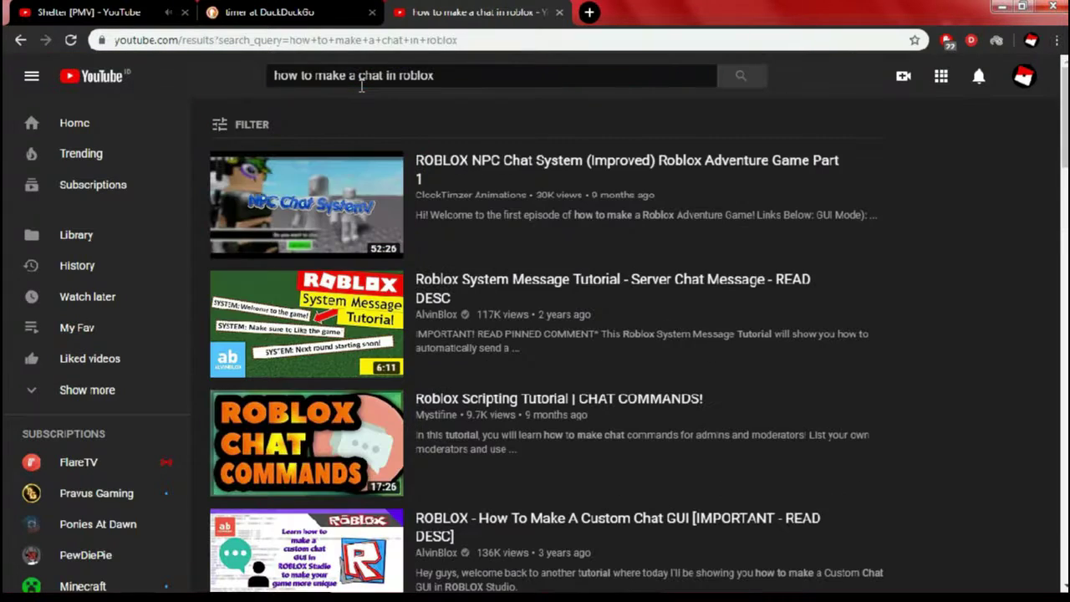
{"action": "scroll", "coordinate": [361, 87], "scroll_direction": "down", "scroll_amount": 4}
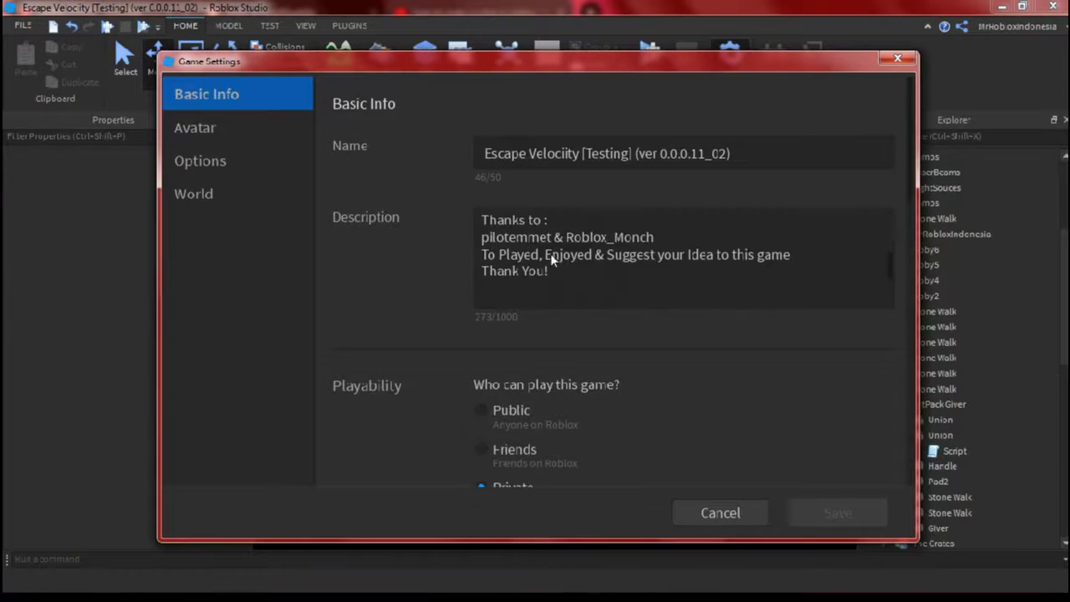
Review the game's description and the other Game Settings pages in Roblox Studio, and close the settings without saving
{"action": "scroll", "coordinate": [776, 406], "scroll_direction": "down", "scroll_amount": 5}
{"action": "scroll", "coordinate": [583, 266], "scroll_direction": "up", "scroll_amount": 5}
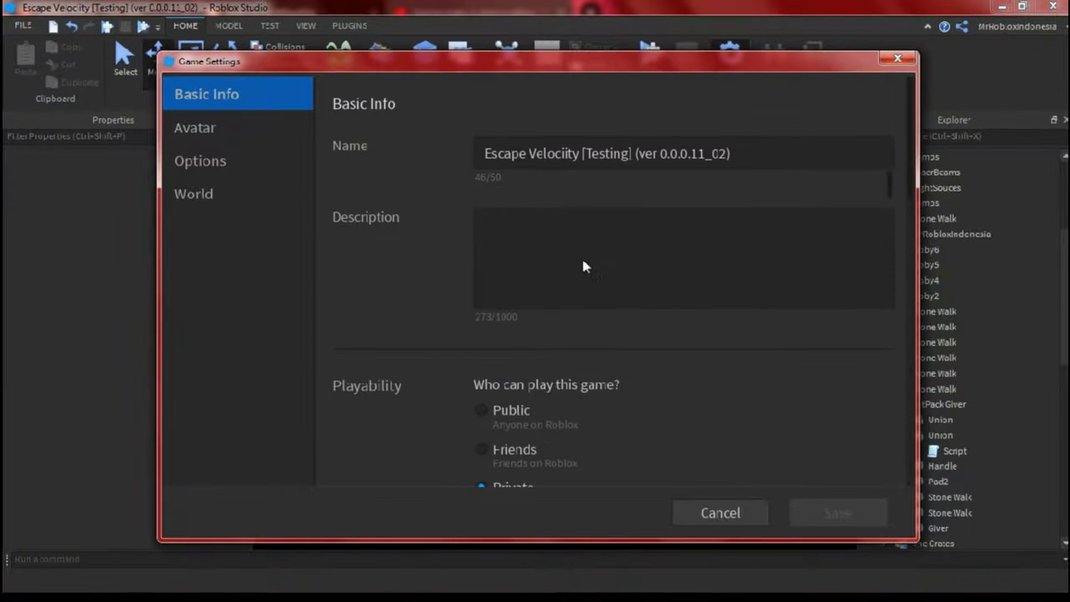
{"action": "left_click", "coordinate": [226, 138]}
{"action": "left_click", "coordinate": [209, 193]}
{"action": "key", "text": "Escape"}
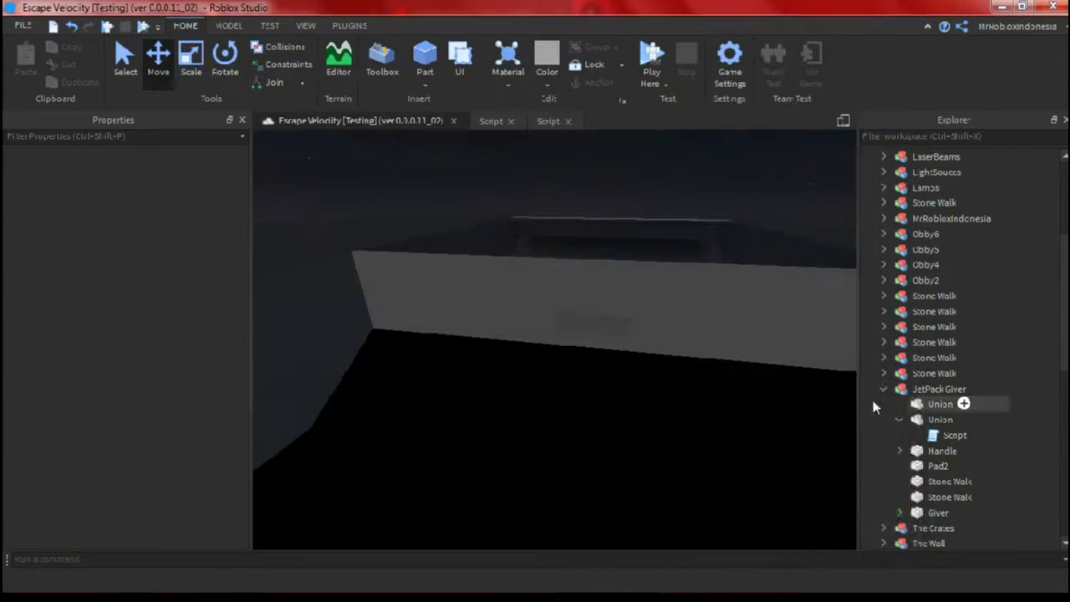
Use the View Selector to turn the camera to the bottom view of the map
{"action": "left_click", "coordinate": [593, 322]}
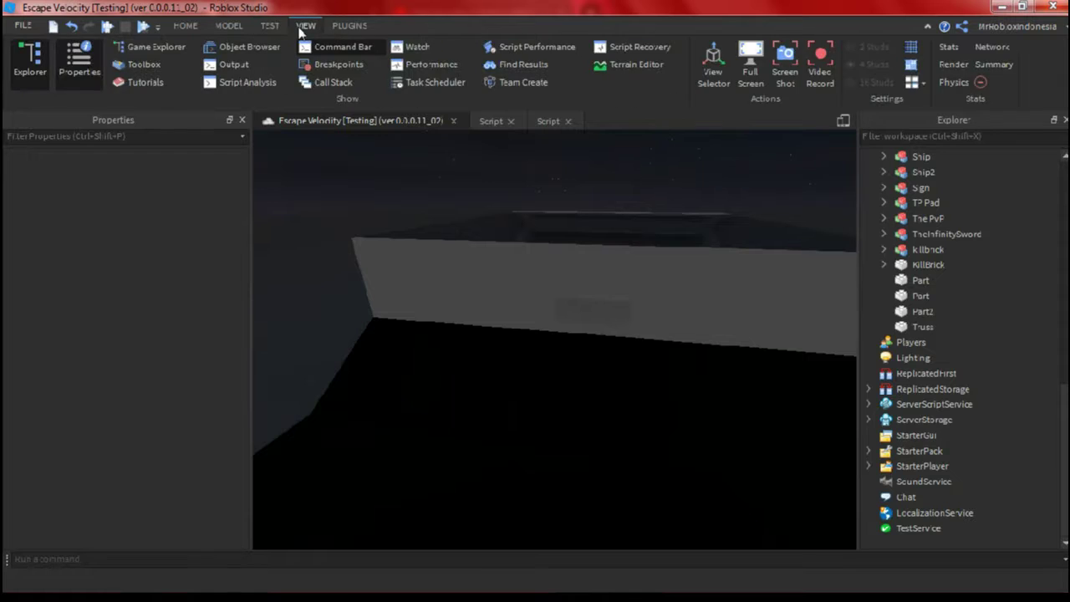
{"action": "left_click", "coordinate": [806, 212]}
{"action": "right_click_drag", "start_coordinate": [812, 214], "coordinate": [420, 323]}
{"action": "left_click", "coordinate": [809, 216]}
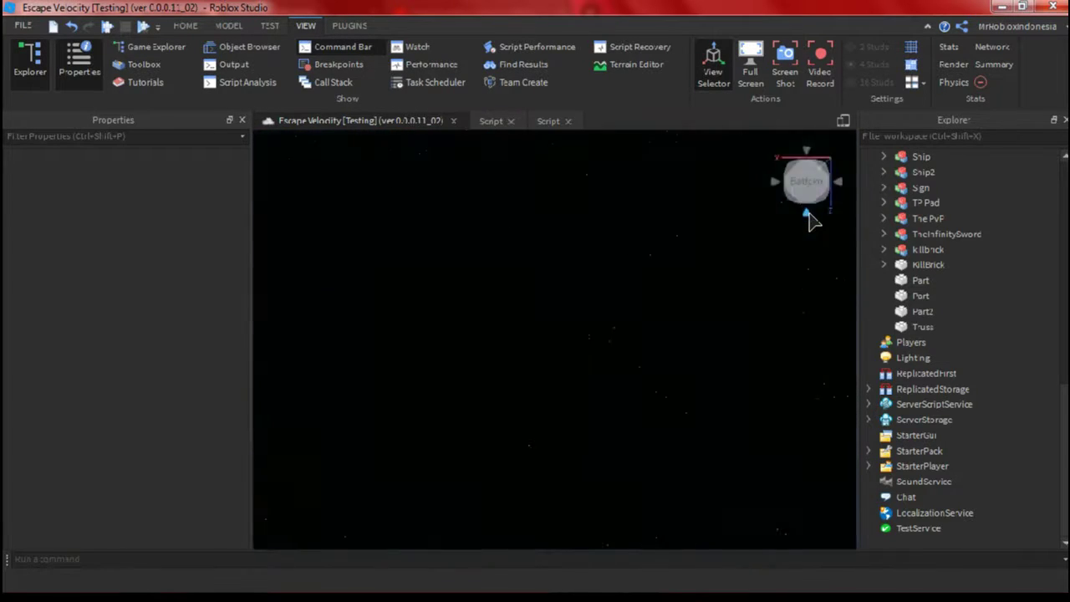
{"action": "left_click", "coordinate": [778, 184]}
{"action": "left_click", "coordinate": [814, 172]}
{"action": "left_click", "coordinate": [839, 194]}
{"action": "right_click_drag", "start_coordinate": [841, 195], "coordinate": [647, 316]}
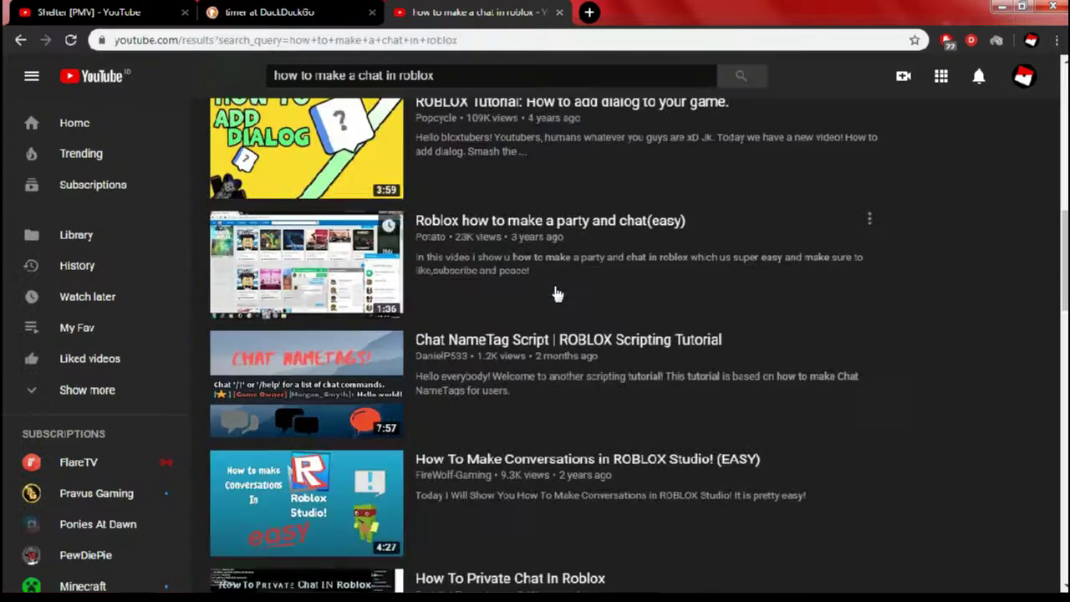
Search YouTube for "npc chat system roblox", and skim the Boss/NPC Quest System | Roblox video from the results
{"action": "left_click", "coordinate": [361, 123]}
{"action": "scroll", "coordinate": [375, 279], "scroll_direction": "down", "scroll_amount": 10}
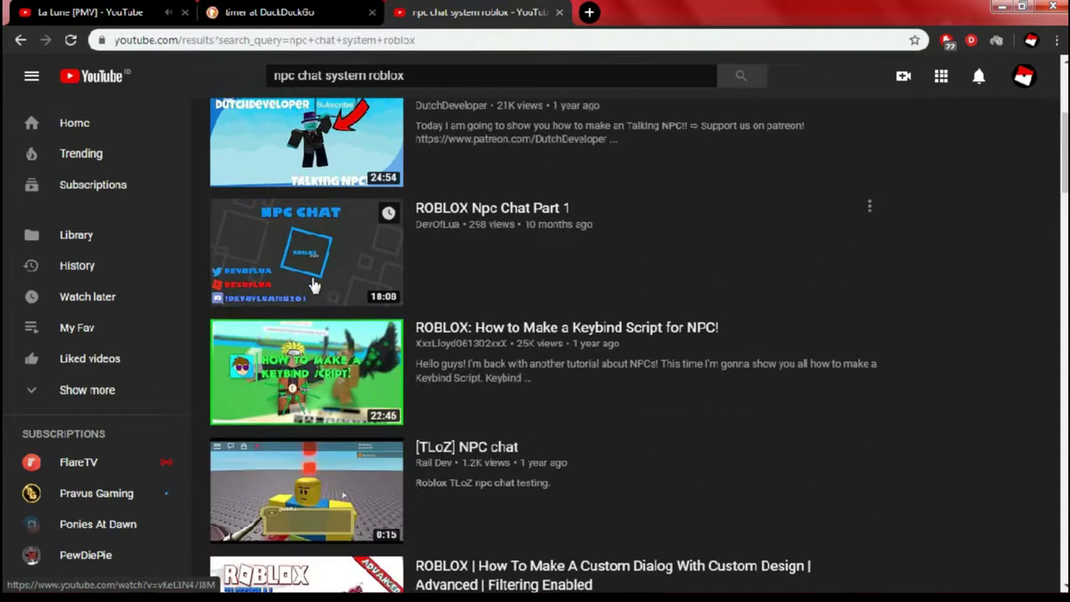
{"action": "left_click", "coordinate": [351, 371]}
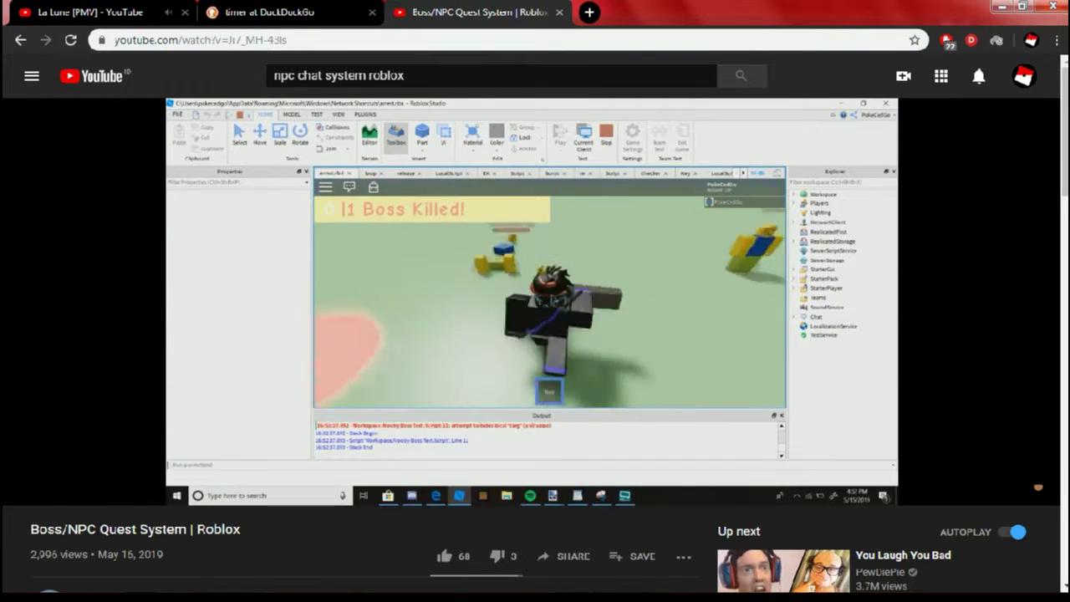
{"action": "left_click", "coordinate": [336, 353]}
{"action": "left_click", "coordinate": [30, 491]}
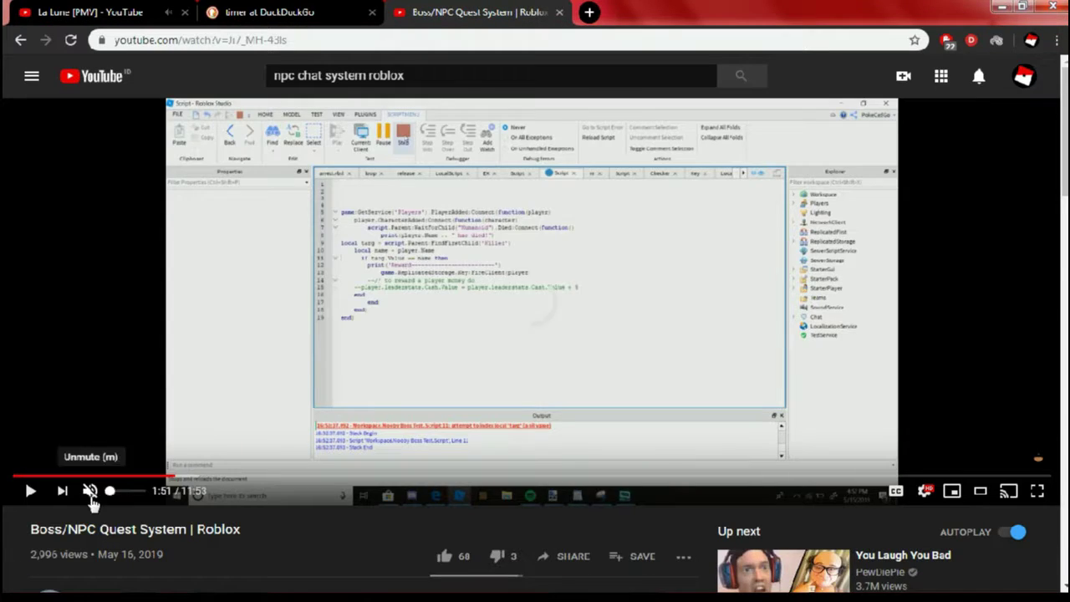
{"action": "left_click", "coordinate": [191, 476]}
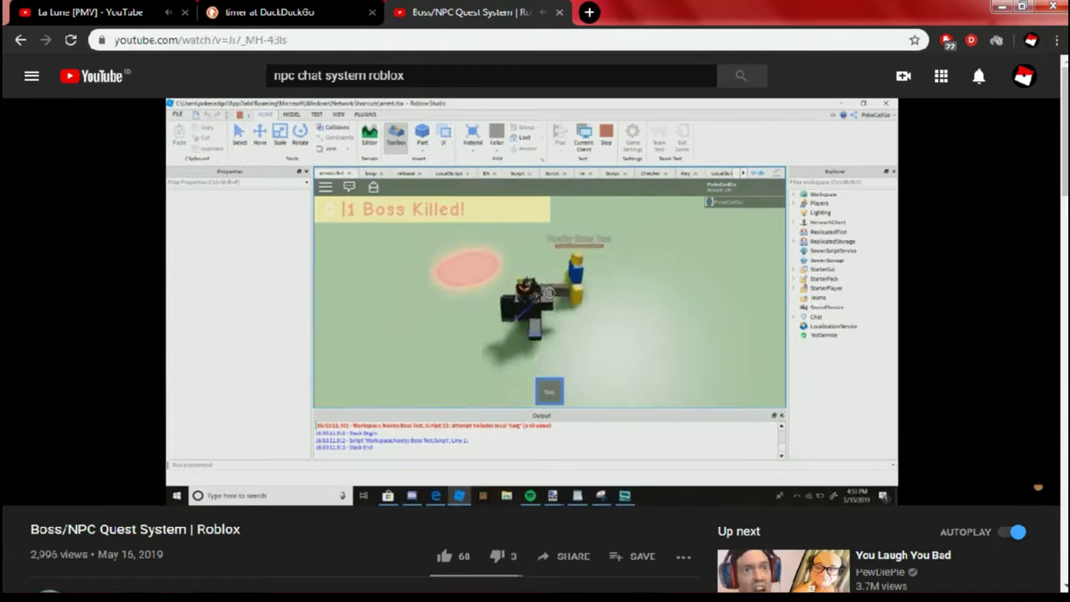
{"action": "key", "text": "alt+Left"}
{"action": "scroll", "coordinate": [340, 260], "scroll_direction": "down", "scroll_amount": 5}
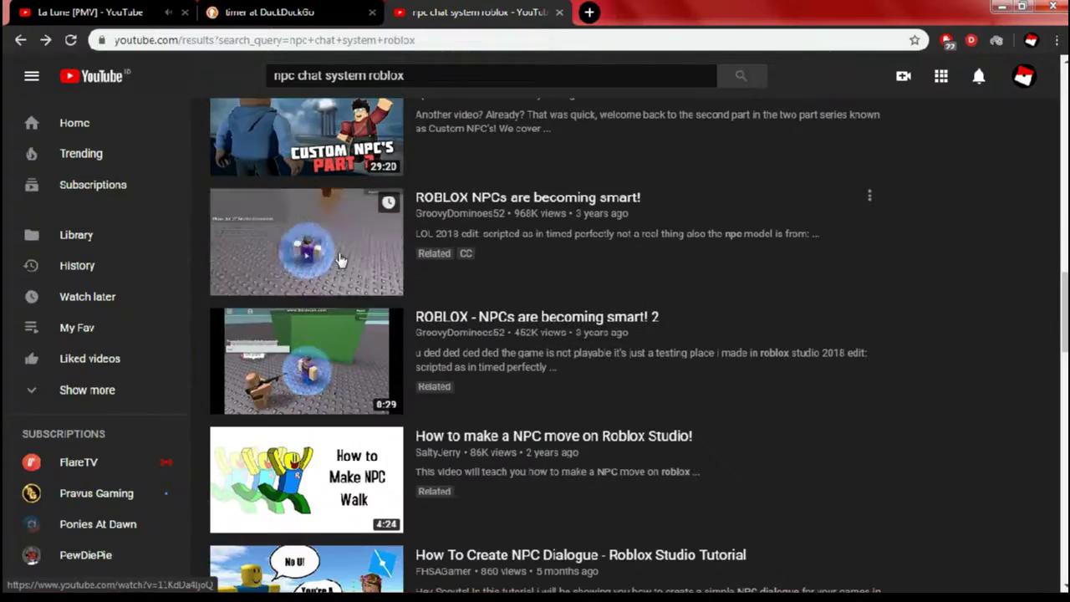
Search for "simple npc chat system roblox", and skim the video "ROBLOX NPCs are becoming smart!" and its comments
{"action": "type", "text": "ple"}
{"action": "key", "text": "Return"}
{"action": "scroll", "coordinate": [877, 250], "scroll_direction": "down", "scroll_amount": 5}
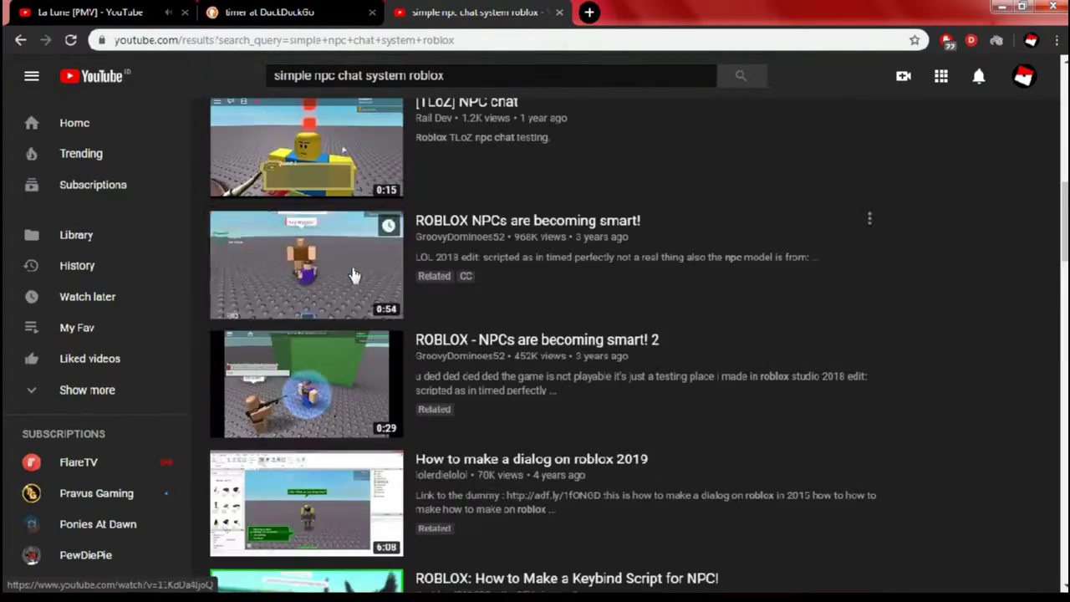
{"action": "left_click", "coordinate": [518, 217]}
{"action": "key", "text": "Right"}
{"action": "key", "text": "Right"}
{"action": "key", "text": "Right"}
{"action": "key", "text": "Right"}
{"action": "key", "text": "Right"}
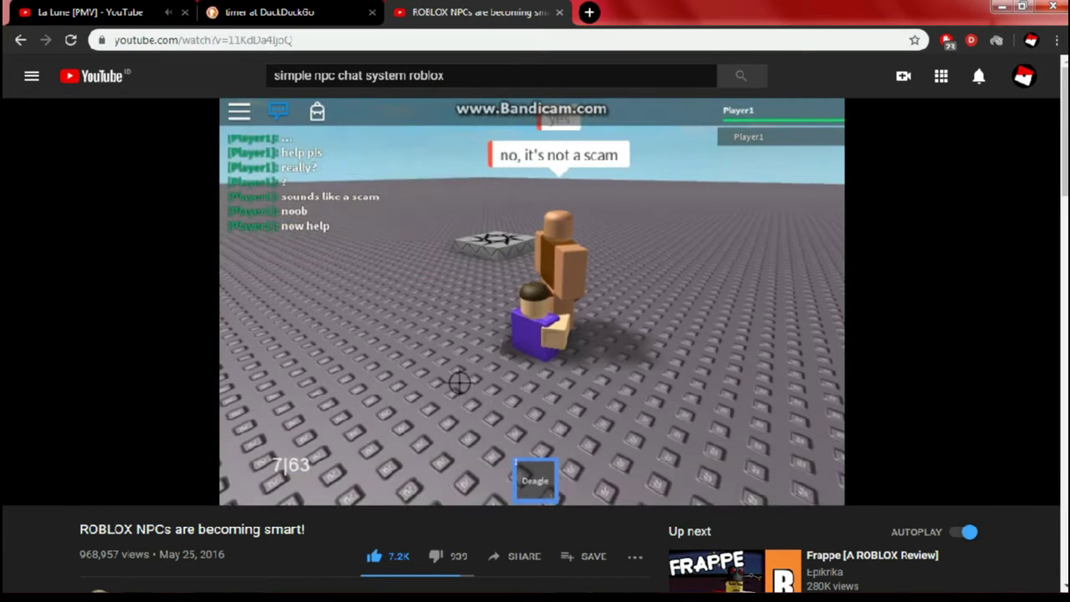
{"action": "scroll", "coordinate": [314, 390], "scroll_direction": "down", "scroll_amount": 10}
{"action": "scroll", "coordinate": [182, 440], "scroll_direction": "down", "scroll_amount": 3}
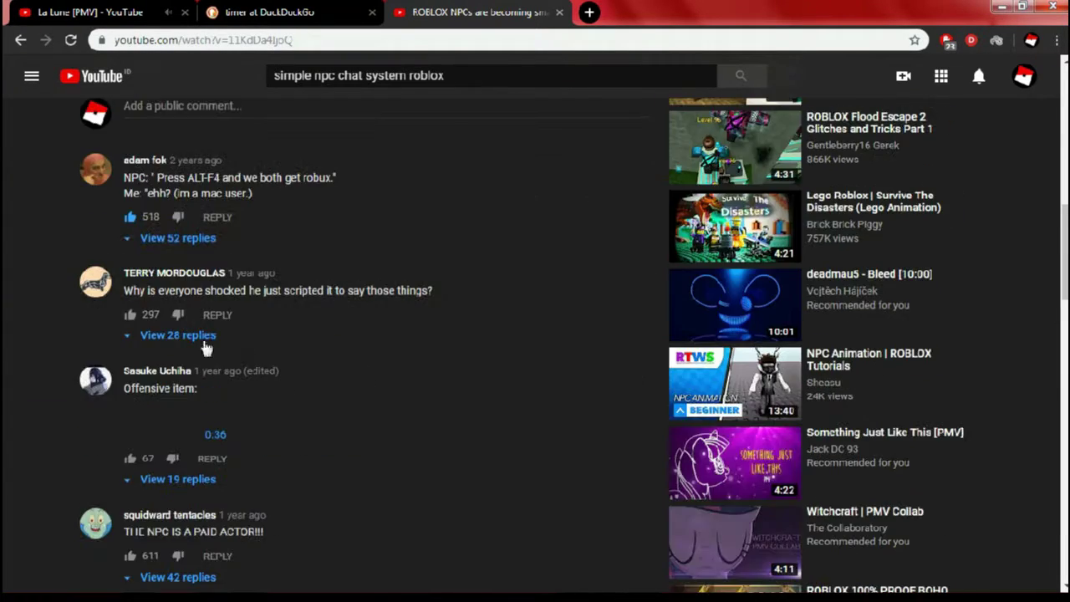
Look through the remaining NPC chat results, and skim the Roblox tutorial--Enemy NPC video found with "how to make a boss roblox studio"
{"action": "key", "text": "alt+Left"}
{"action": "scroll", "coordinate": [712, 320], "scroll_direction": "down", "scroll_amount": 12}
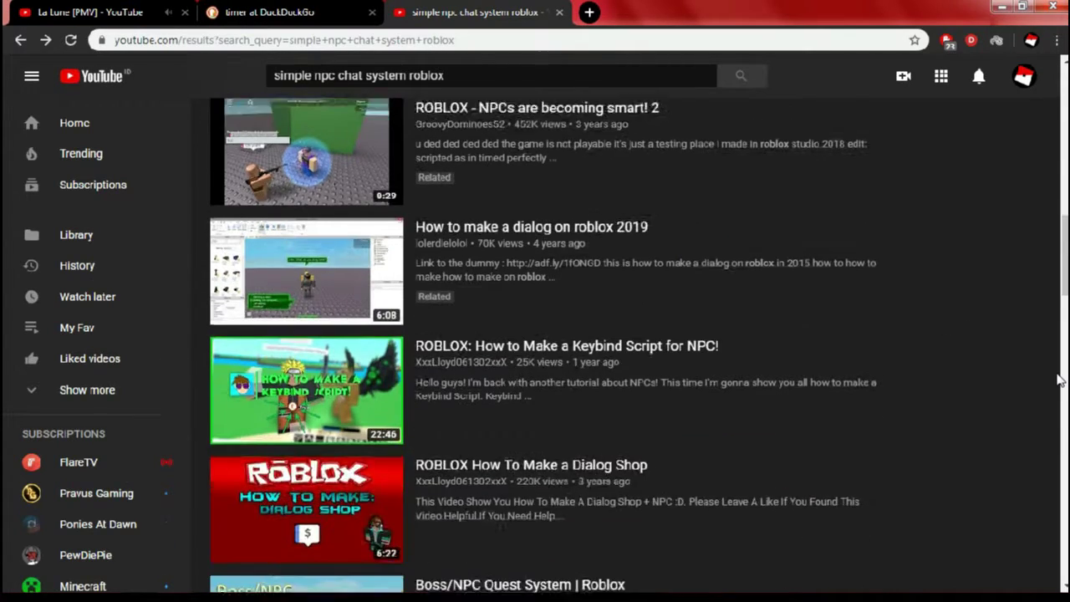
{"action": "scroll", "coordinate": [712, 320], "scroll_direction": "down", "scroll_amount": 3}
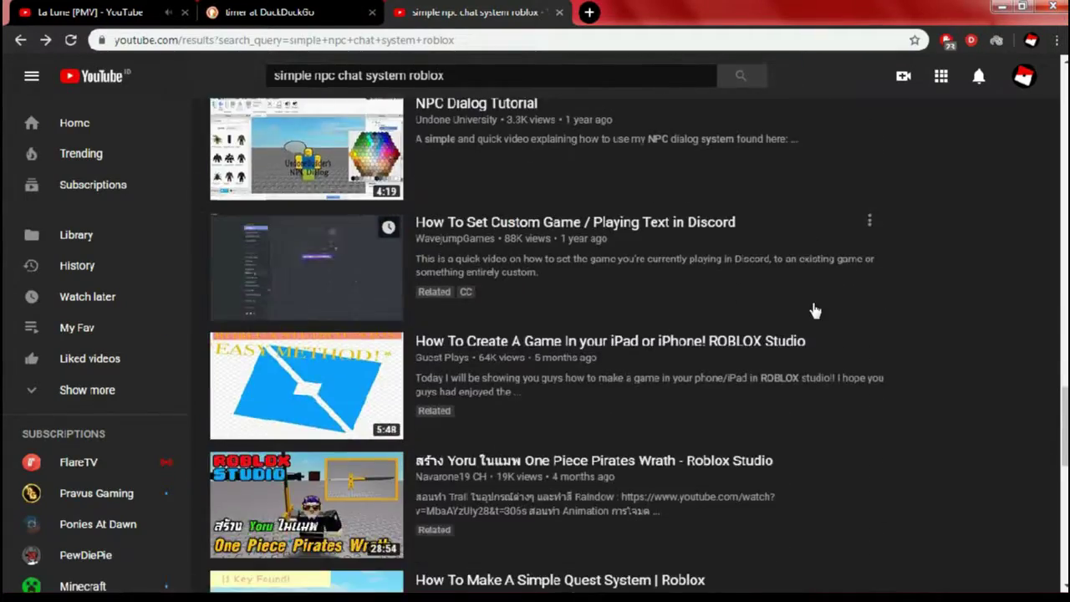
{"action": "left_click", "coordinate": [812, 306]}
{"action": "left_click", "coordinate": [304, 485]}
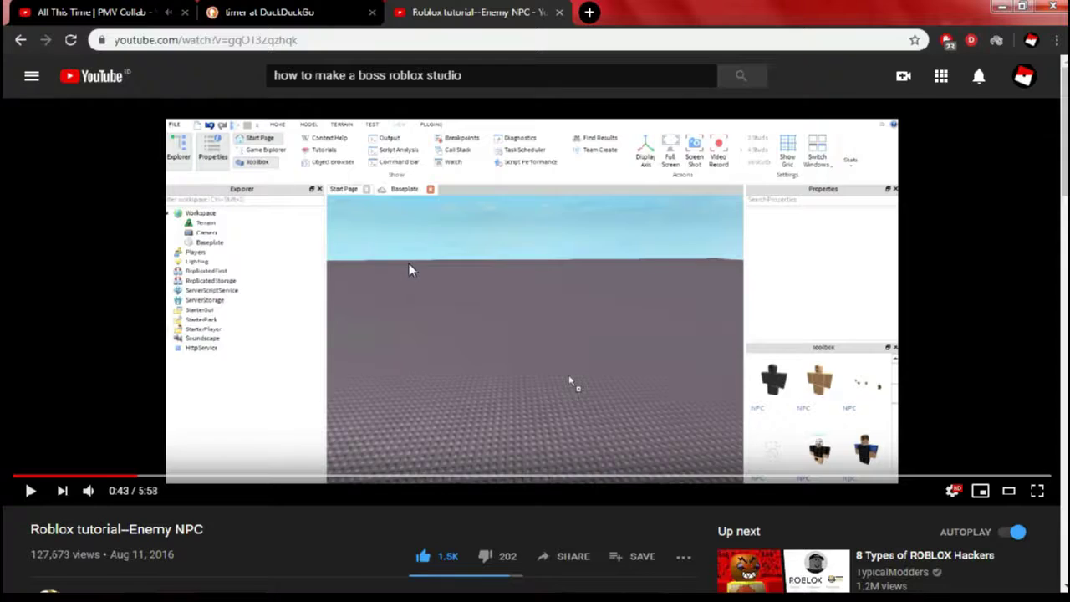
{"action": "left_click", "coordinate": [138, 476]}
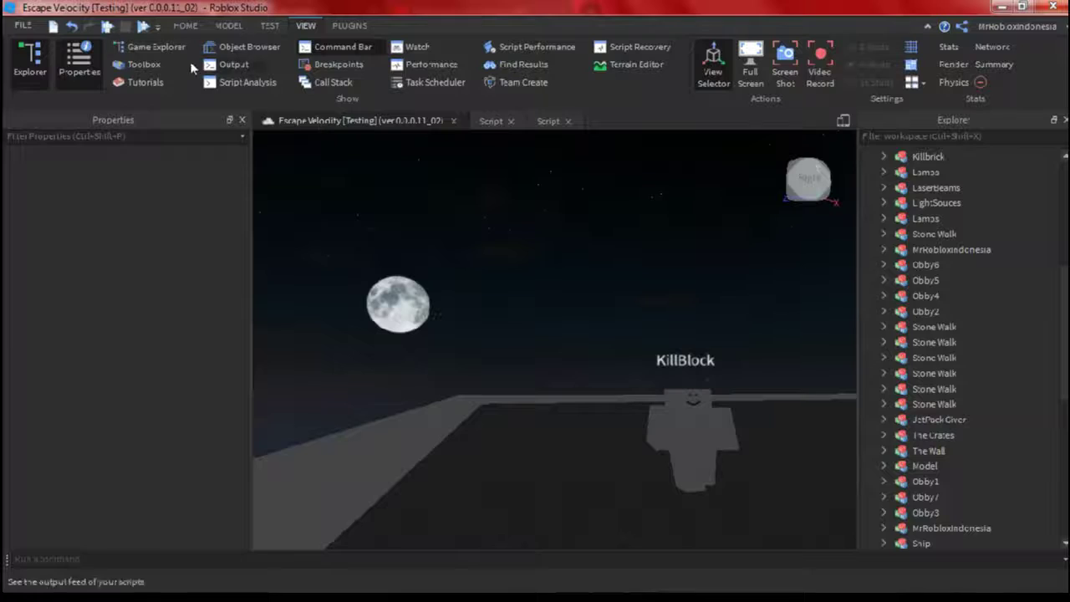
In Roblox Studio, insert the Character Customize NPC model from the Toolbox and inspect it beside the KillBlock model
{"action": "left_click", "coordinate": [39, 238]}
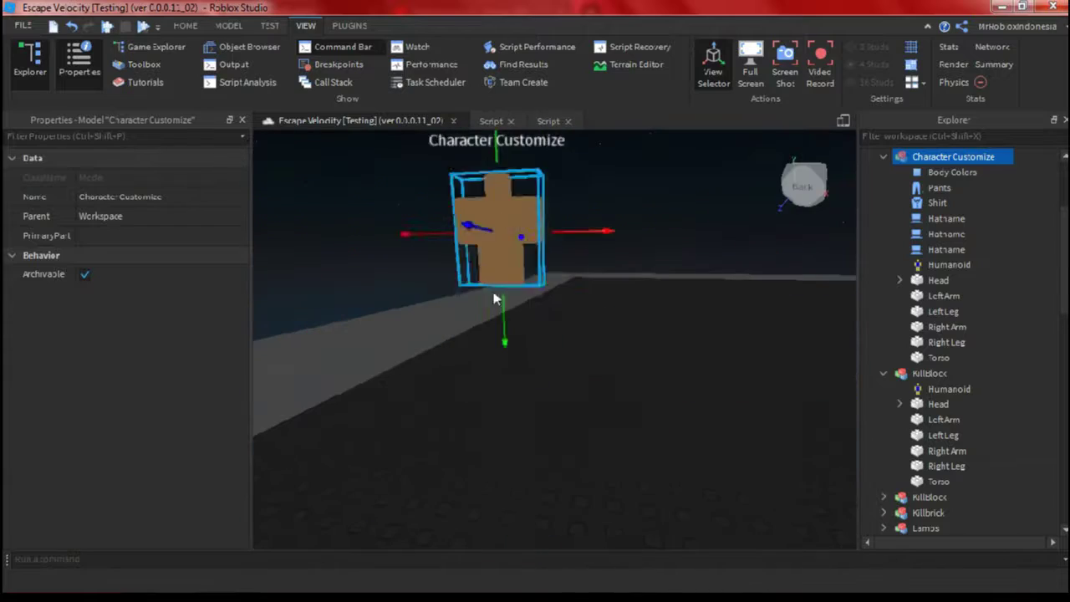
{"action": "left_click", "coordinate": [937, 280]}
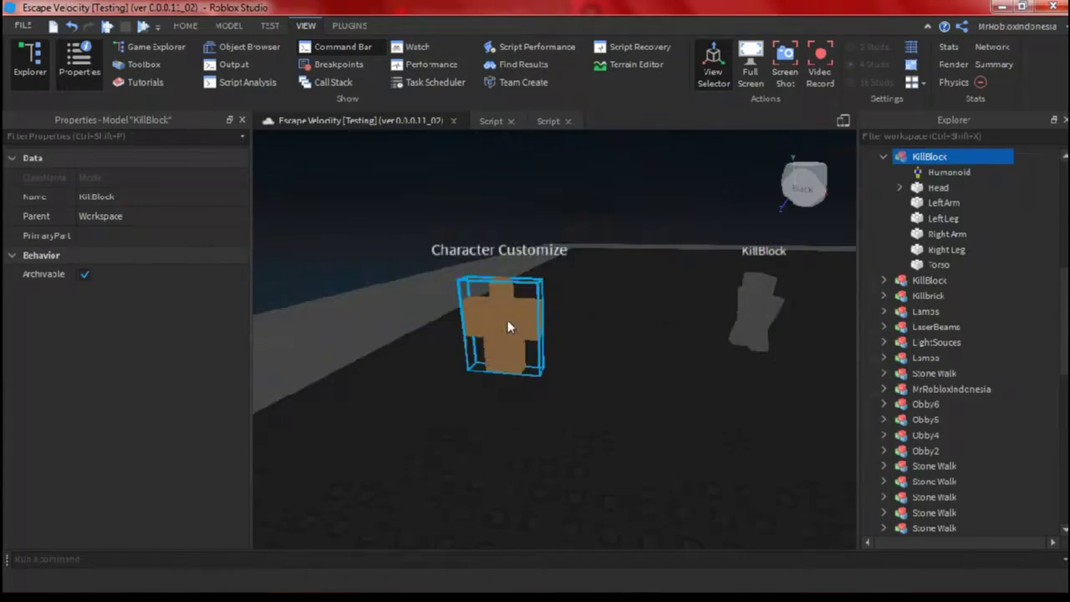
{"action": "key", "text": "alt+Tab"}
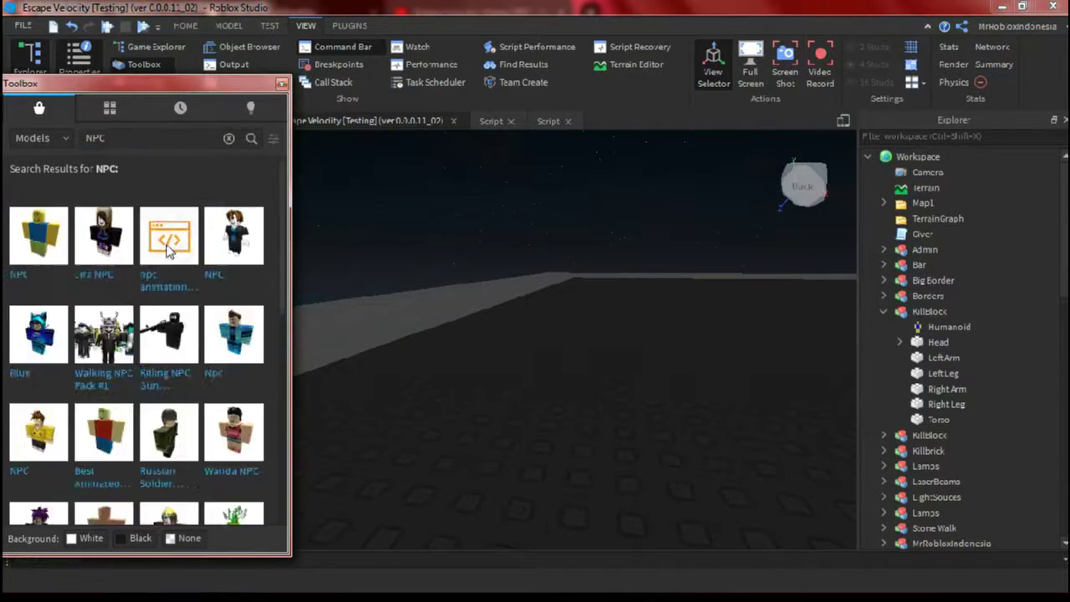
Browse the Toolbox models found for "NPC" and close the Toolbox
{"action": "scroll", "coordinate": [170, 250], "scroll_direction": "down", "scroll_amount": 10}
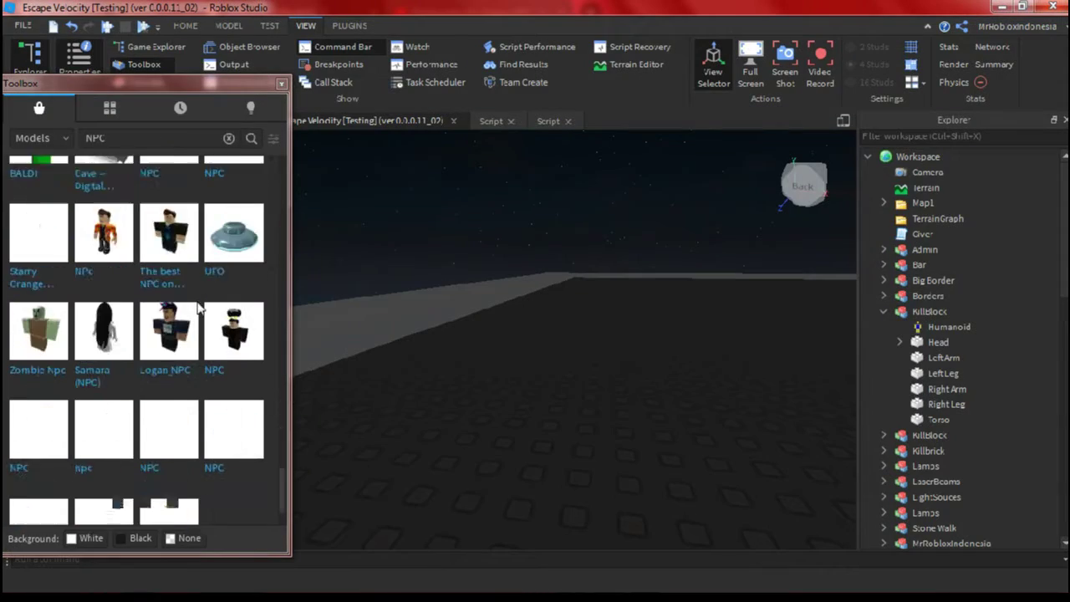
{"action": "scroll", "coordinate": [198, 309], "scroll_direction": "down", "scroll_amount": 5}
{"action": "left_click_drag", "start_coordinate": [282, 500], "coordinate": [286, 162]}
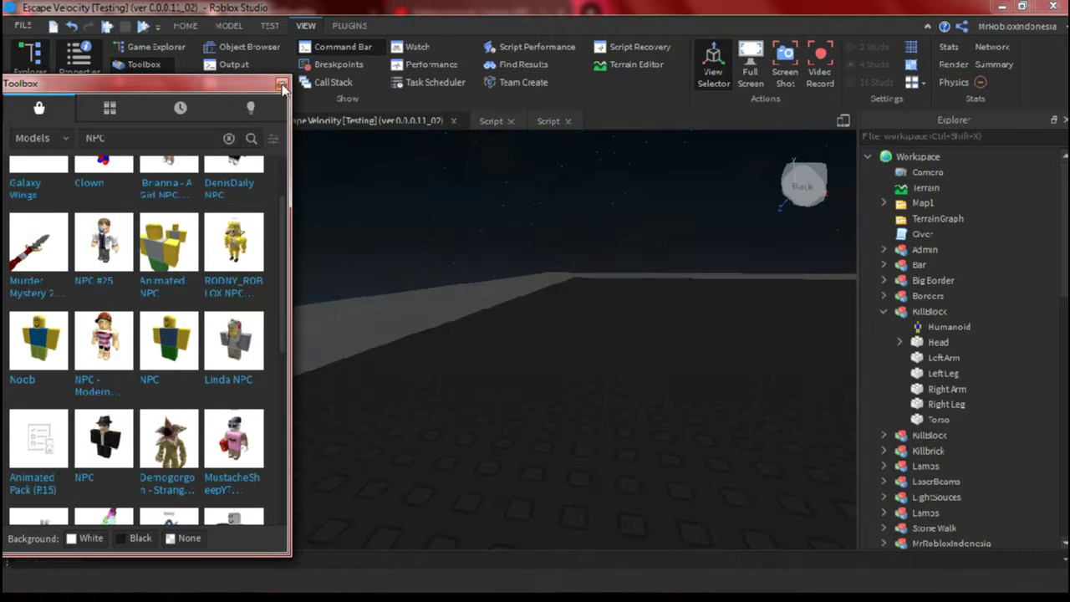
{"action": "left_click", "coordinate": [282, 84]}
Switch to the browser, open YouTube in a new tab, and search for "roblox how to make a health script"
{"action": "key", "text": "alt+Tab"}
{"action": "key", "text": "ctrl+t"}
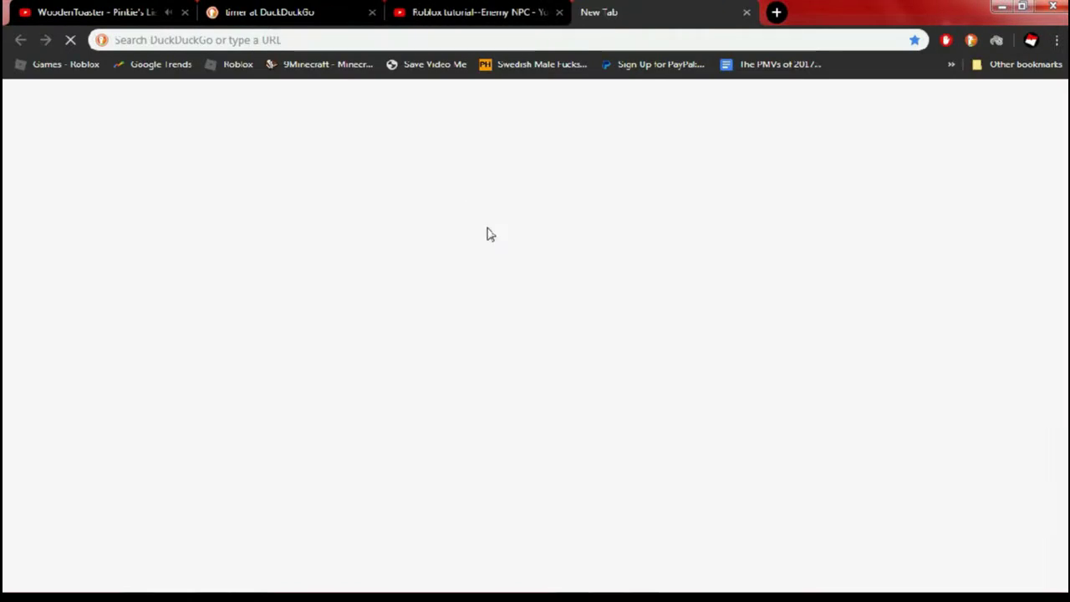
{"action": "left_click", "coordinate": [585, 451]}
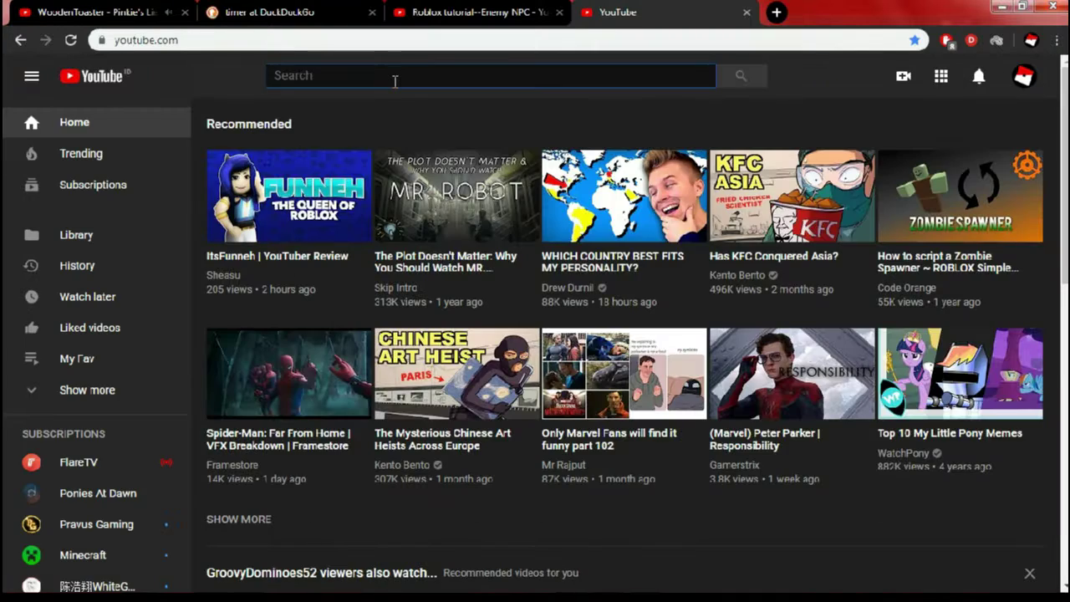
{"action": "type", "text": "to make health ba"}
{"action": "key", "text": "BackSpace"}
{"action": "key", "text": "BackSpace"}
{"action": "type", "text": "scrip"}
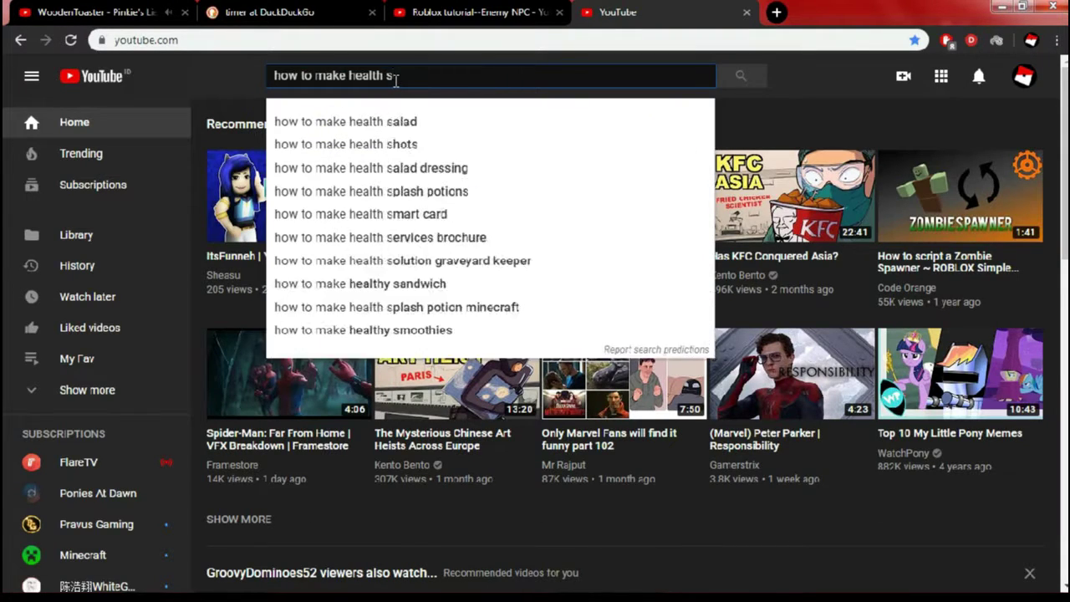
{"action": "key", "text": "Down"}
{"action": "key", "text": "Return"}
{"action": "left_click", "coordinate": [130, 10]}
{"action": "left_click", "coordinate": [661, 11]}
{"action": "scroll", "coordinate": [320, 407], "scroll_direction": "down", "scroll_amount": 8}
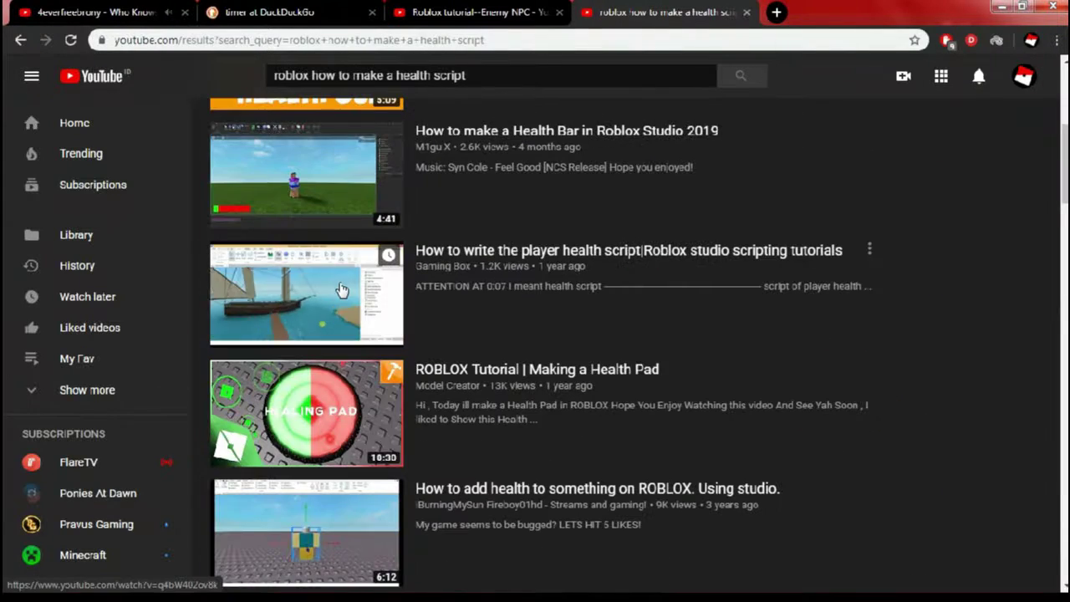
Open the video "How to add health to something on ROBLOX. Using studio." and skim through its humanoid setup
{"action": "left_click", "coordinate": [325, 291]}
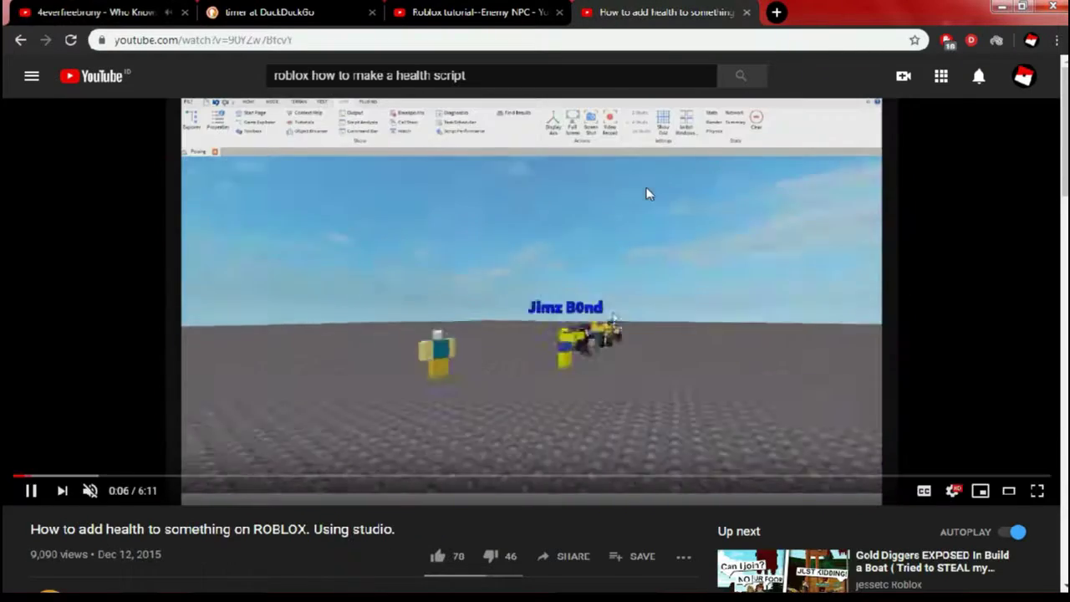
{"action": "left_click", "coordinate": [113, 476]}
{"action": "left_click", "coordinate": [182, 477]}
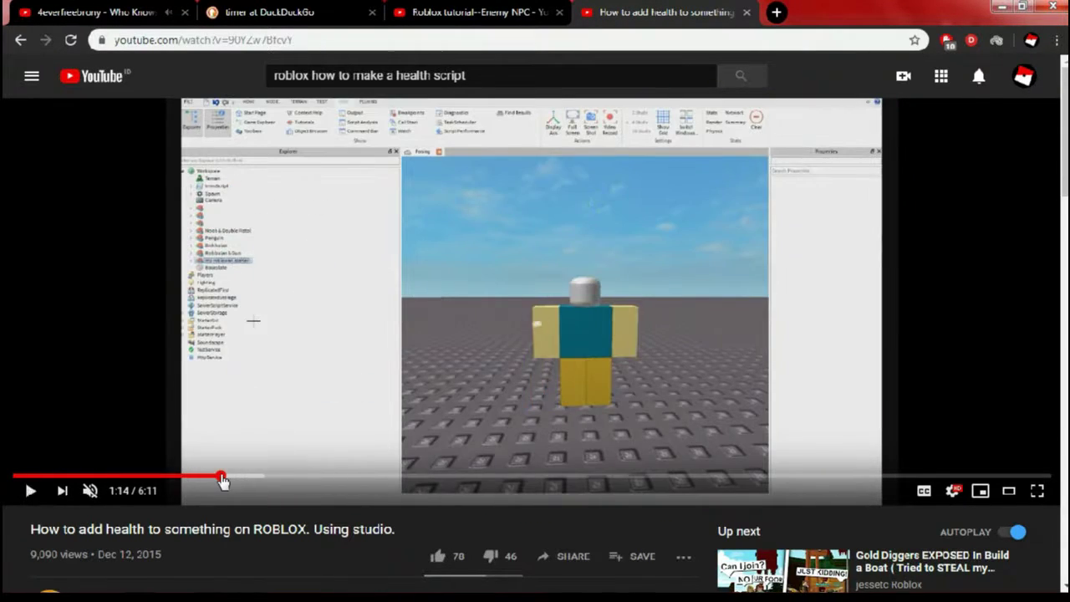
{"action": "left_click_drag", "start_coordinate": [221, 478], "coordinate": [279, 476]}
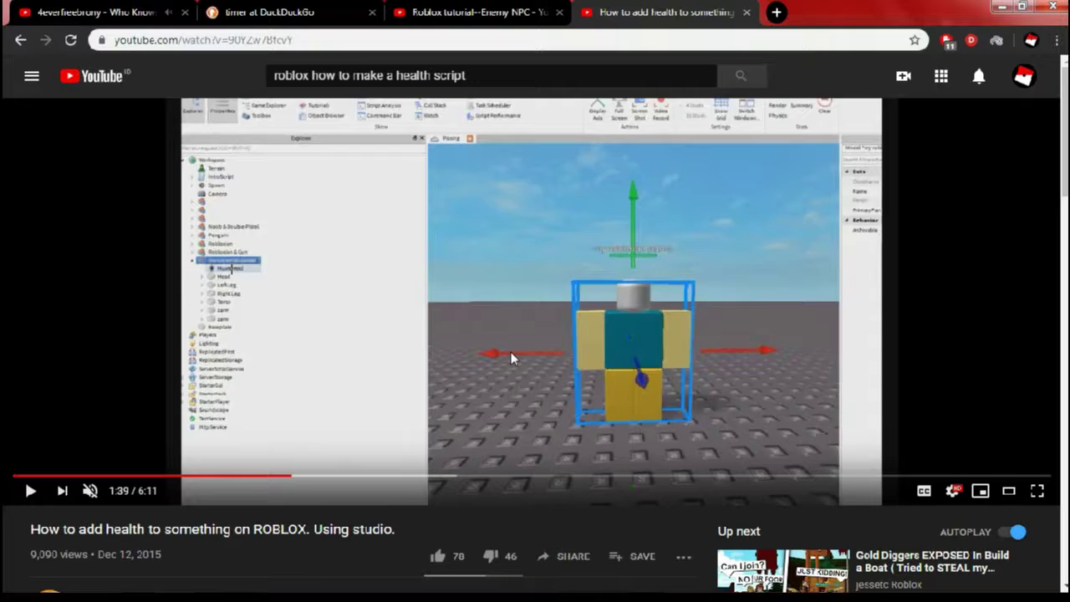
{"action": "left_click", "coordinate": [401, 478]}
{"action": "left_click_drag", "start_coordinate": [401, 478], "coordinate": [447, 476]}
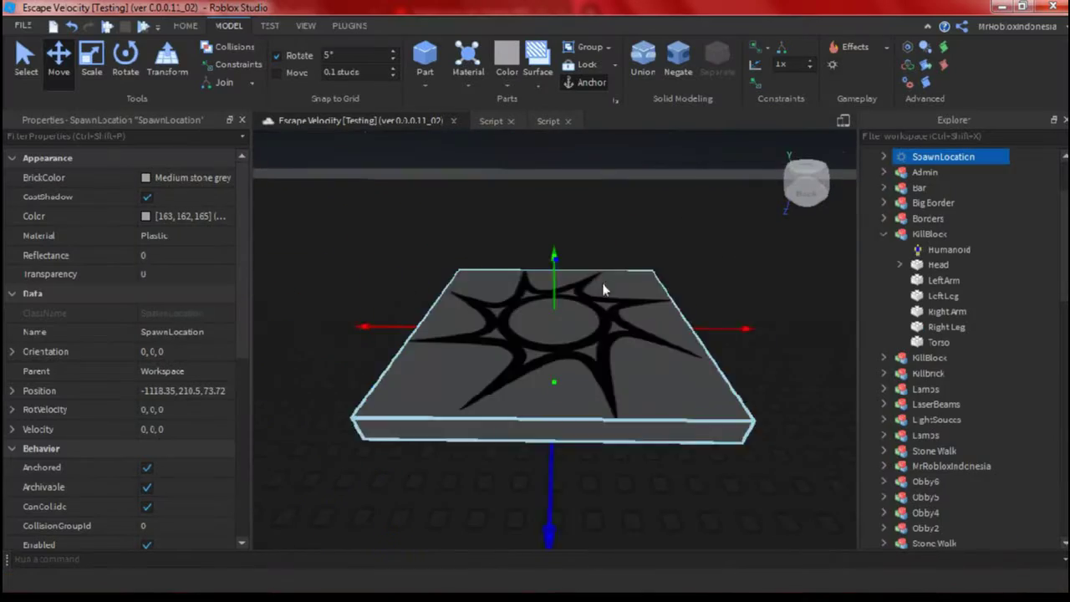
In Roblox Studio, activate the Scale tool for the SpawnLocation pad, and select The Wall model
{"action": "key", "text": "ctrl+3"}
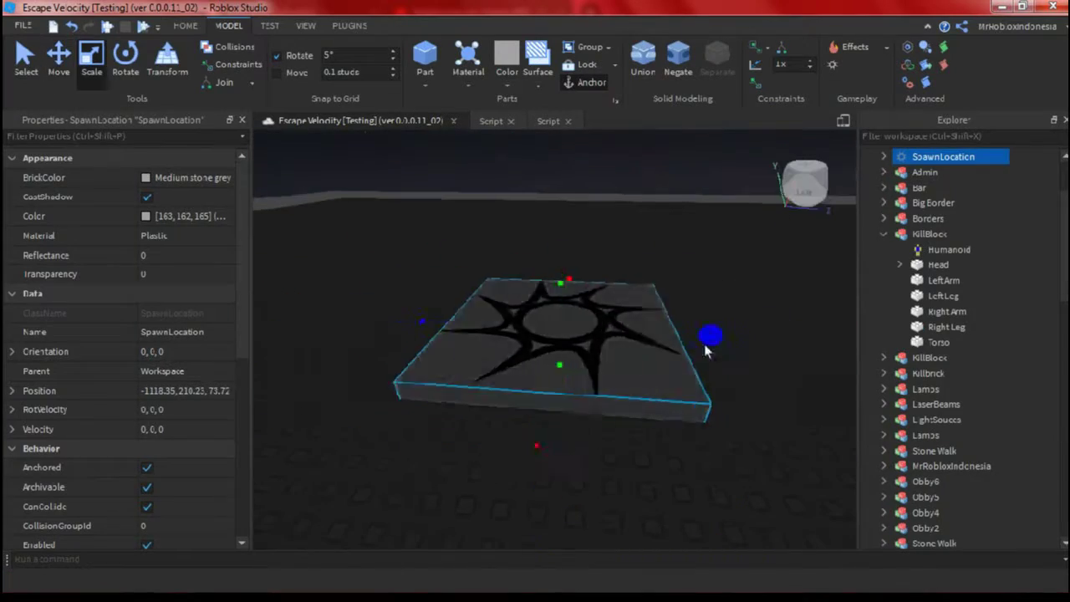
{"action": "scroll", "coordinate": [206, 439], "scroll_direction": "down", "scroll_amount": 6}
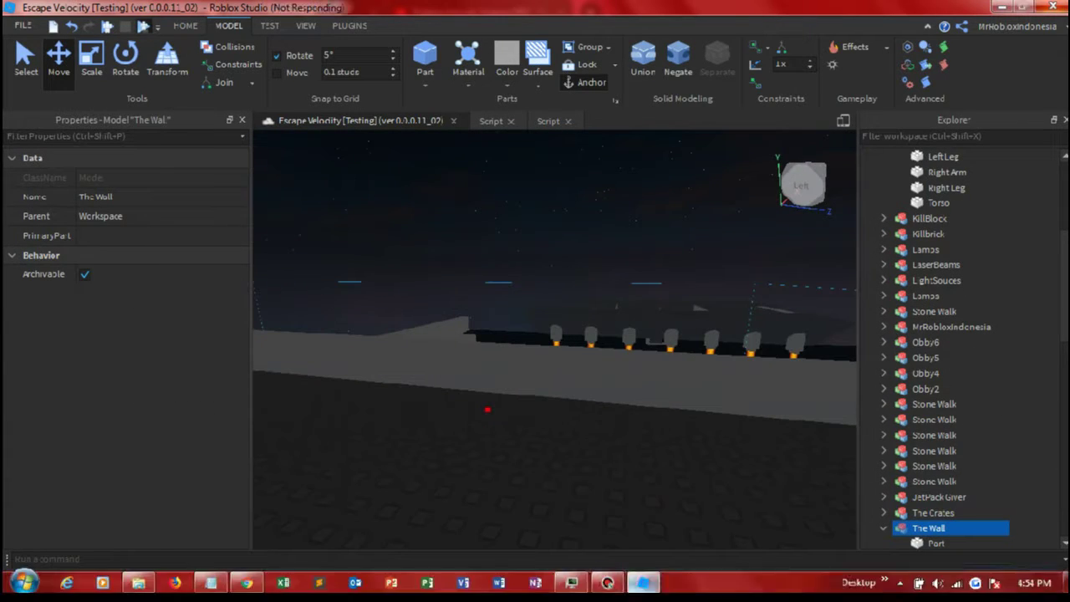
{"action": "left_click_drag", "start_coordinate": [623, 536], "coordinate": [531, 539]}
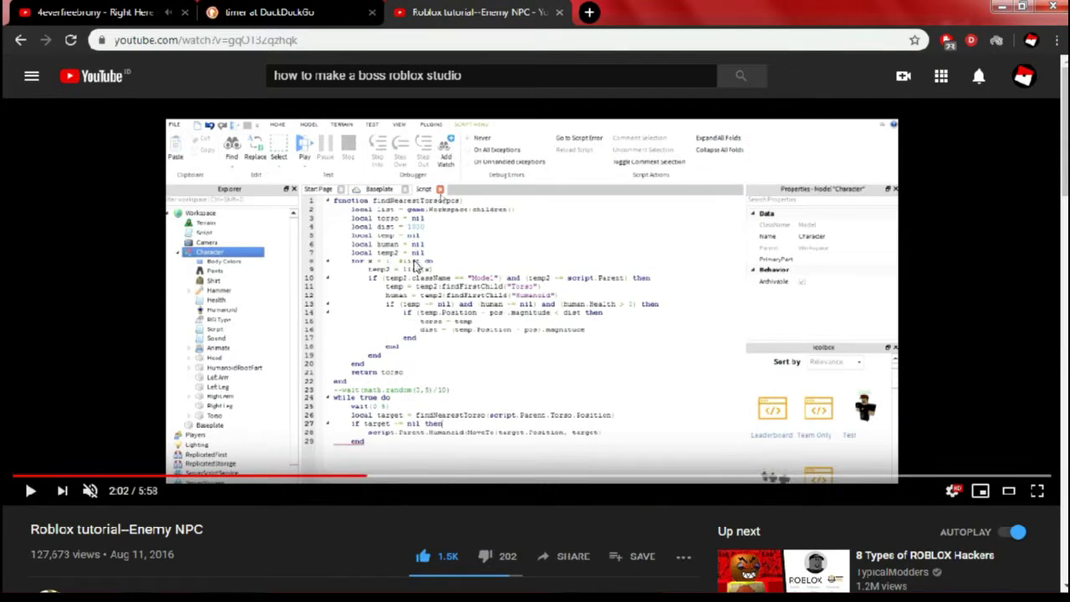
Open the Follow Script link in the Enemy NPC video's description, and return to the video for its updated version
{"action": "scroll", "coordinate": [337, 327], "scroll_direction": "down", "scroll_amount": 5}
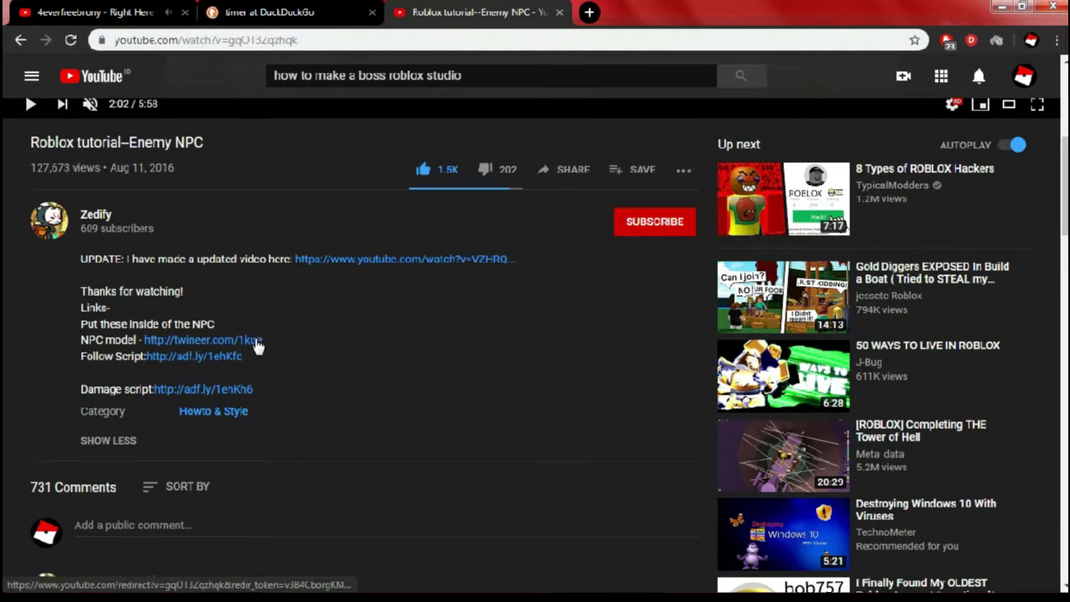
{"action": "left_click", "coordinate": [229, 356]}
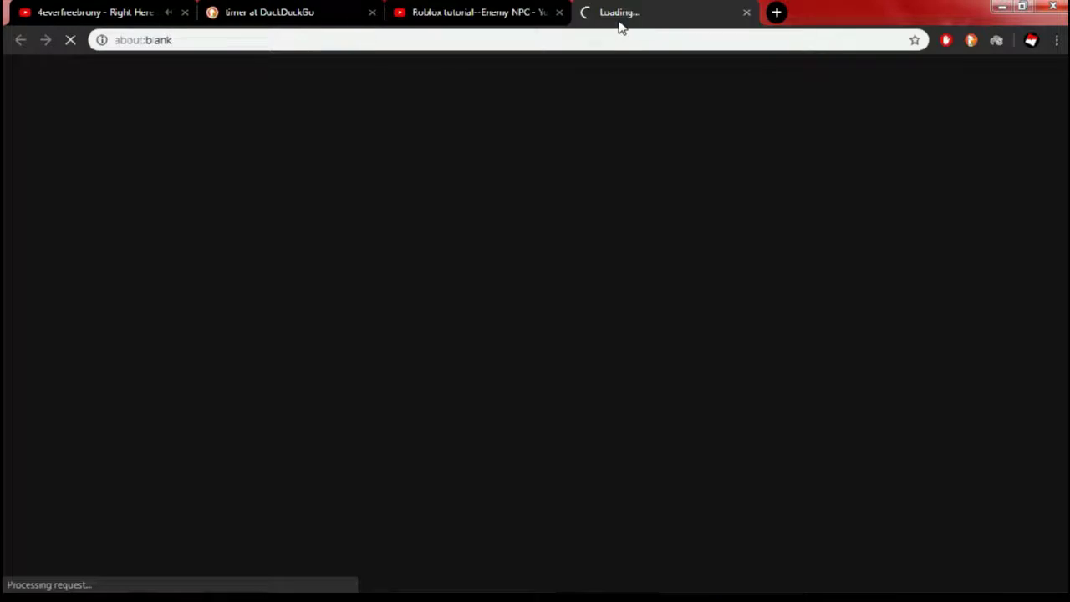
{"action": "left_click", "coordinate": [473, 13]}
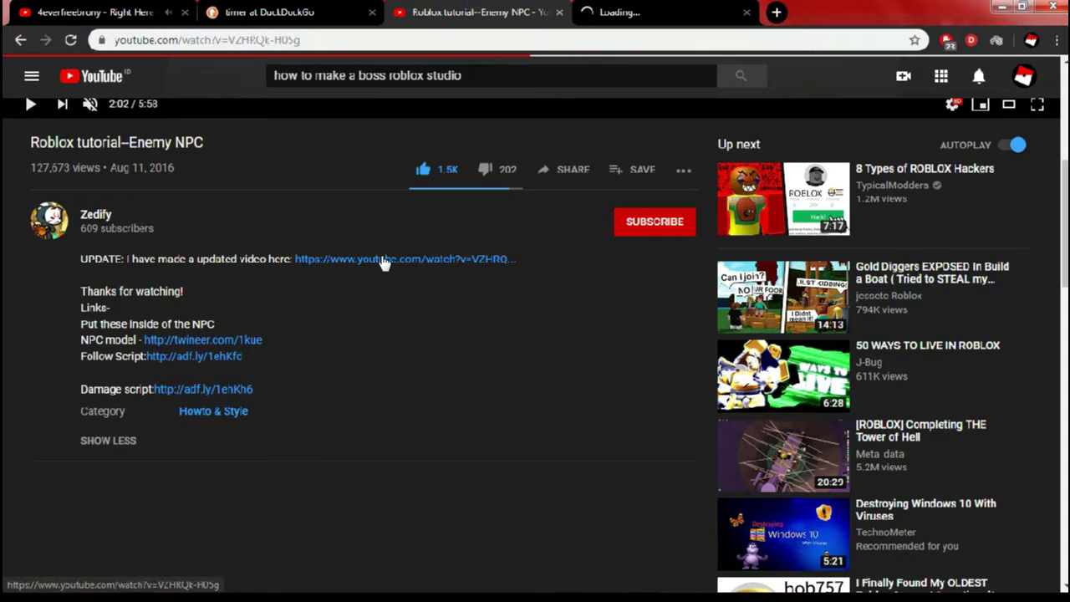